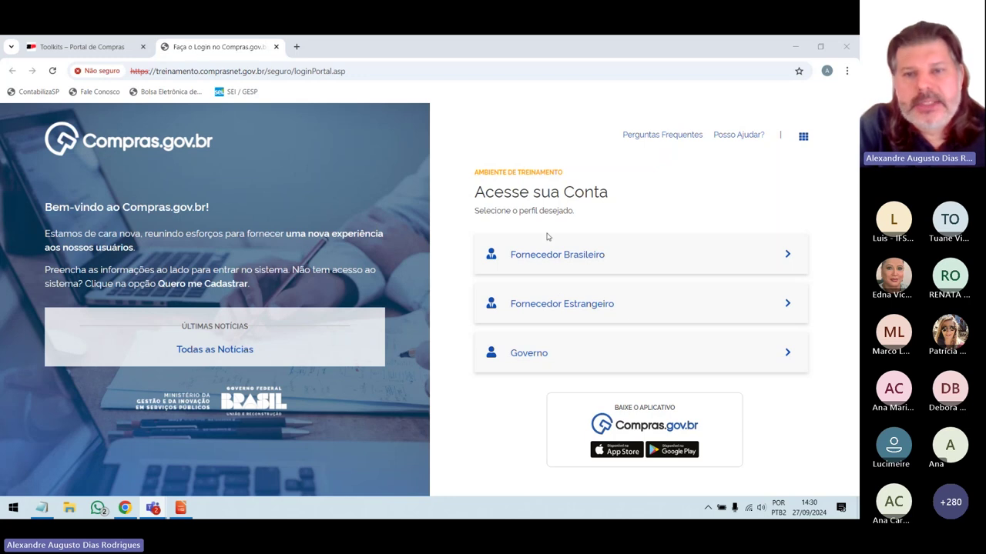
Sign in with the government profile and page through the quick-access systems.
left_click(789, 355)
scroll(785, 350, "down", 3)
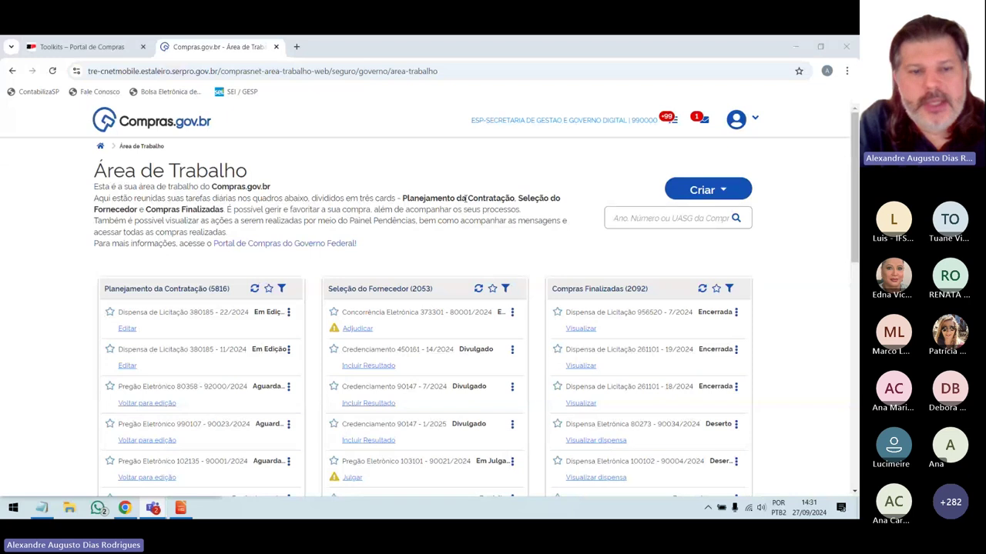
scroll(465, 200, "down", 5)
scroll(432, 231, "down", 2)
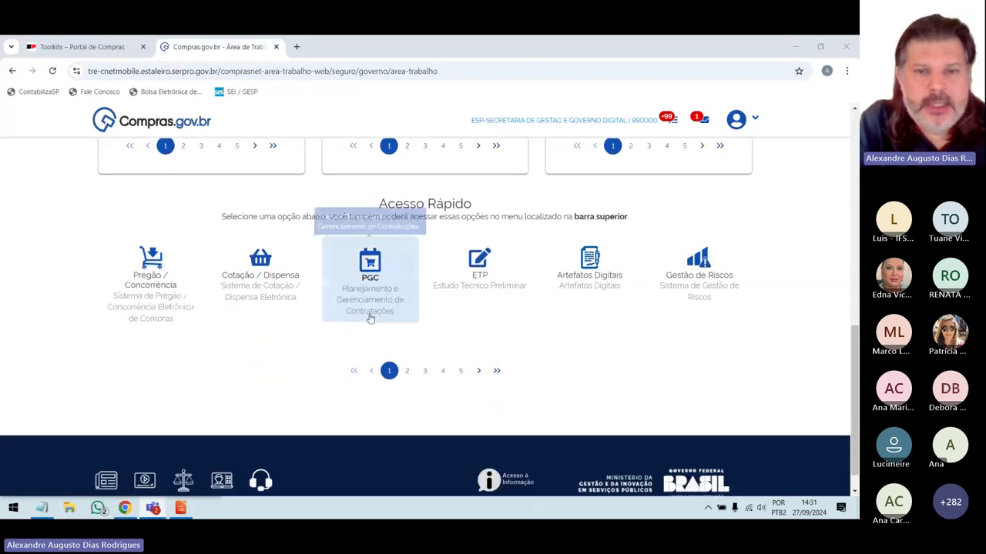
left_click(407, 371)
left_click(425, 371)
scroll(425, 373, "up", 8)
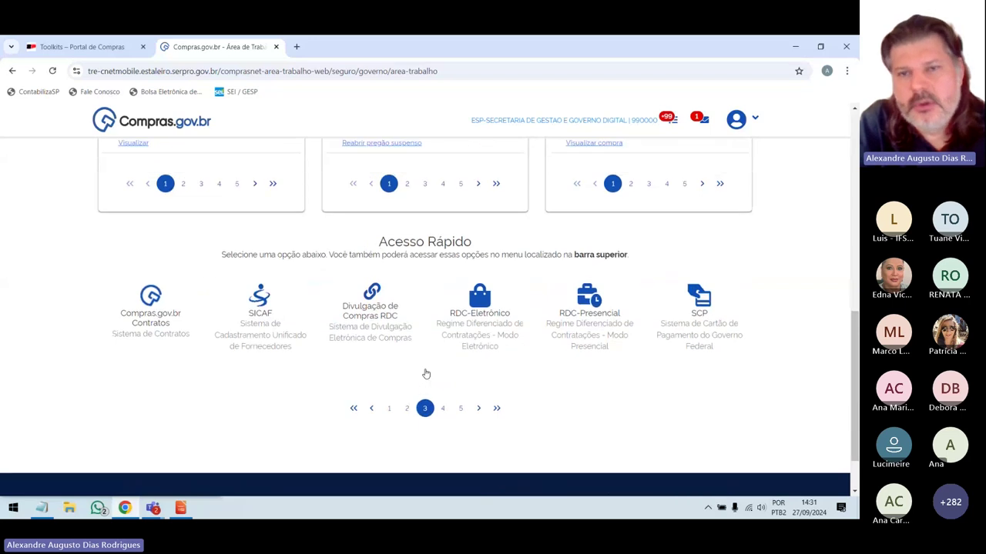
Open the available-systems list and scroll down to Materiais e Serviços.
left_click(754, 120)
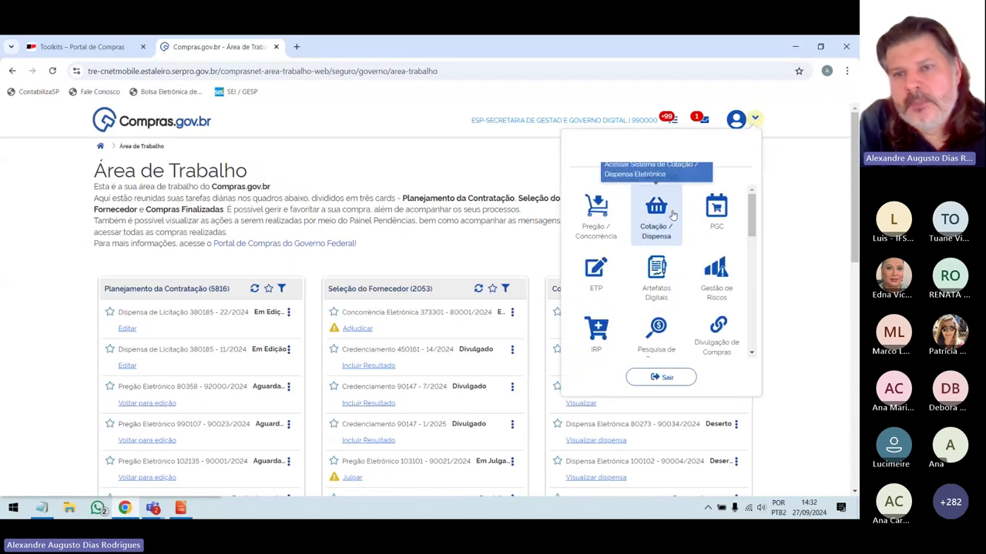
scroll(669, 282, "down", 5)
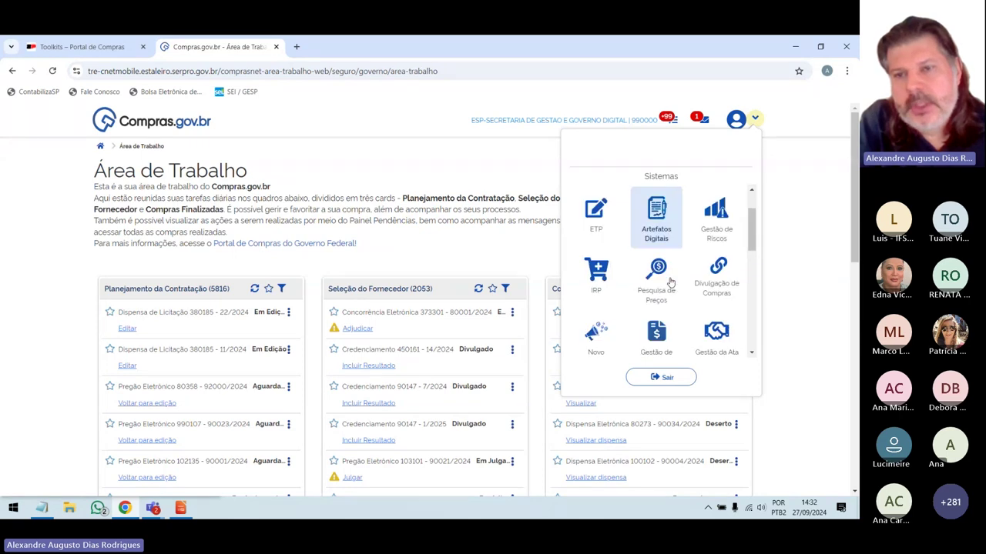
scroll(670, 282, "down", 1)
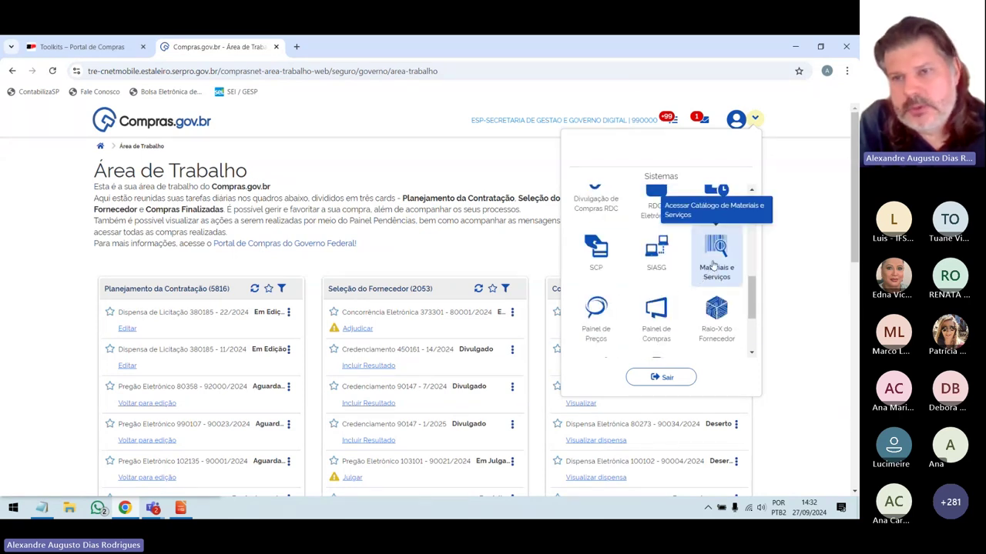
Open the Materiais e Serviços catalogue and list Pedidos da minha Unidade.
left_click(713, 265)
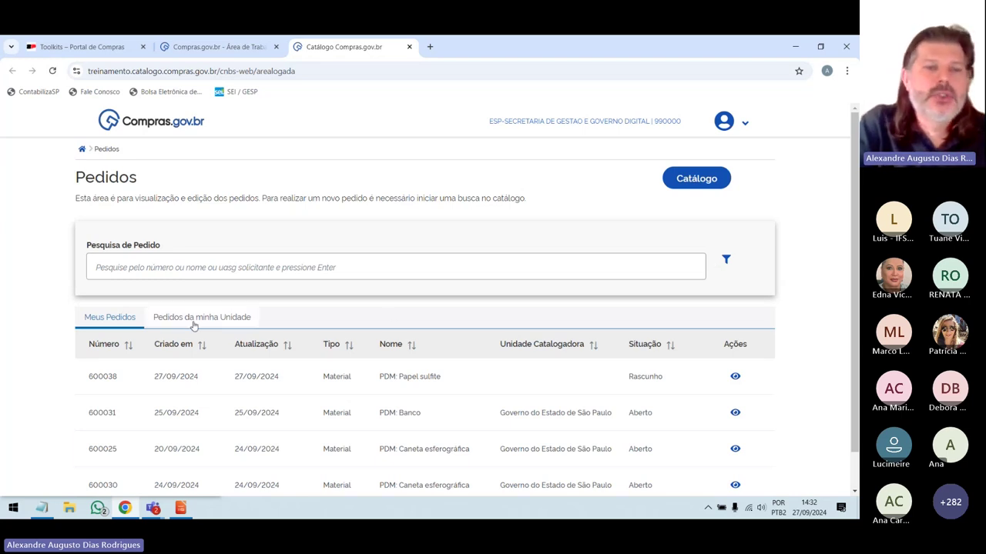
scroll(103, 385, "down", 1)
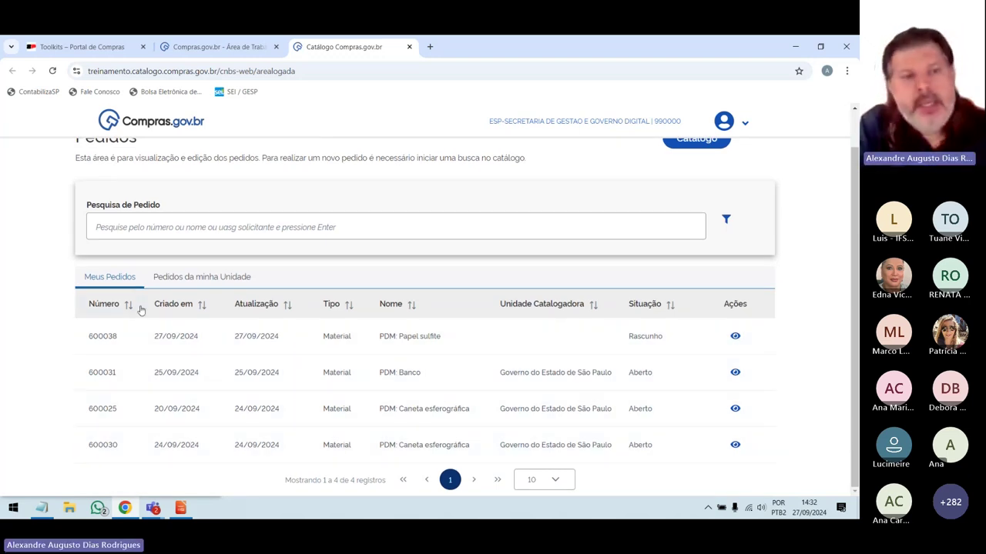
left_click(171, 279)
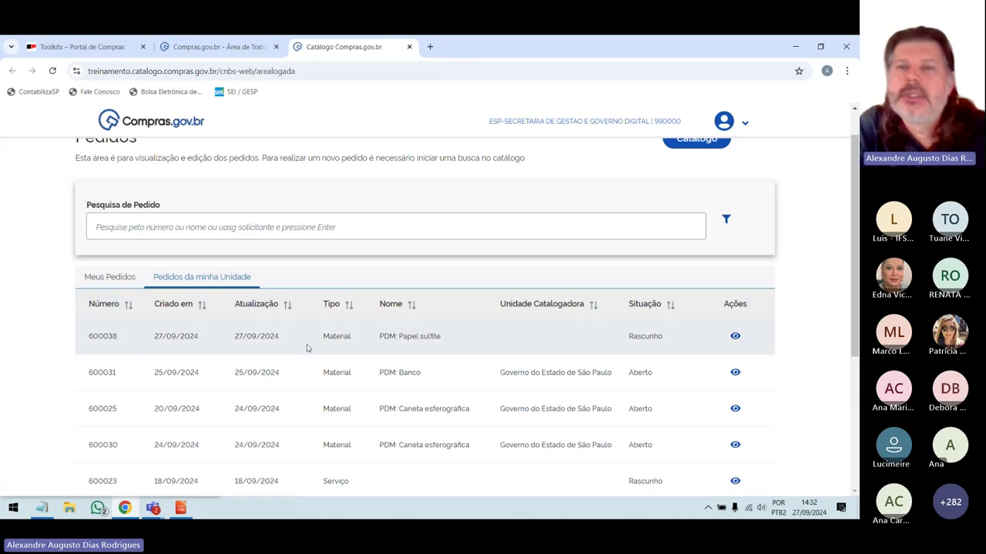
Review the unit's requests, then return to Meus Pedidos showing draft Papel sulfite 600038.
scroll(313, 366, "up", 1)
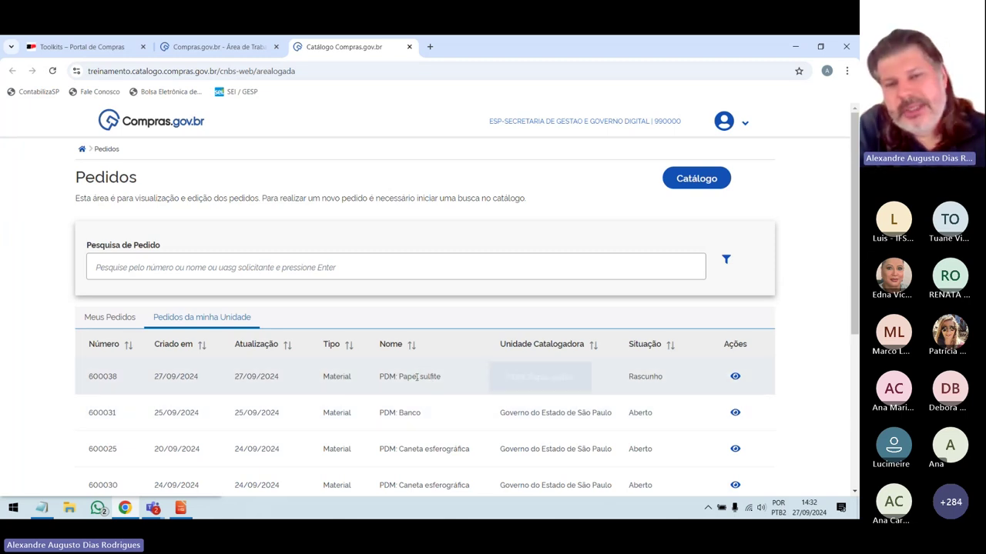
scroll(408, 386, "down", 2)
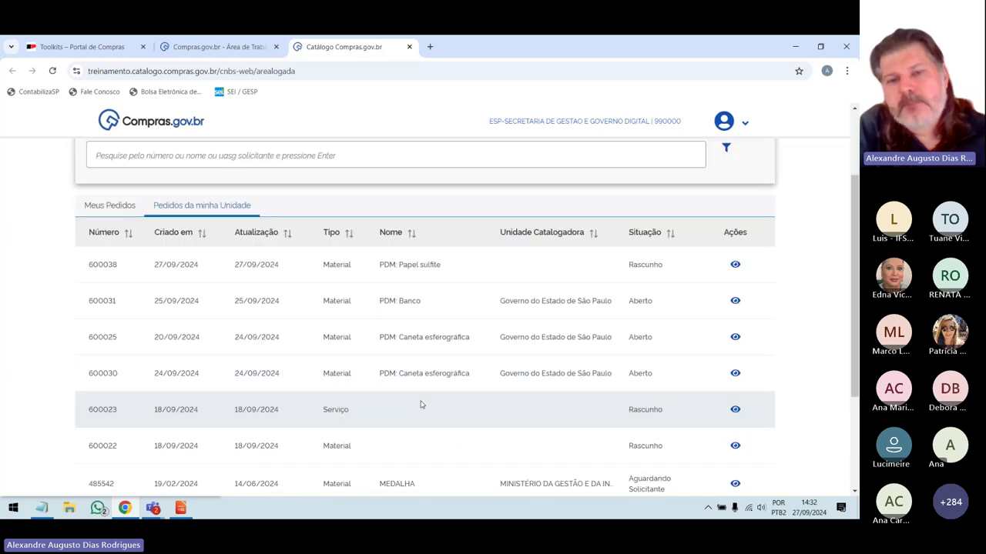
scroll(420, 404, "up", 1)
left_click_drag(423, 402, 588, 382)
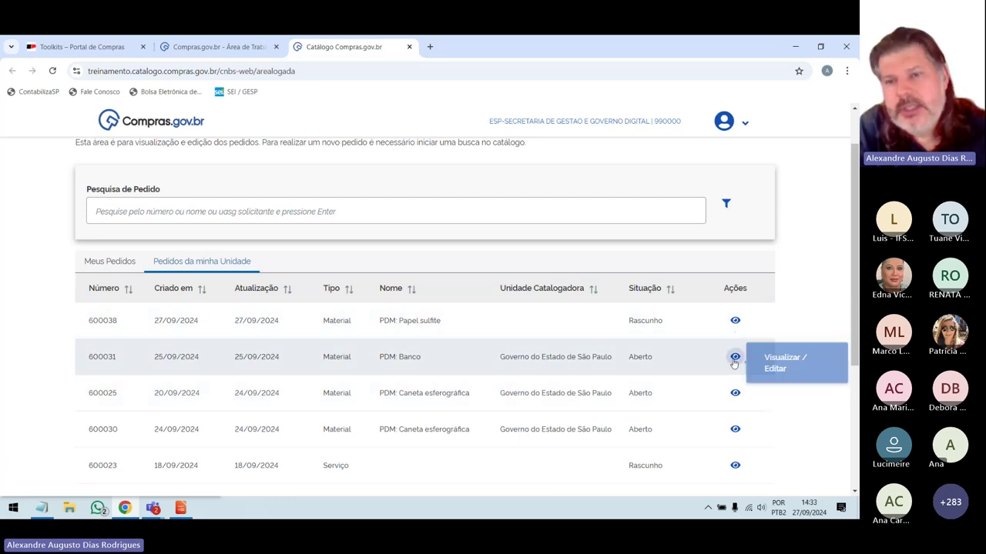
scroll(733, 356, "up", 1)
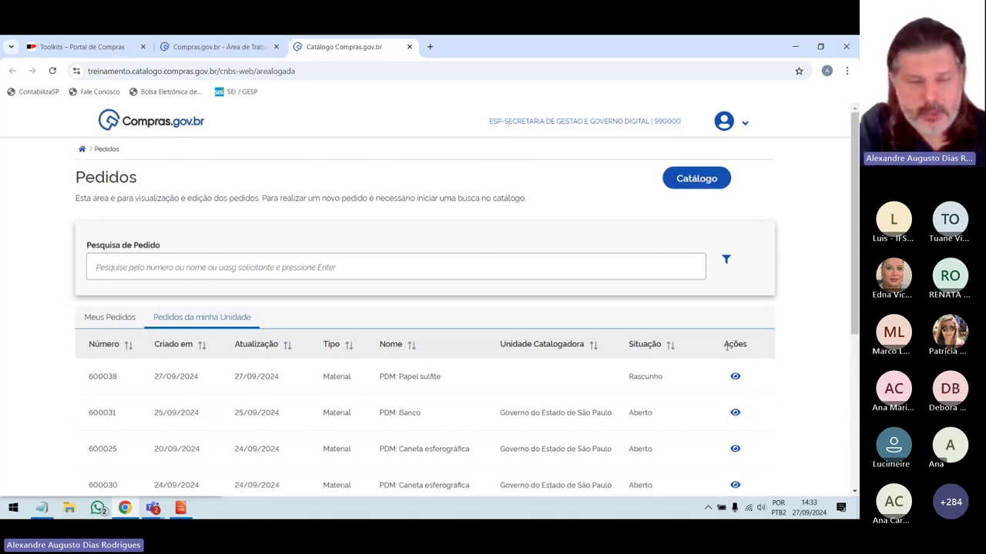
left_click(122, 323)
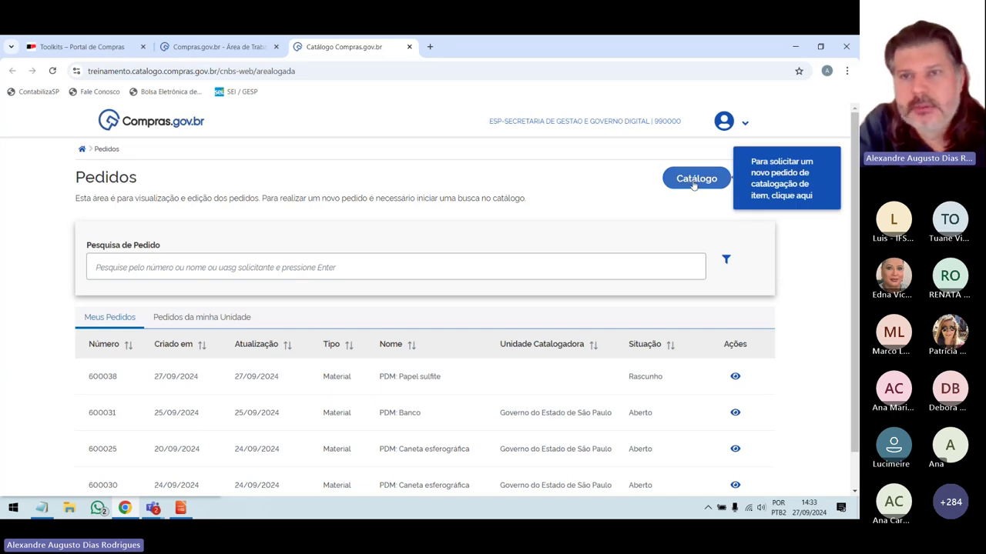
Start a new Catálogo search and type PAPEL SULFITE into the search field.
left_click(694, 182)
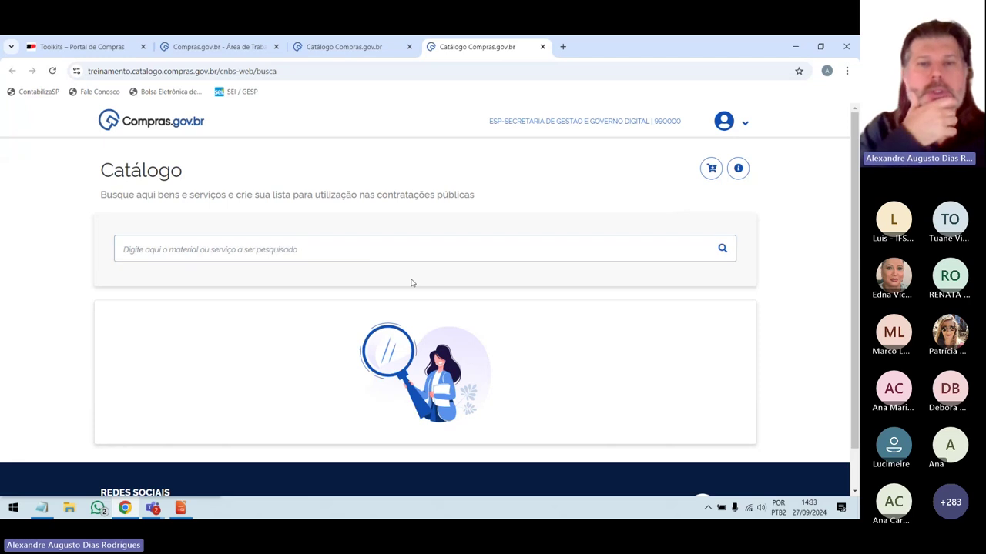
left_click(345, 255)
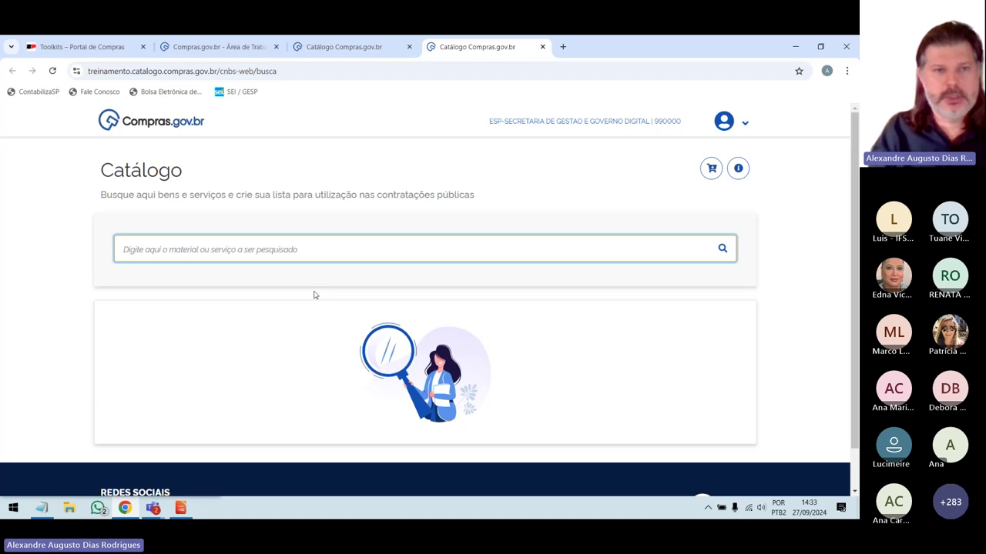
type("PAPEL SULFITE")
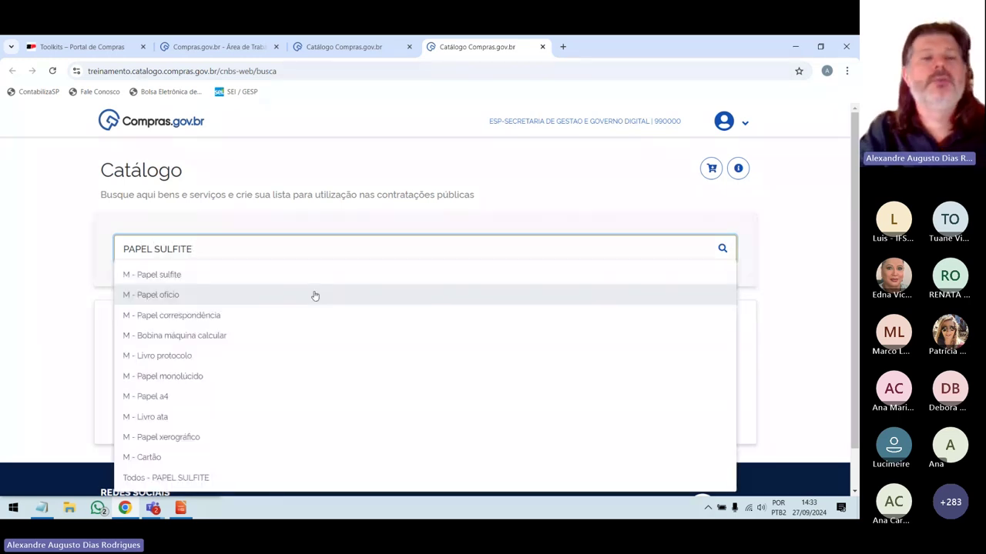
left_click(229, 275)
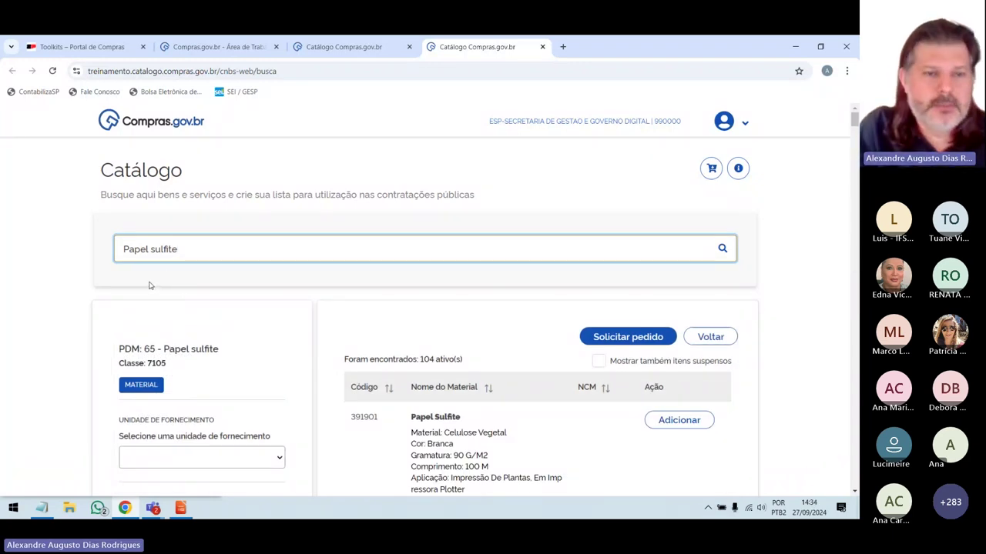
scroll(150, 285, "down", 1)
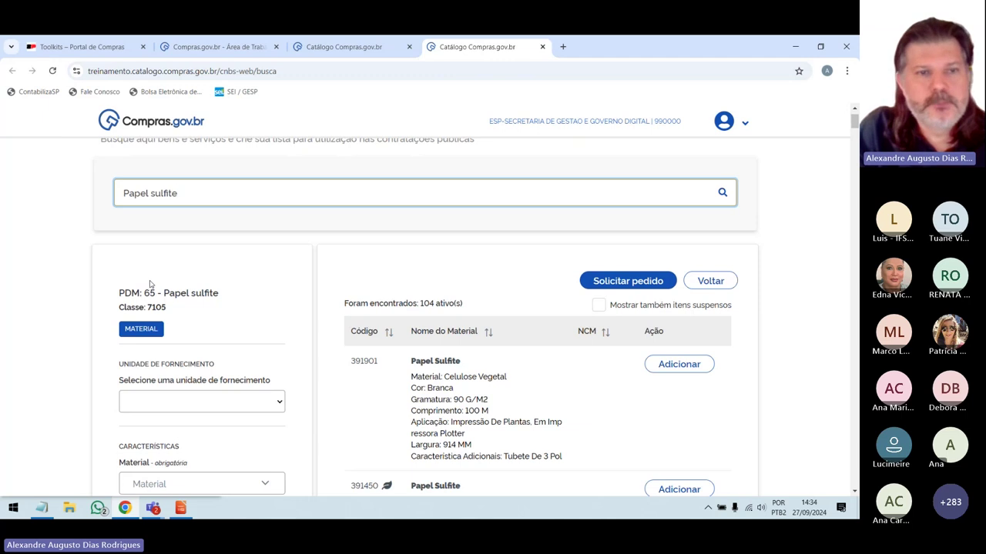
scroll(150, 285, "up", 1)
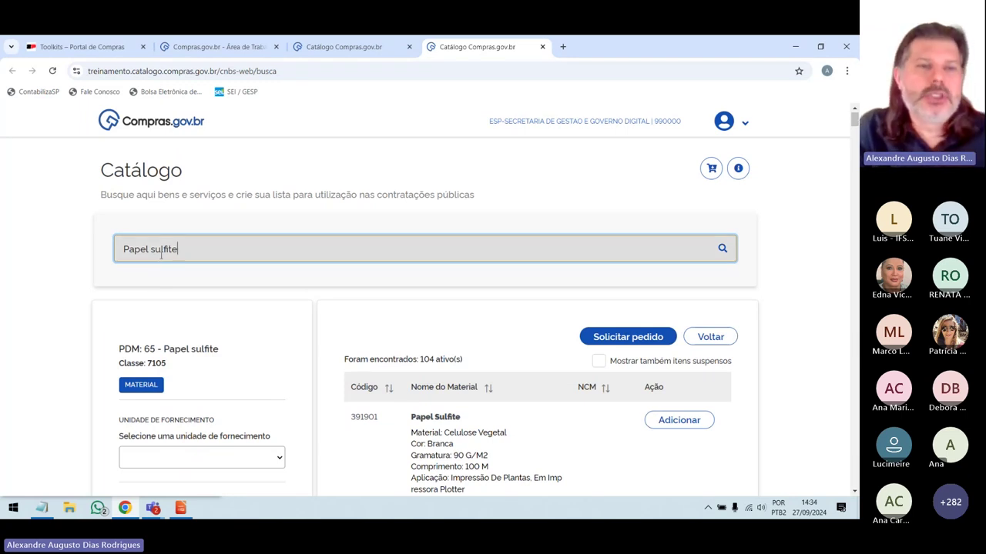
double_click(162, 249)
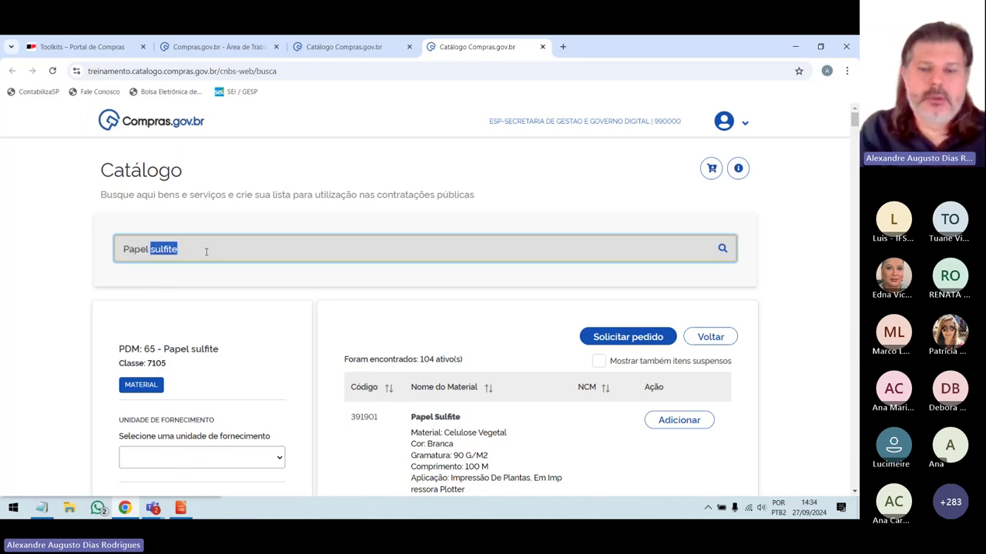
key("BackSpace")
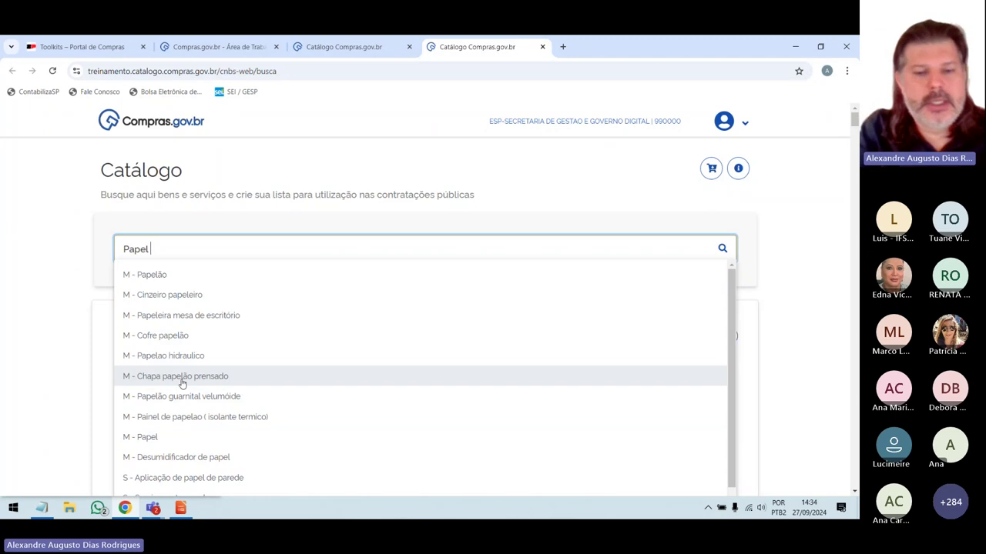
type("SUL")
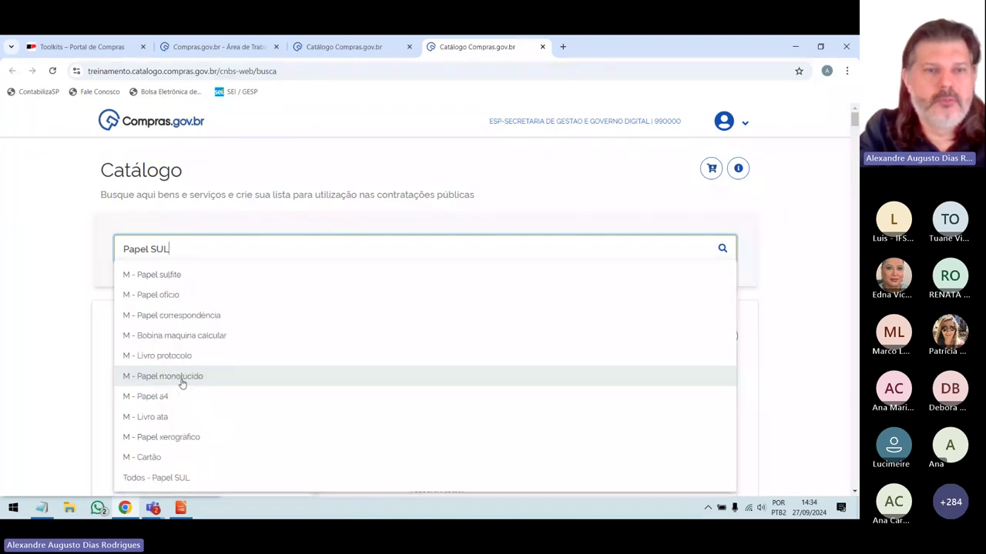
left_click(162, 275)
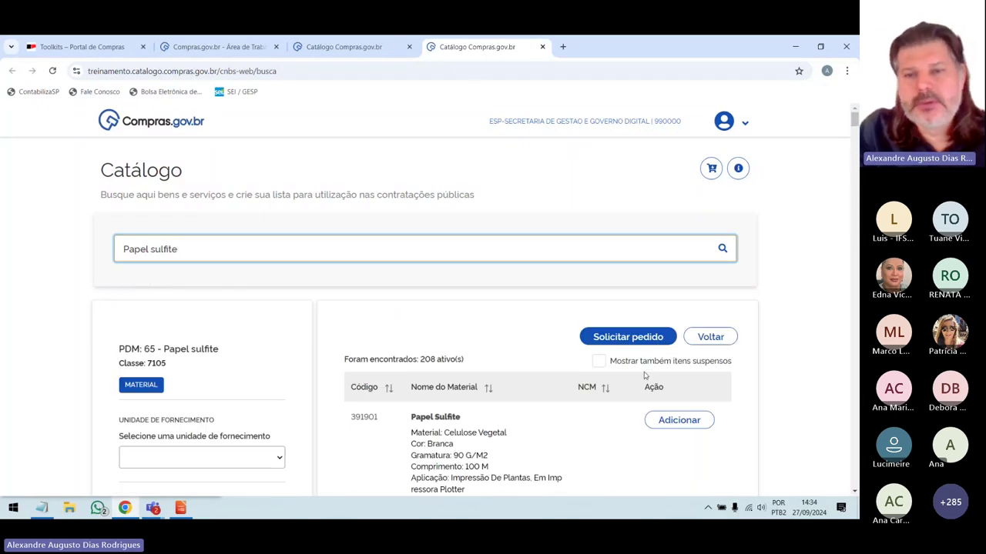
scroll(512, 440, "down", 3)
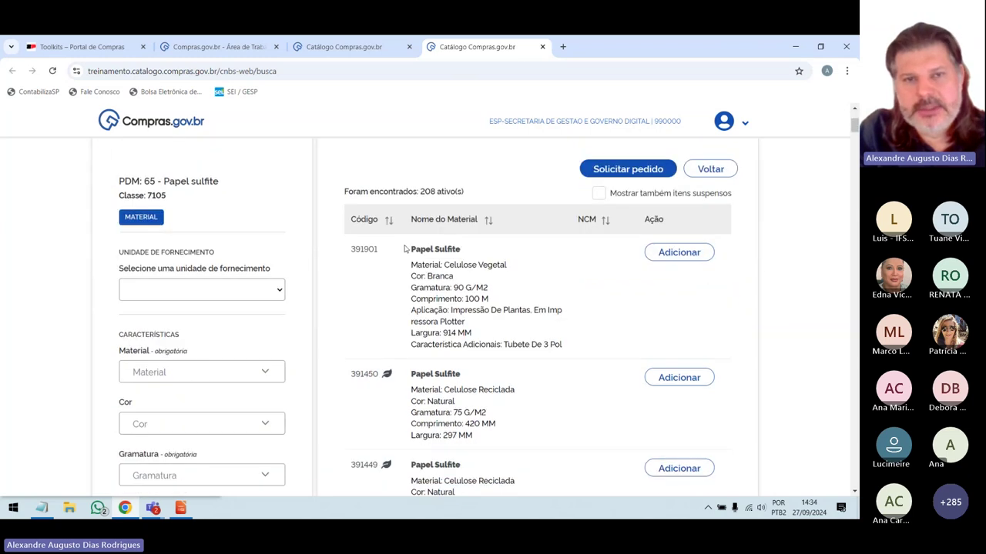
left_click_drag(338, 192, 468, 203)
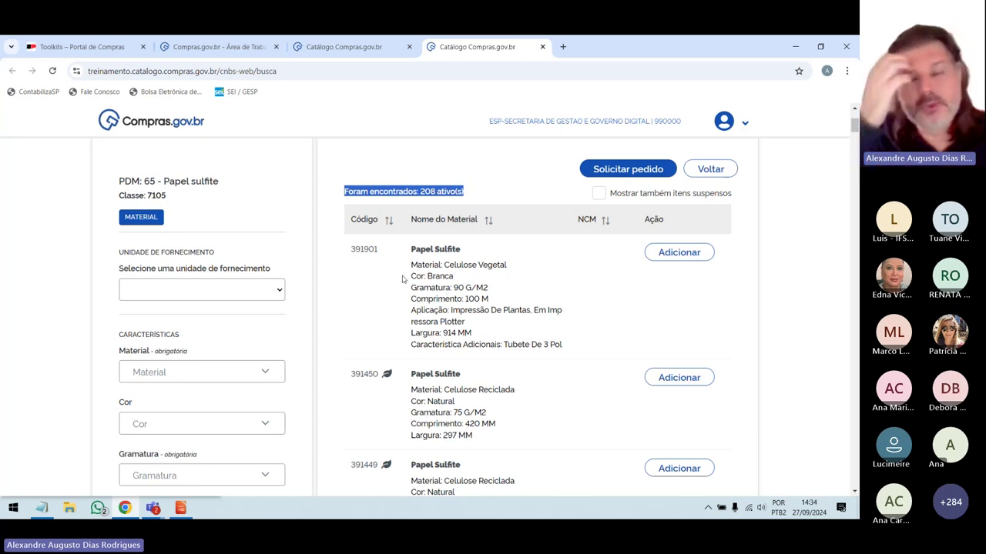
left_click(352, 204)
scroll(352, 202, "up", 1)
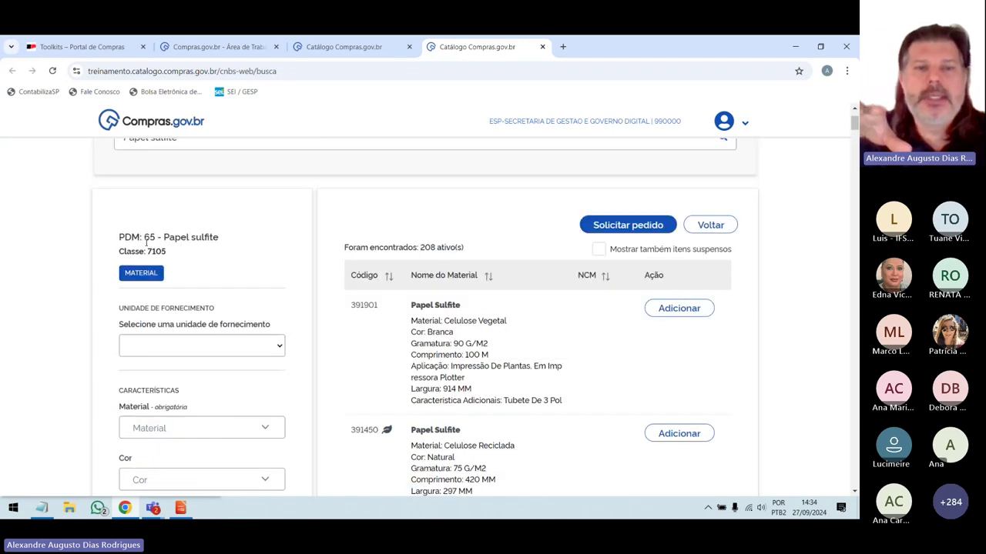
left_click_drag(342, 247, 469, 251)
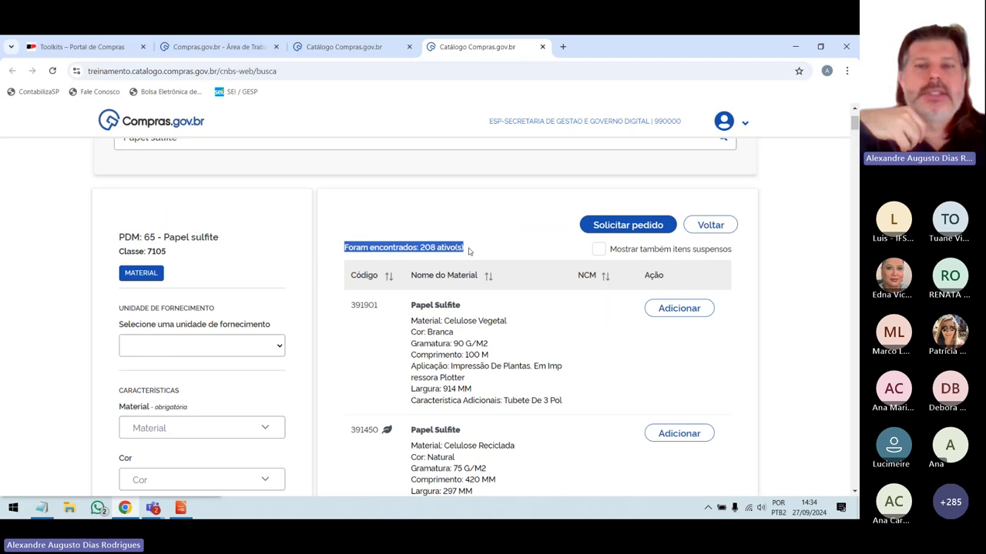
left_click(430, 247)
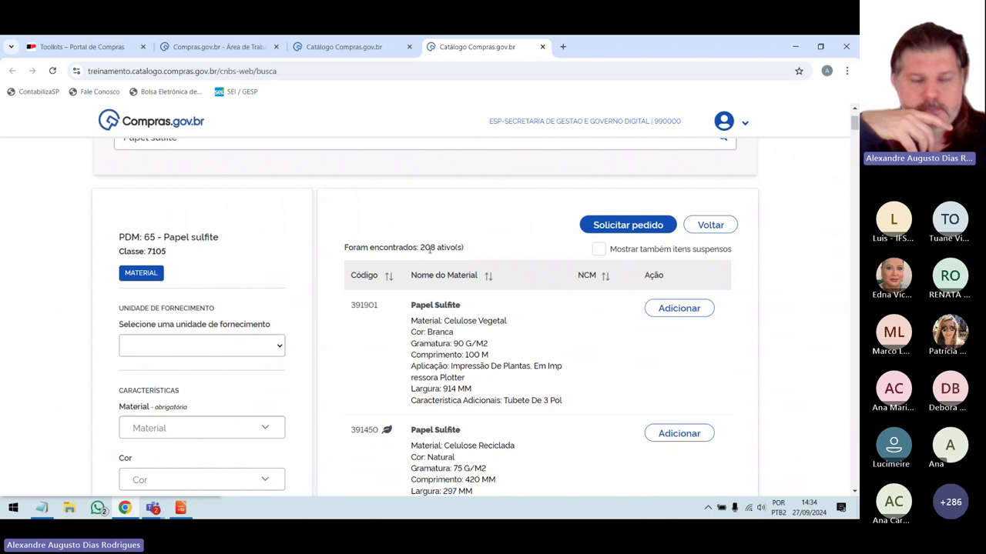
scroll(430, 248, "down", 1)
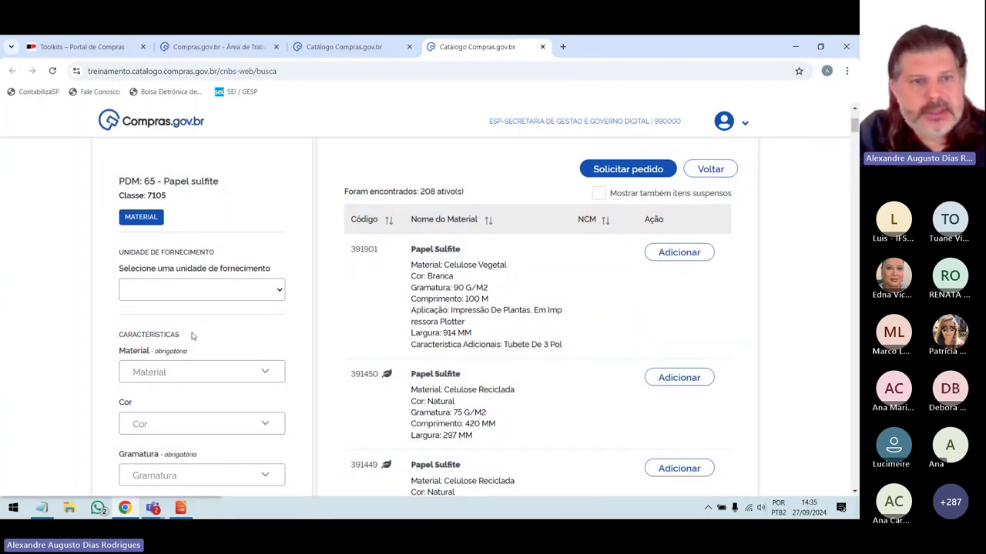
scroll(192, 334, "down", 2)
scroll(187, 271, "down", 1)
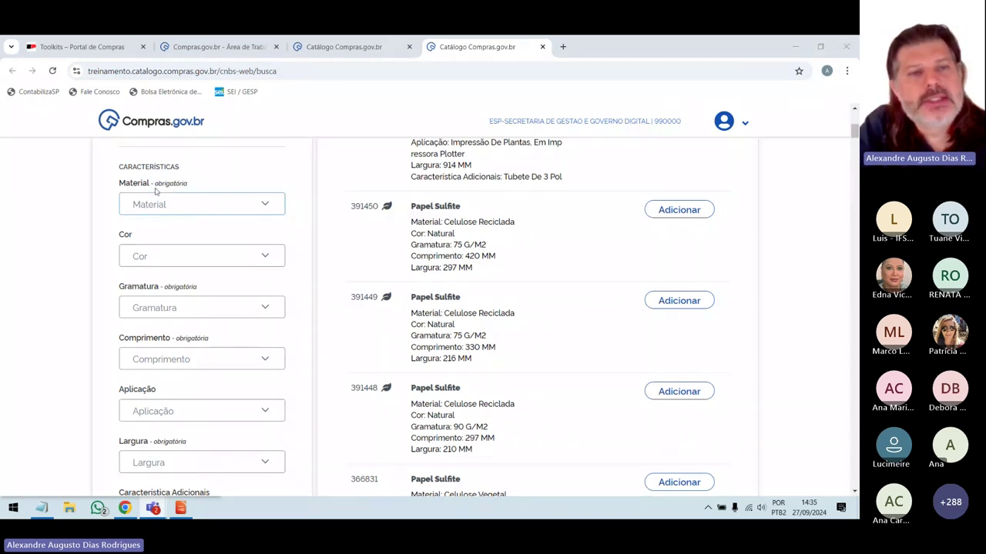
Filter the results by Celulose Vegetal material, Verde colour and 180 G/M2 grammage.
left_click(262, 204)
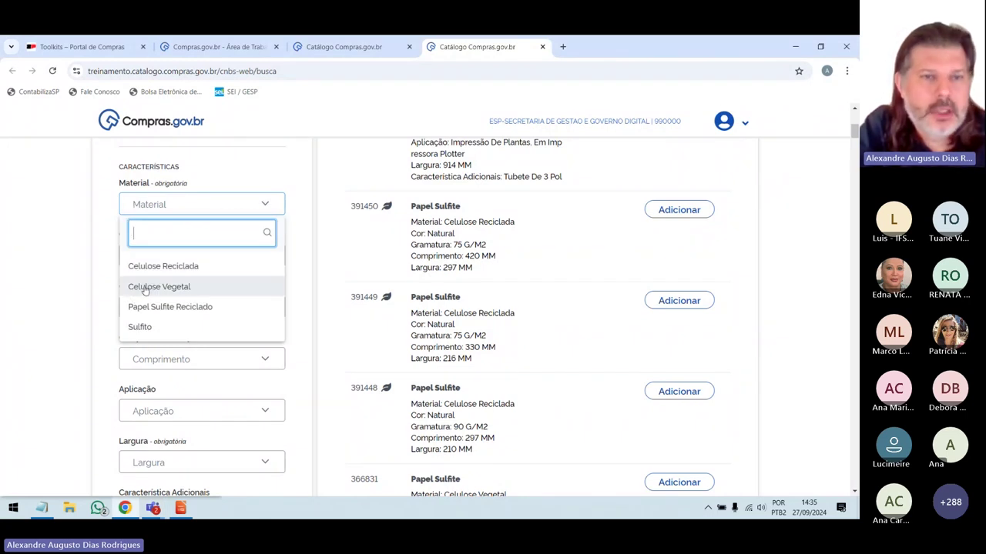
left_click(142, 287)
left_click(266, 258)
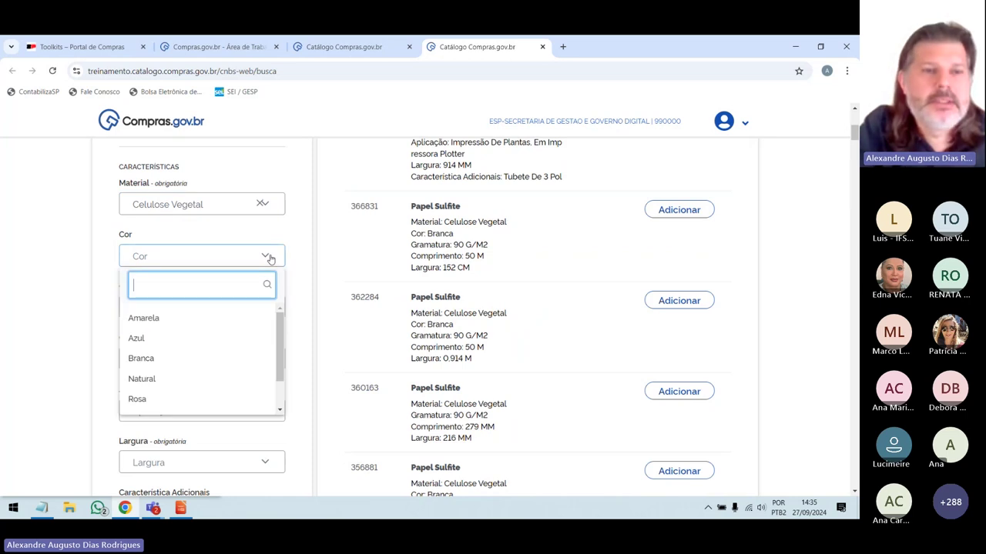
scroll(223, 350, "down", 1)
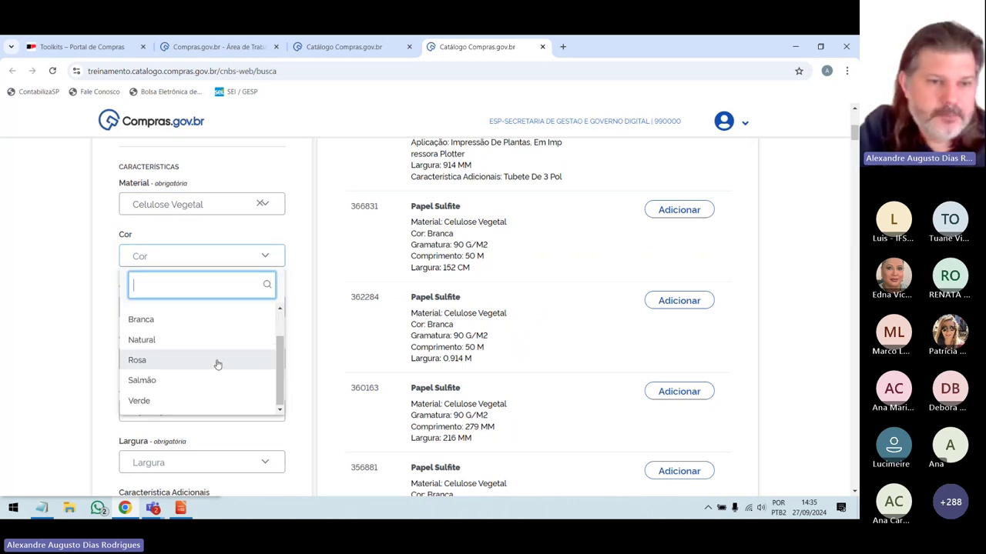
scroll(216, 362, "down", 1)
left_click(201, 352)
scroll(216, 331, "up", 1)
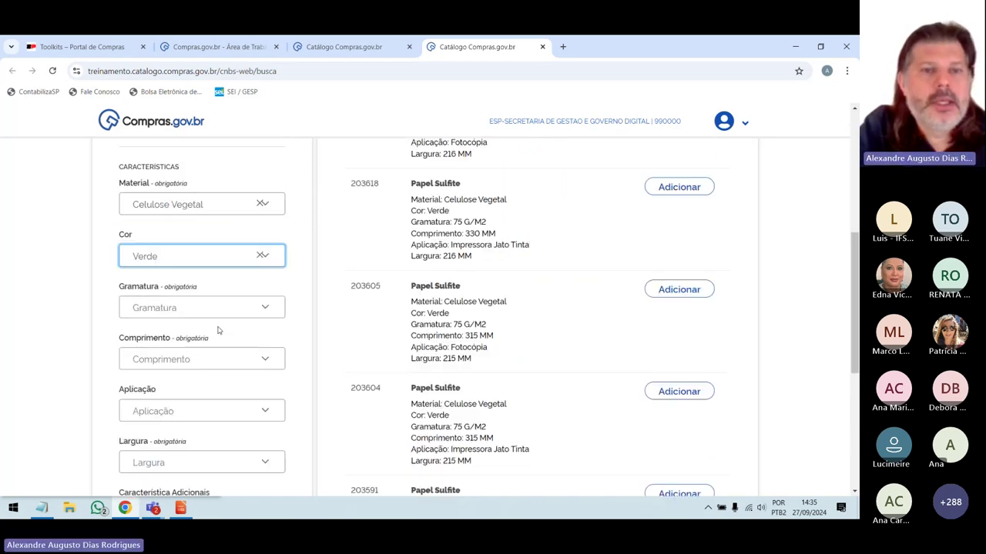
left_click(267, 311)
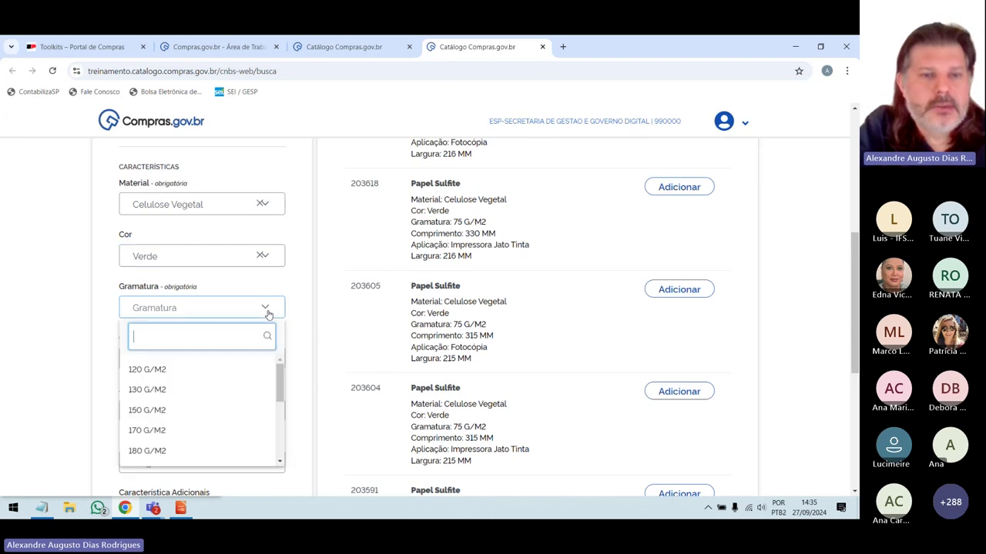
scroll(213, 400, "down", 1)
left_click(212, 397)
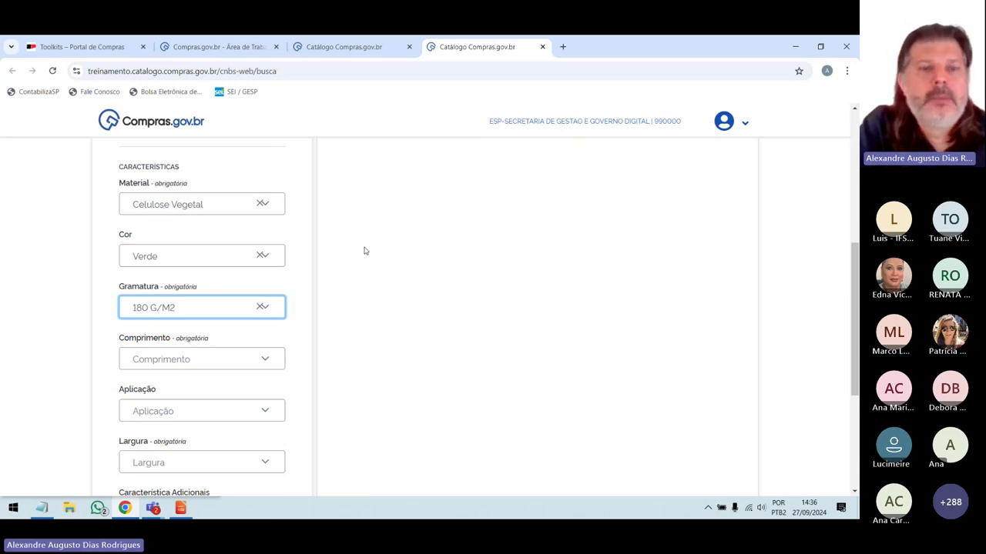
Set length to 279 MM and width to 216 MM, dismissing the no-items warning.
scroll(365, 253, "down", 1)
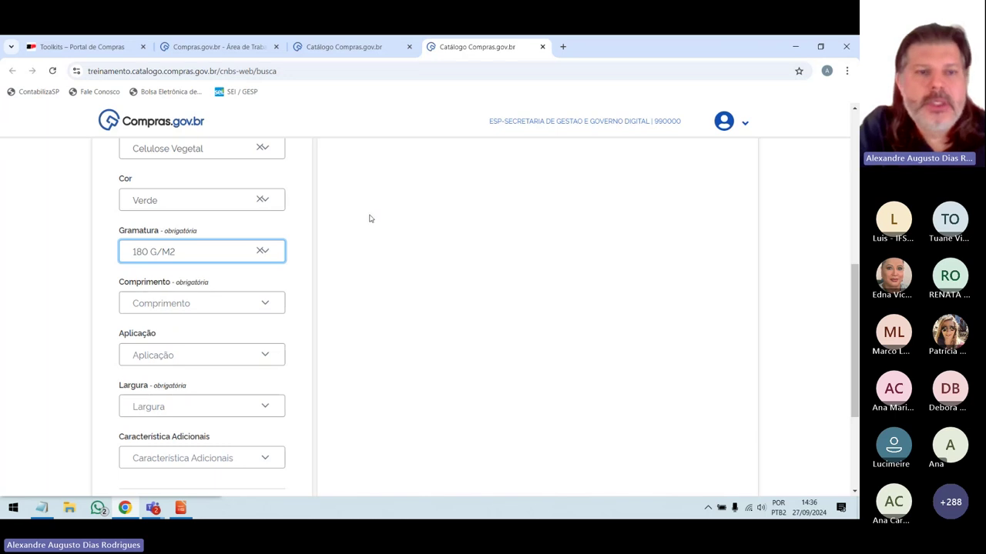
scroll(366, 223, "down", 1)
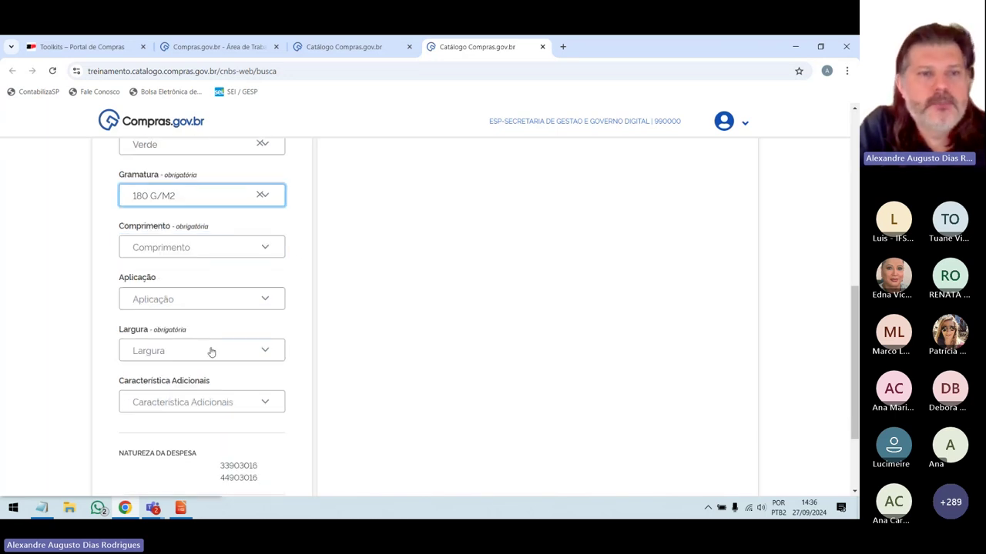
left_click(269, 259)
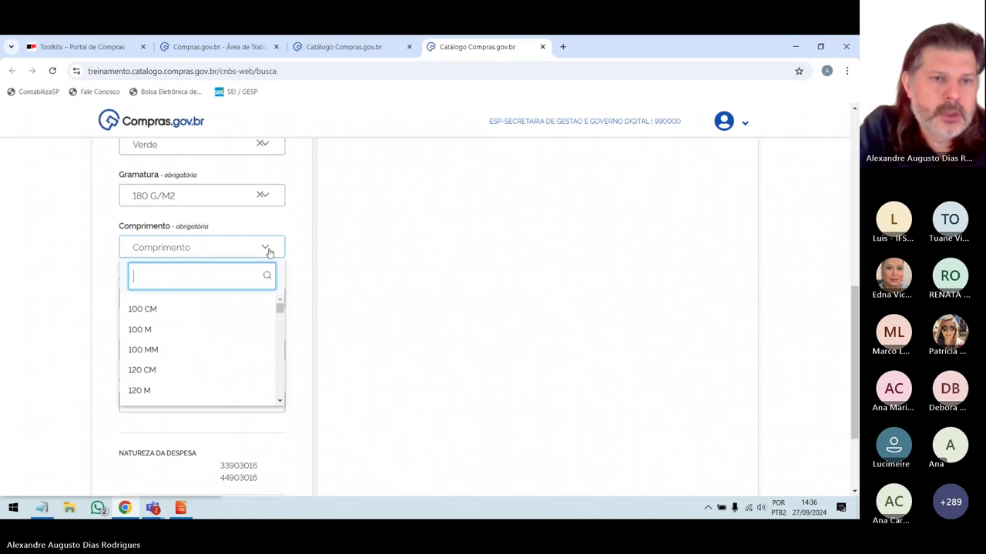
left_click_drag(279, 308, 279, 324)
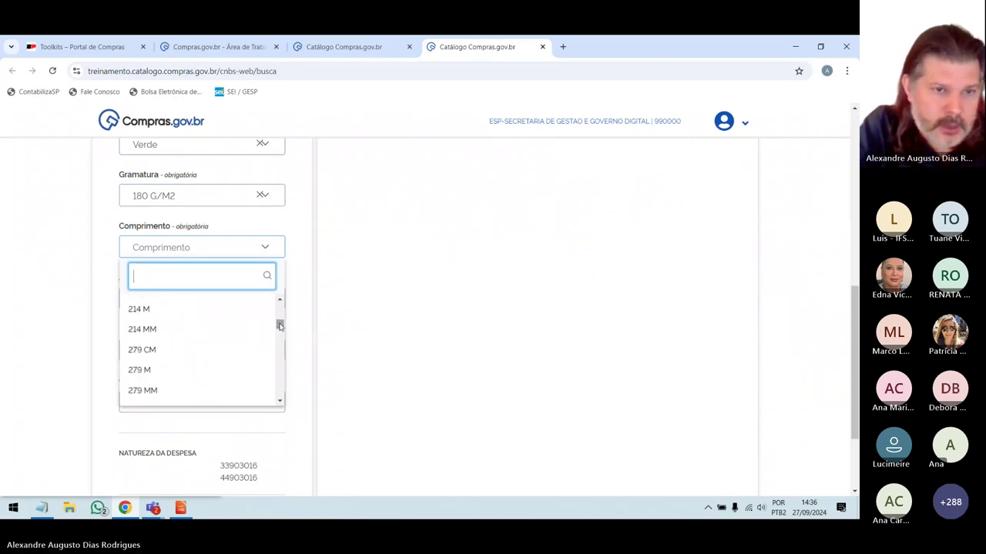
left_click(195, 391)
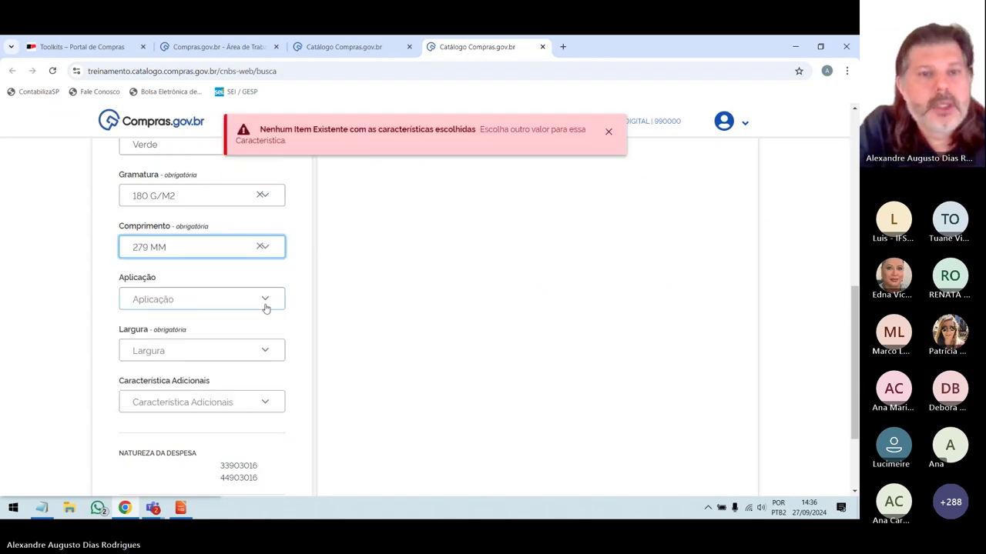
left_click(608, 132)
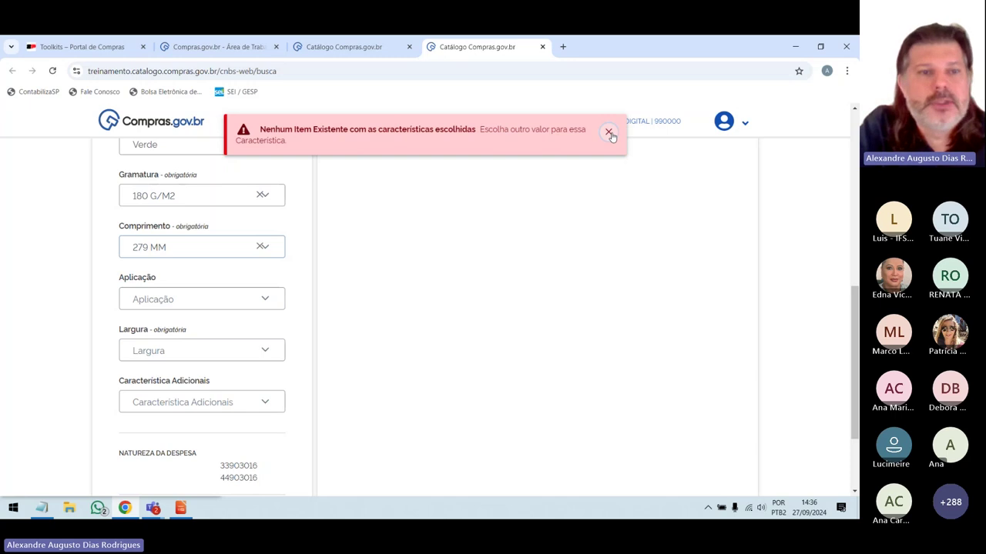
left_click(264, 353)
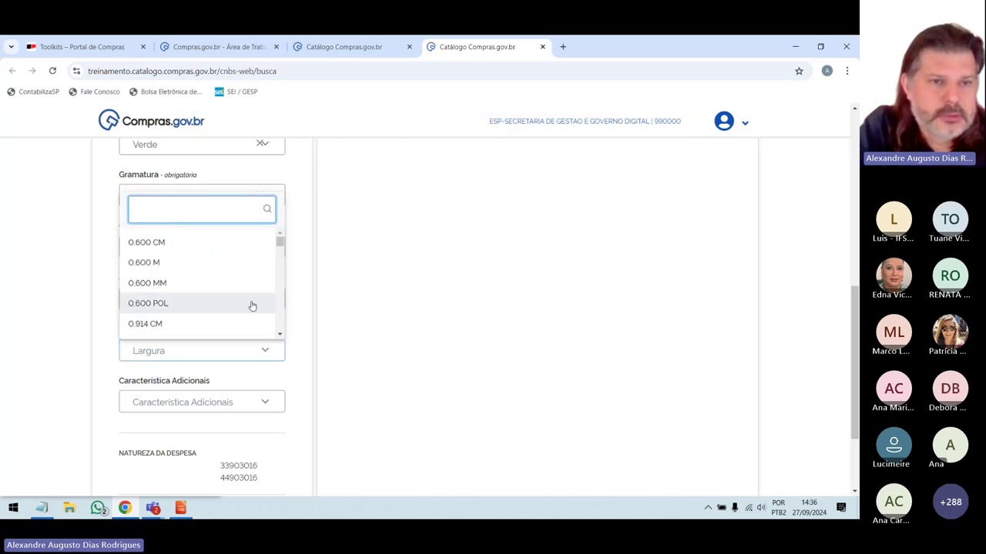
scroll(251, 305, "down", 3)
scroll(254, 308, "down", 5)
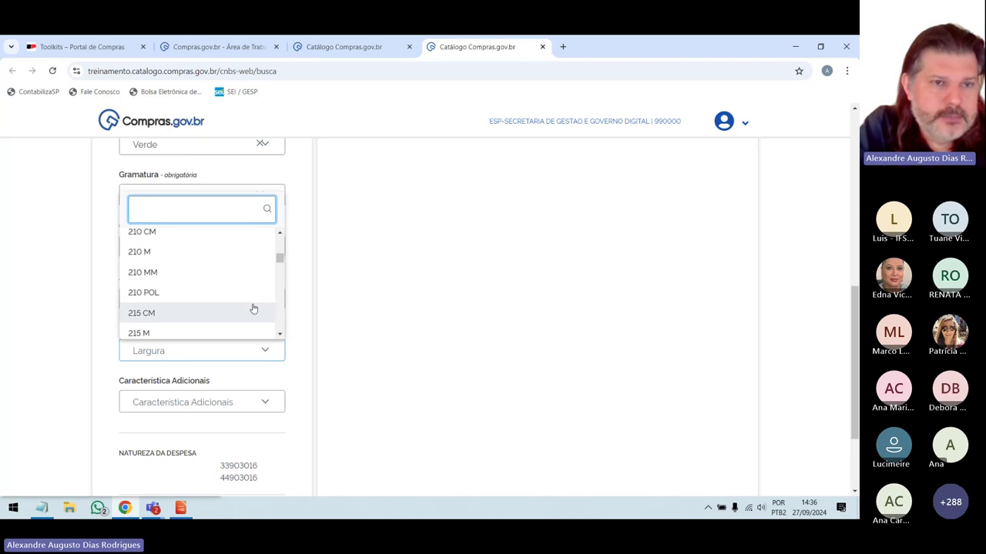
scroll(254, 308, "down", 3)
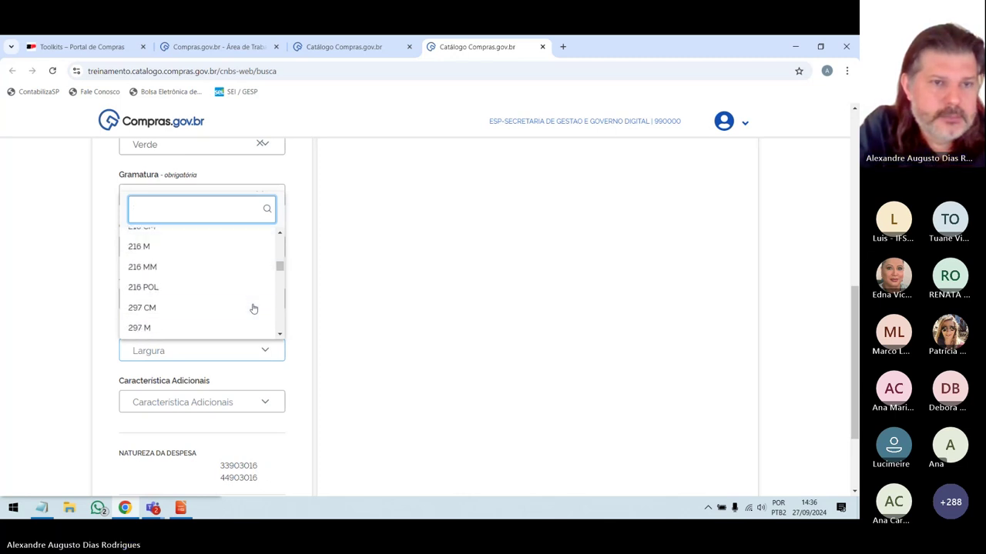
left_click(214, 269)
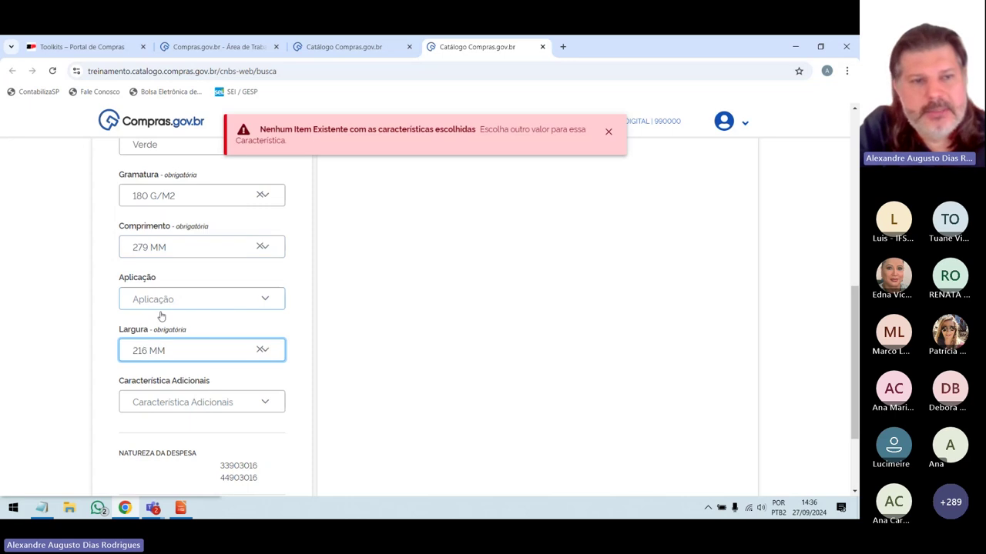
Set the application filter to Serviço Gráfico and dismiss the no-items warning.
left_click(265, 301)
left_click(266, 300)
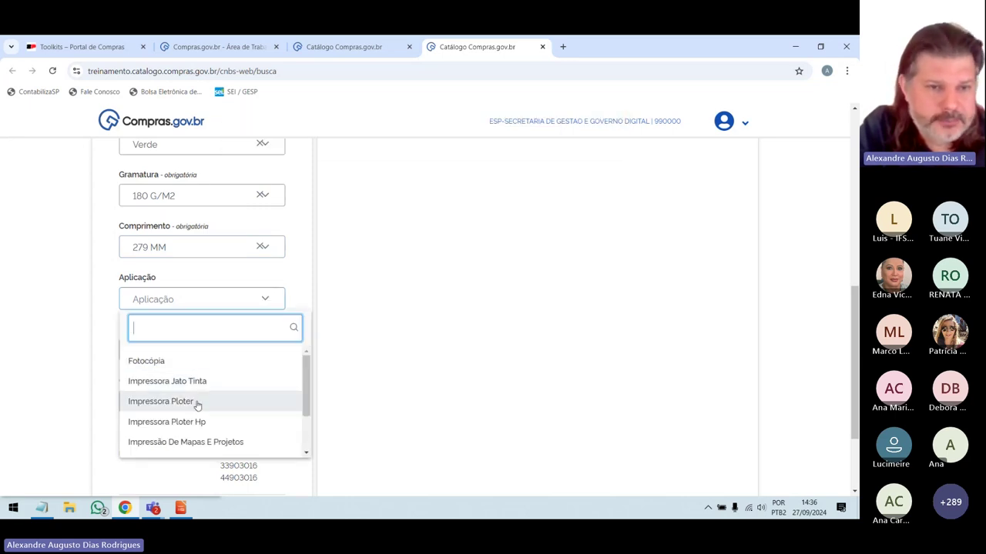
scroll(197, 405, "down", 2)
left_click(179, 443)
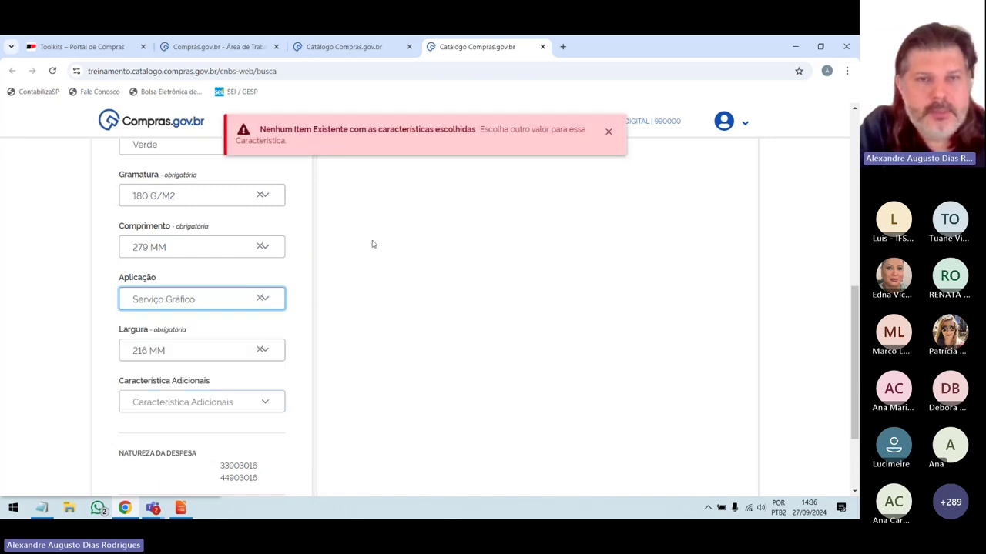
left_click(608, 132)
scroll(391, 347, "up", 1)
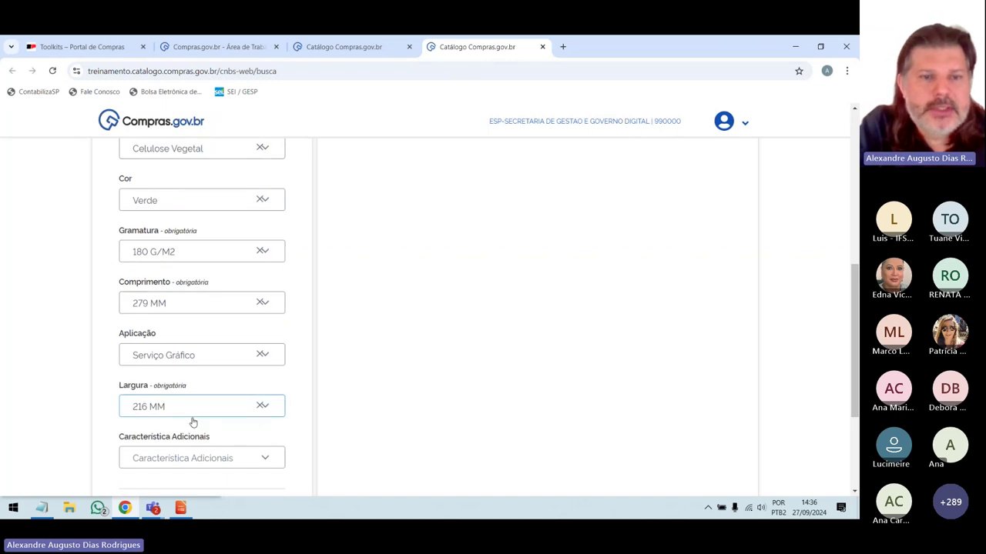
scroll(193, 422, "up", 2)
scroll(192, 422, "up", 2)
scroll(517, 352, "up", 1)
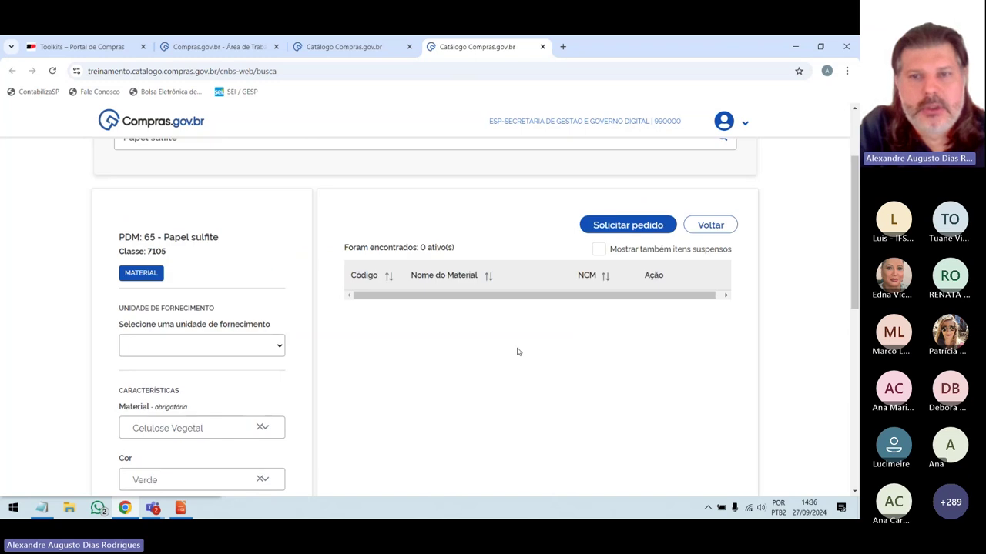
Choose Pacote 500 Folha as the Unidade de fornecimento for the Papel sulfite search.
left_click(281, 345)
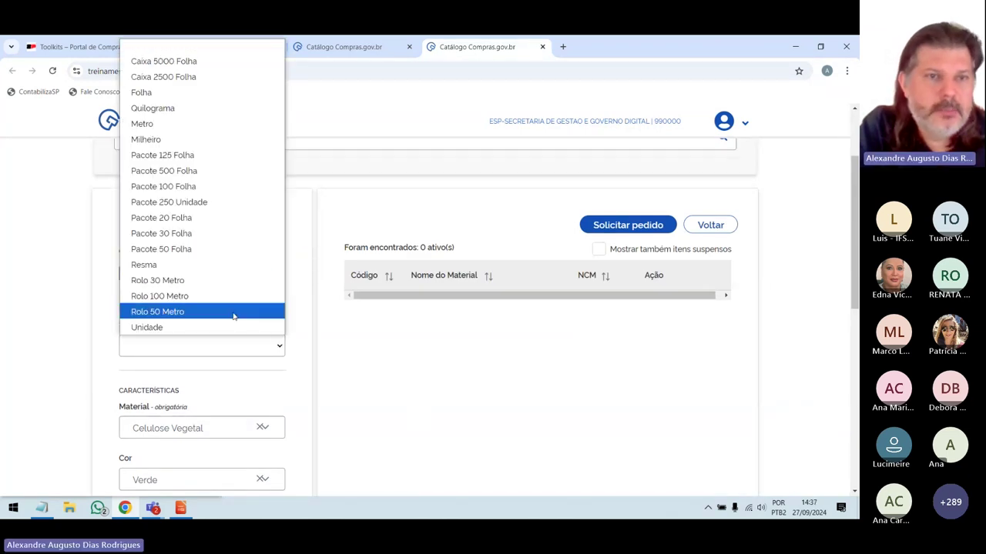
left_click(194, 171)
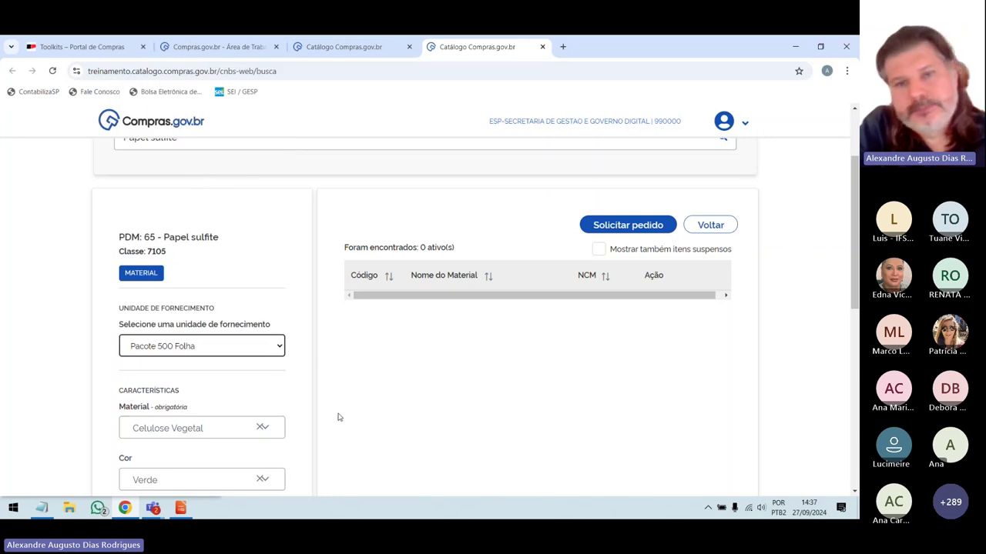
scroll(343, 449, "up", 1)
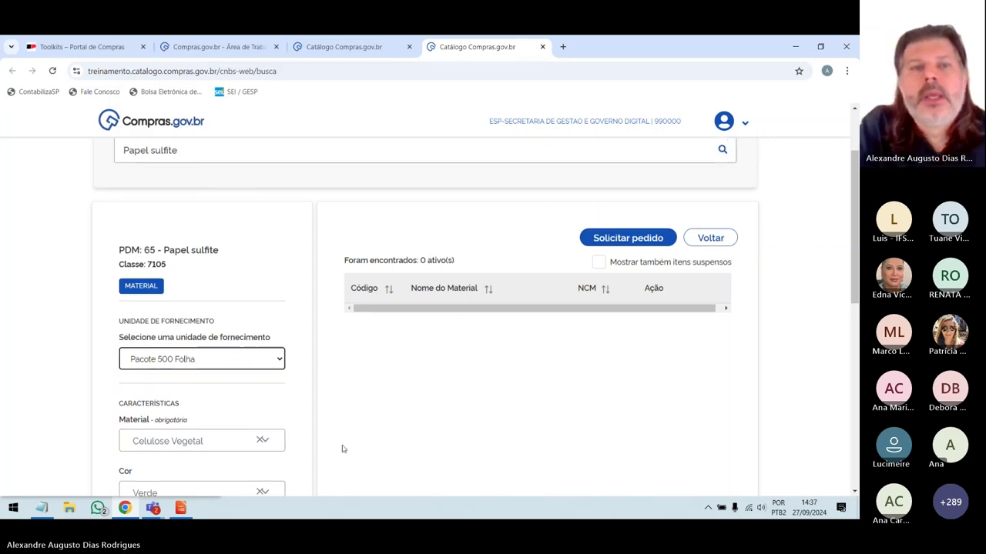
scroll(343, 449, "up", 2)
scroll(345, 448, "down", 1)
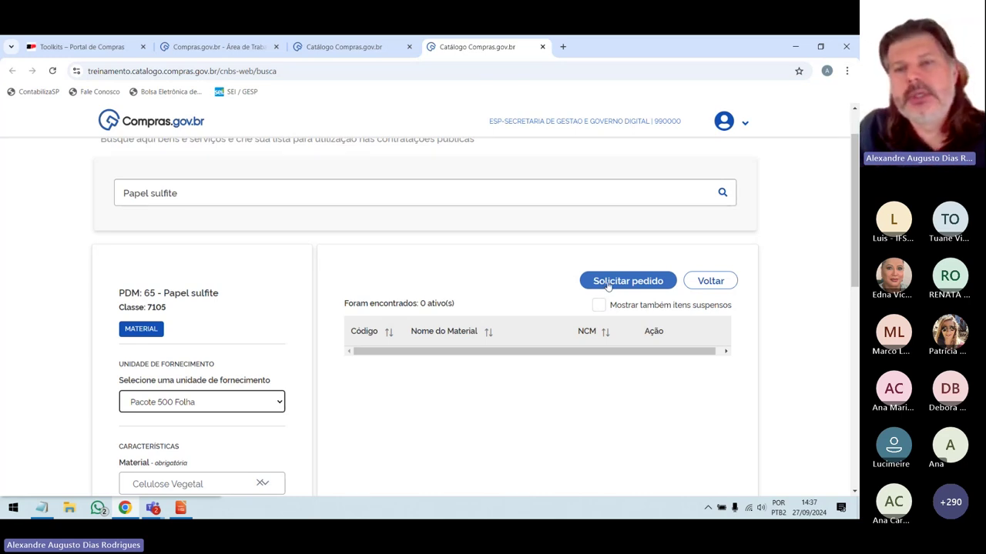
left_click(608, 281)
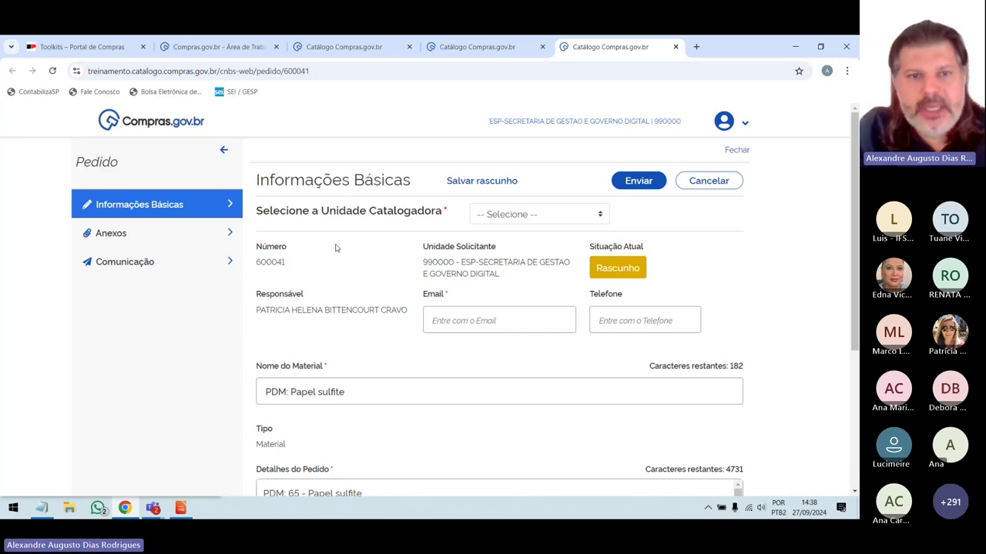
left_click_drag(258, 263, 291, 269)
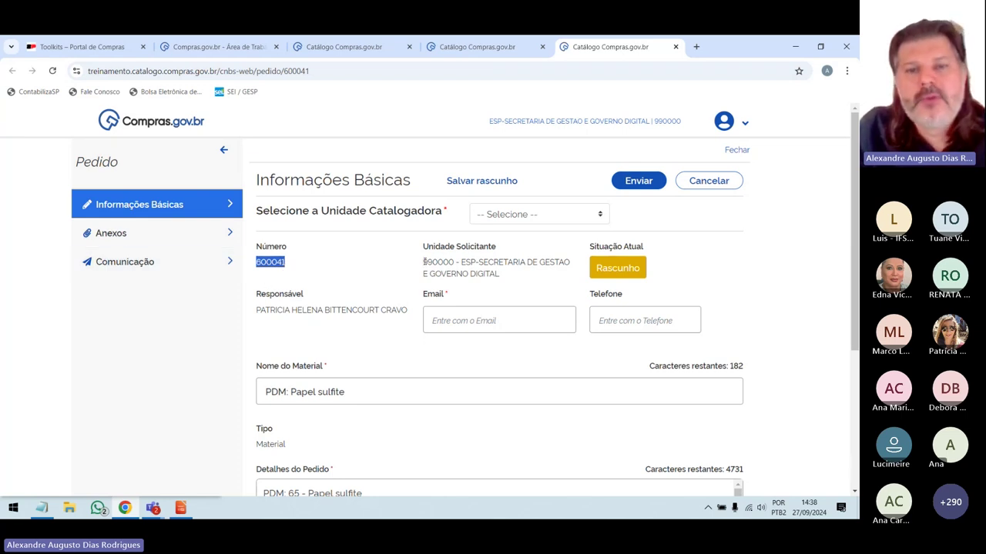
left_click_drag(424, 262, 504, 275)
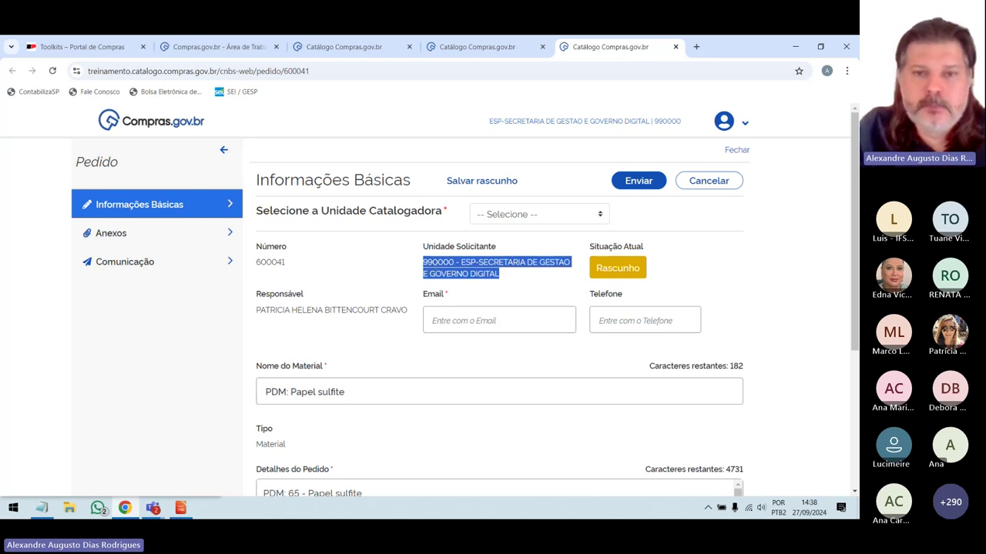
left_click(462, 281)
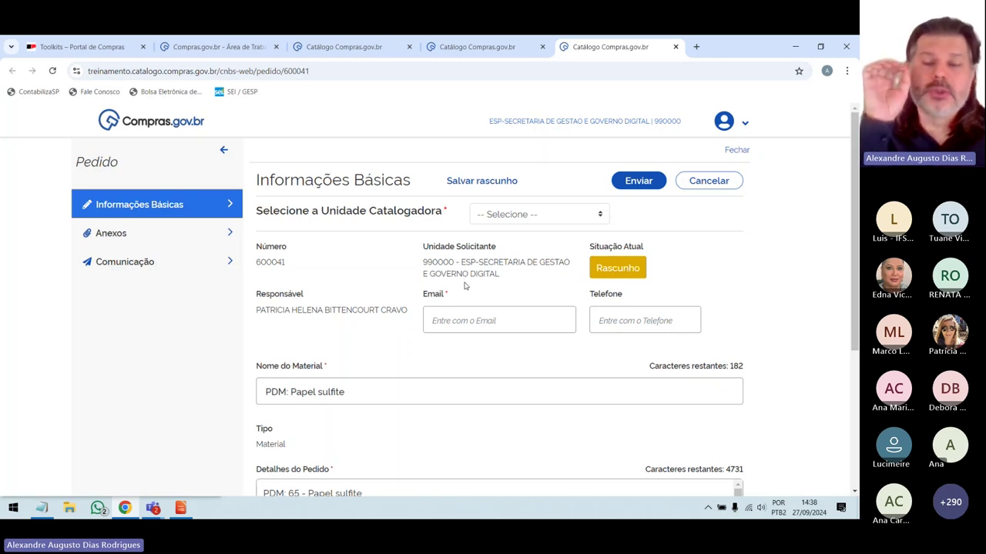
left_click_drag(462, 264, 475, 262)
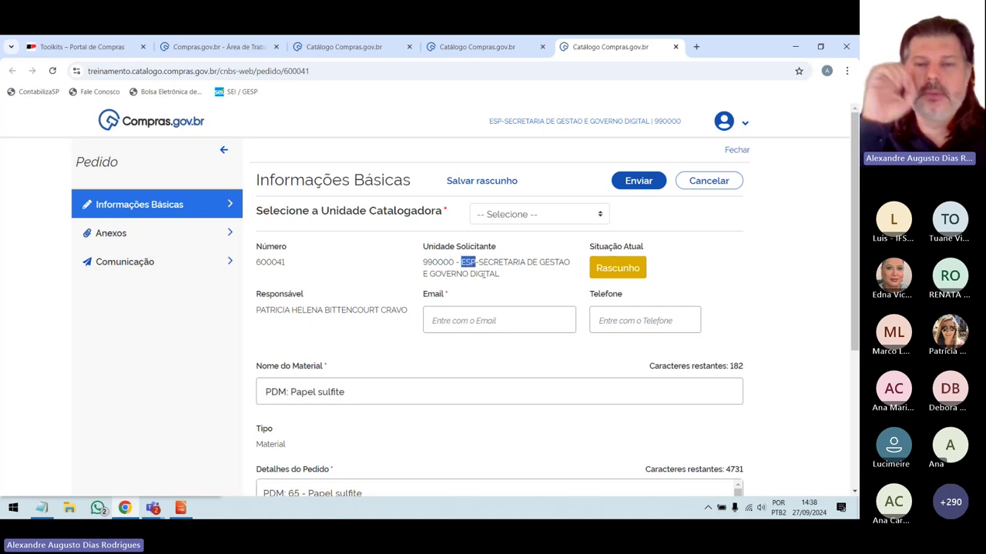
left_click(481, 274)
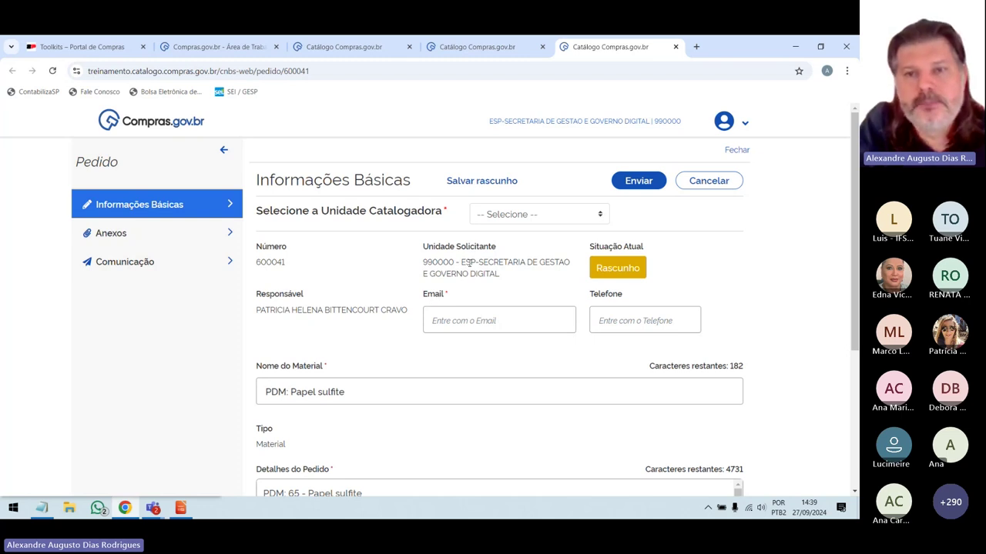
scroll(470, 263, "down", 1)
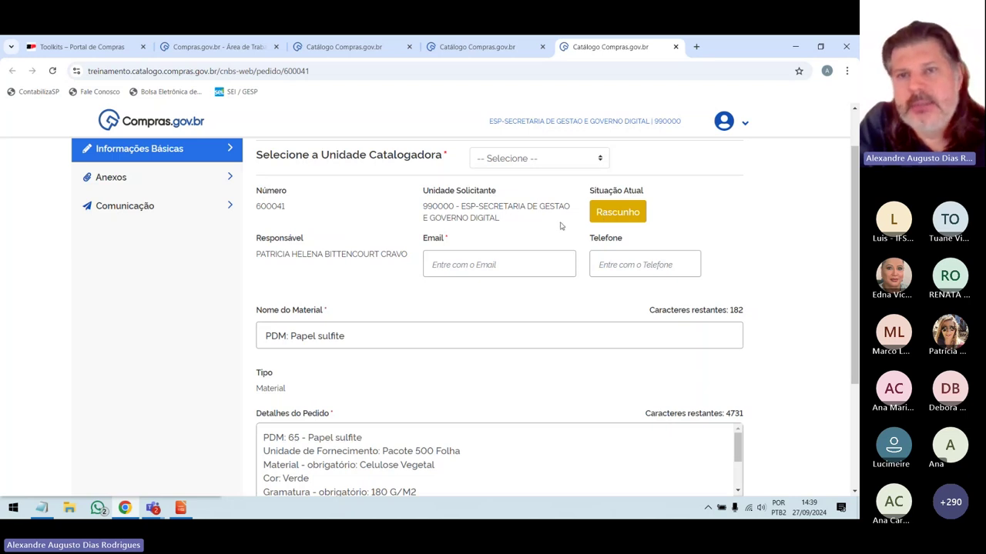
scroll(562, 224, "up", 1)
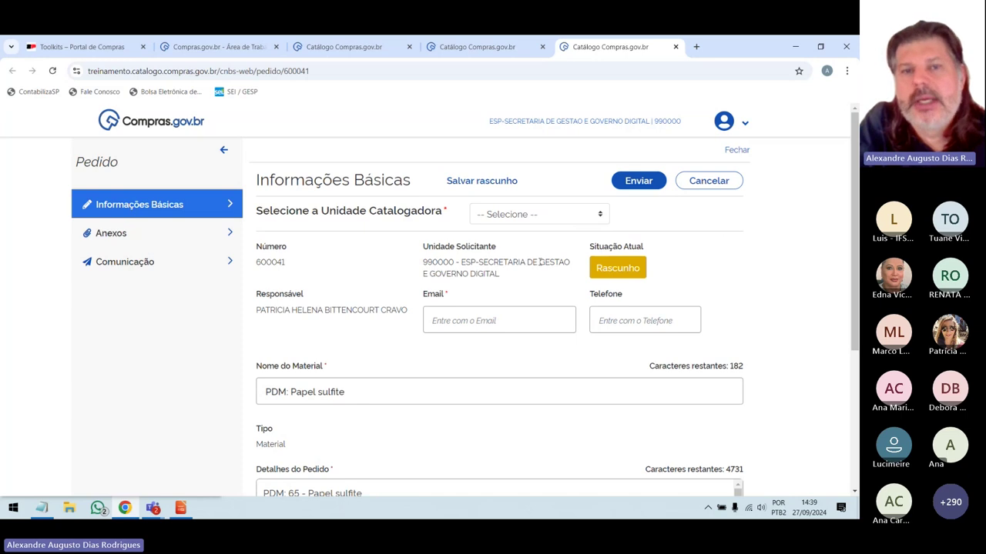
scroll(539, 262, "down", 1)
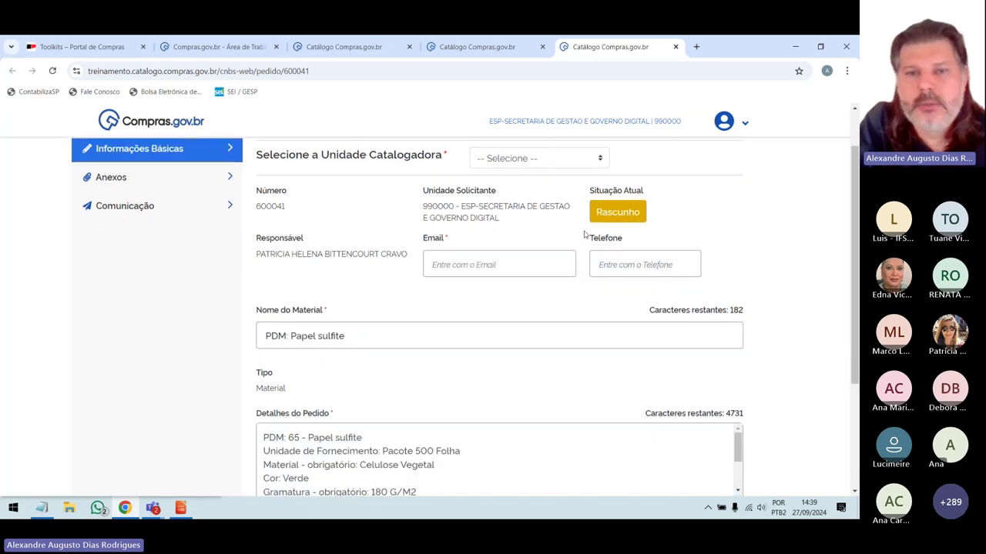
left_click(454, 265)
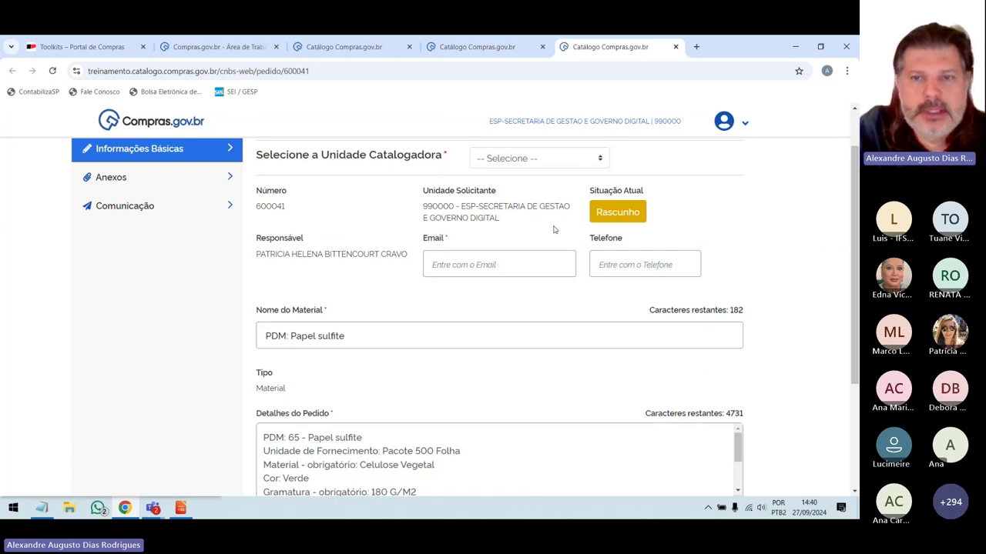
scroll(531, 313, "down", 1)
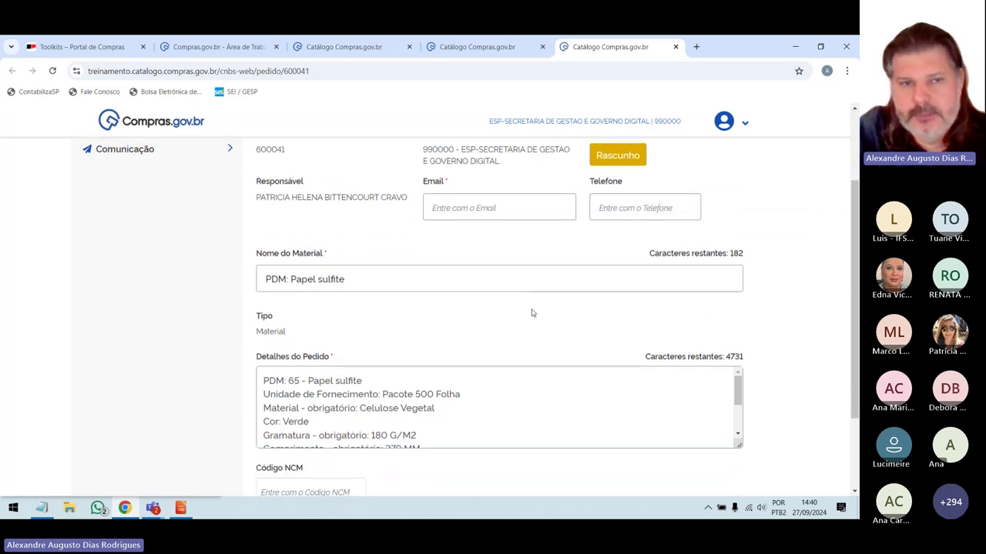
scroll(532, 313, "down", 1)
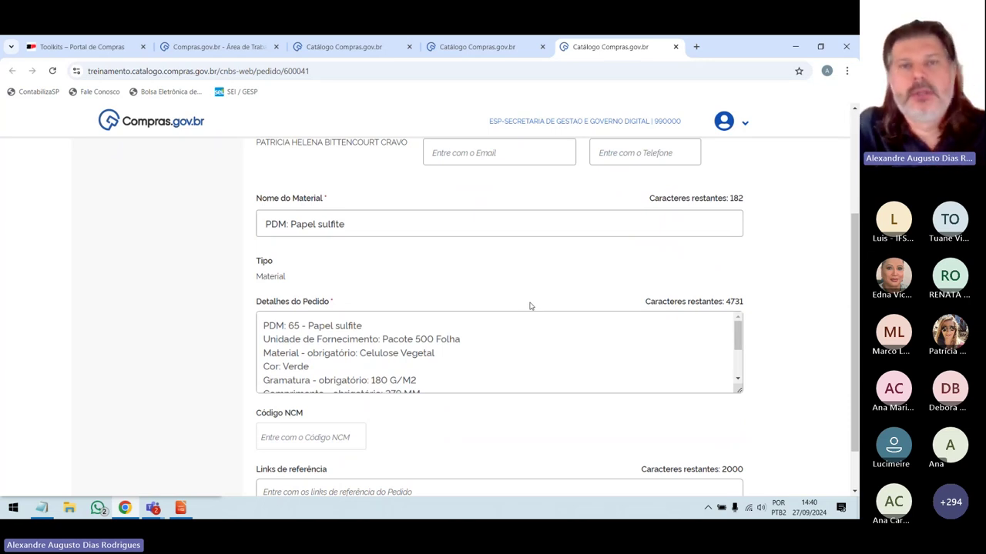
left_click(454, 46)
scroll(211, 319, "down", 2)
scroll(181, 359, "down", 4)
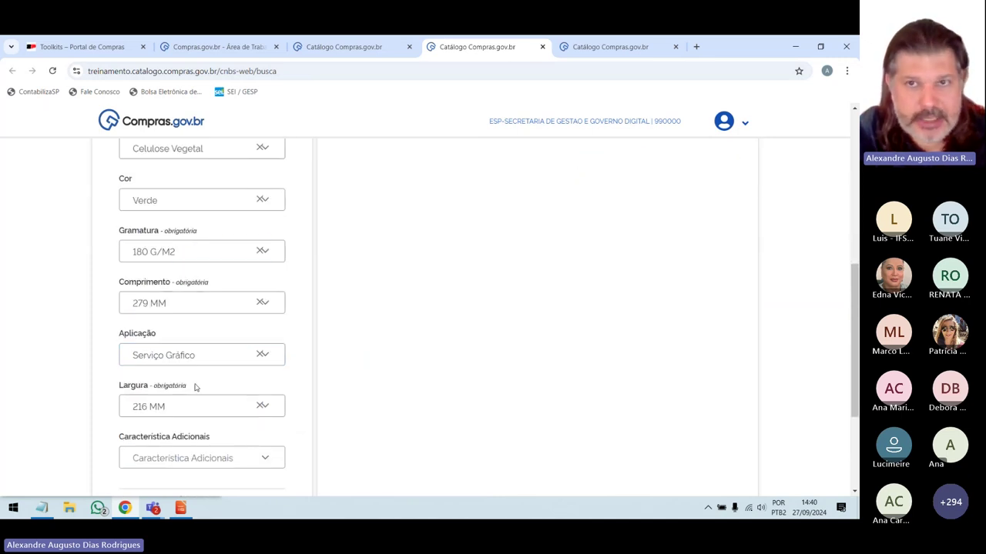
left_click(589, 47)
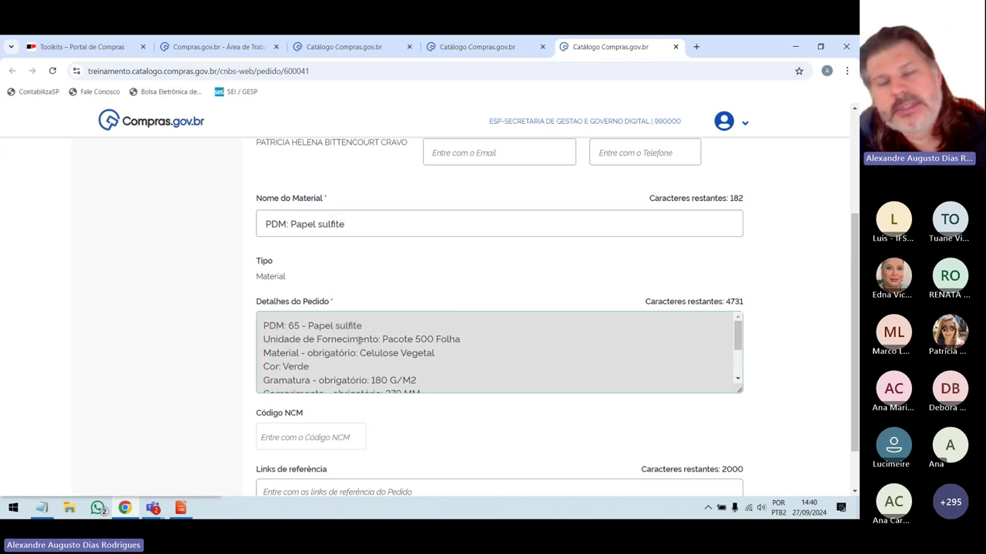
scroll(359, 341, "down", 2)
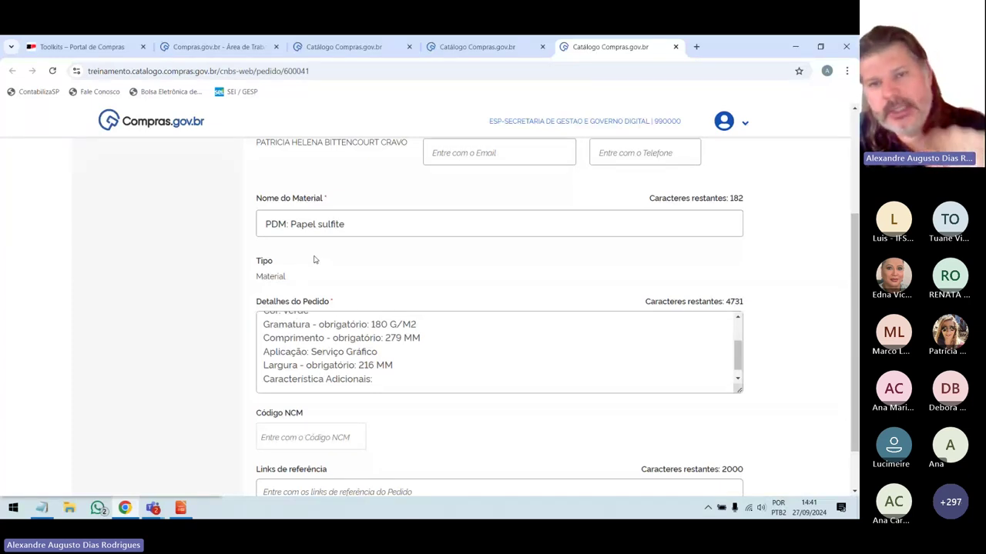
scroll(314, 260, "down", 1)
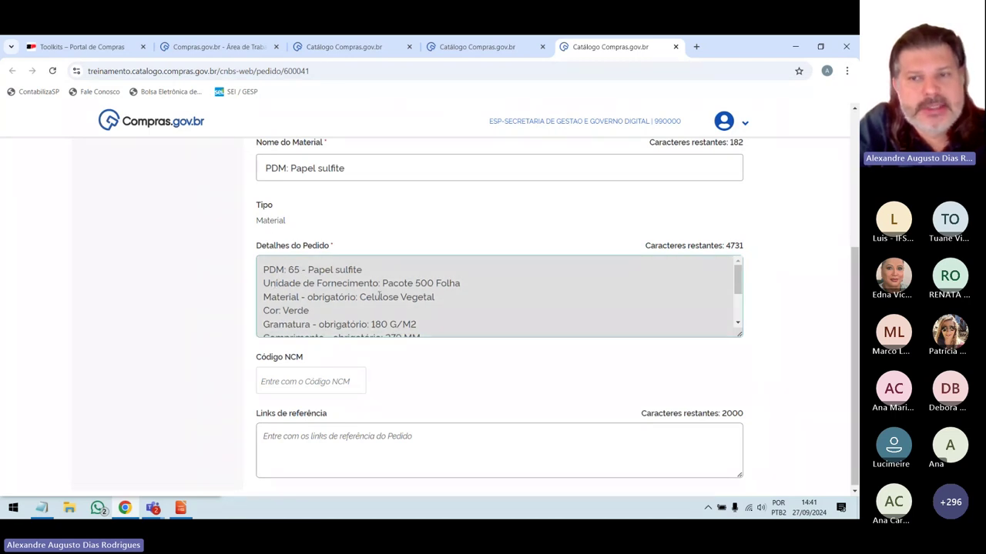
scroll(379, 296, "down", 1)
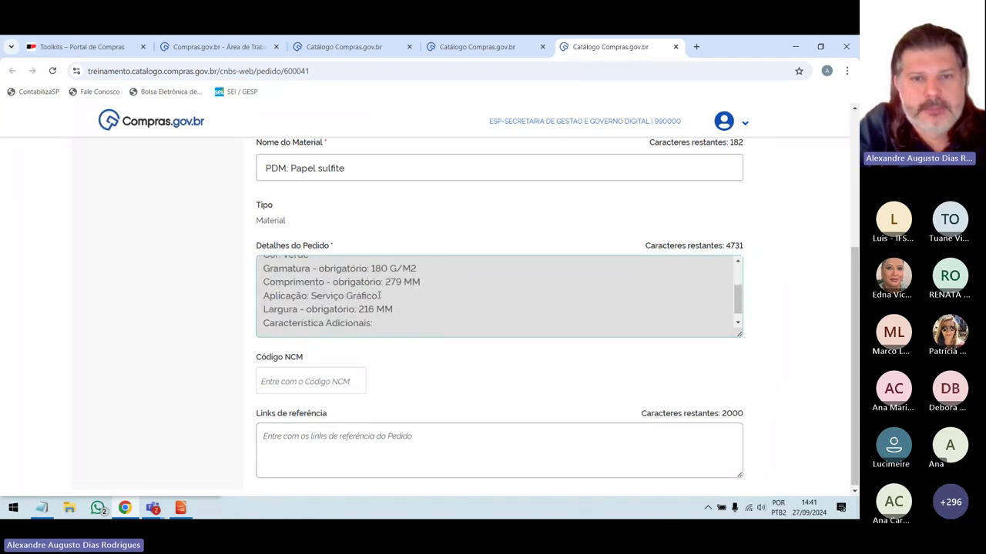
scroll(380, 297, "down", 1)
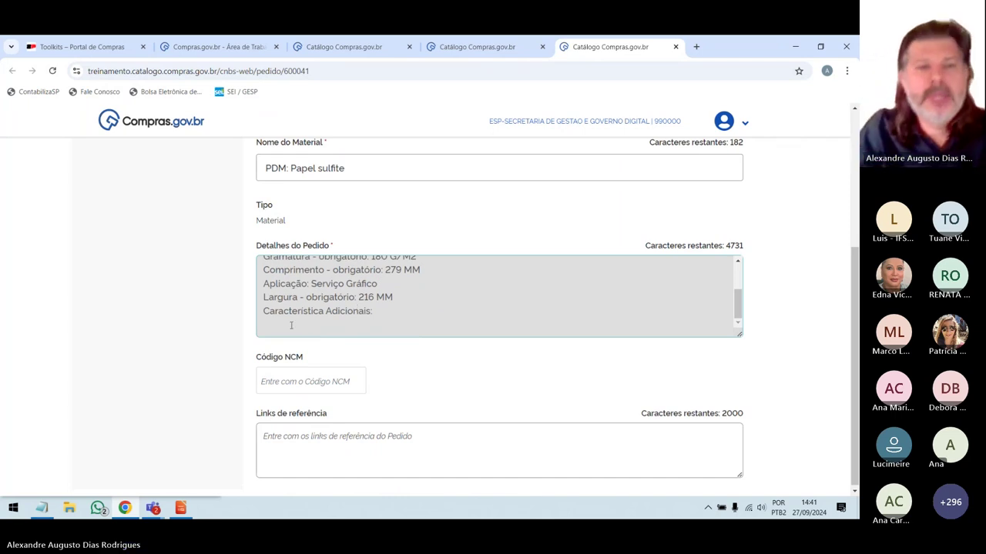
Type NORMA DE SUSTENTABILIDADE on the line below Característica Adicionais in request 600041's details.
left_click(288, 321)
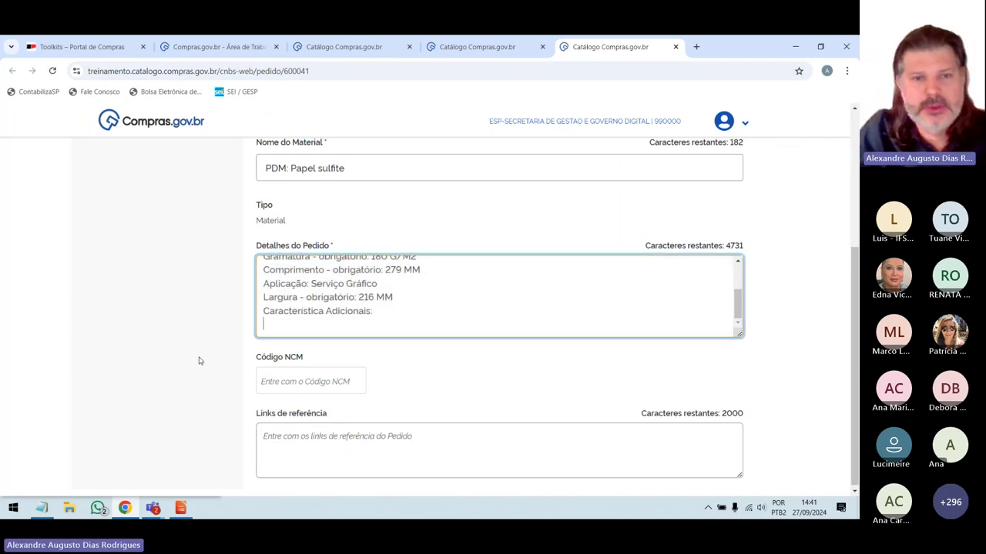
type("nOM")
key("BackSpace")
key("BackSpace")
key("BackSpace")
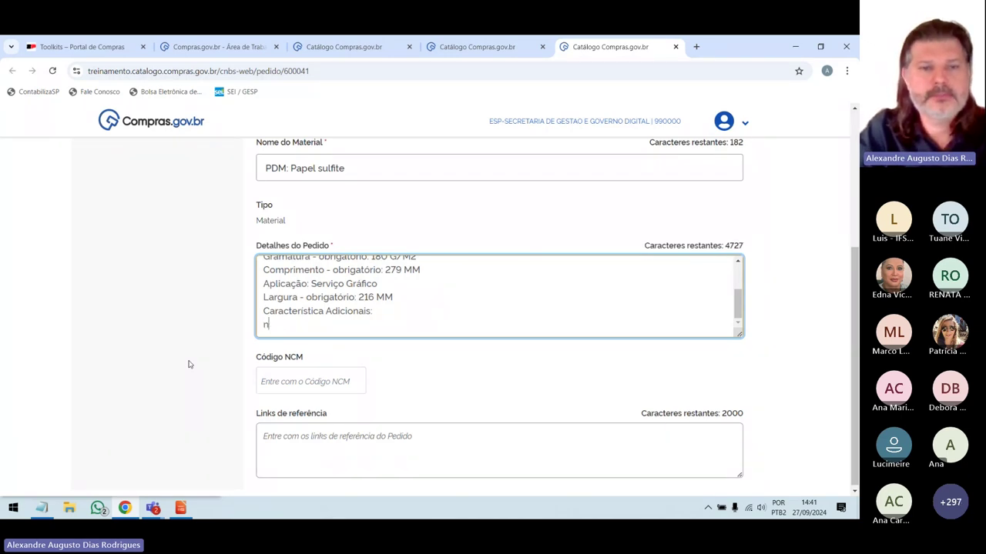
type("NORMA")
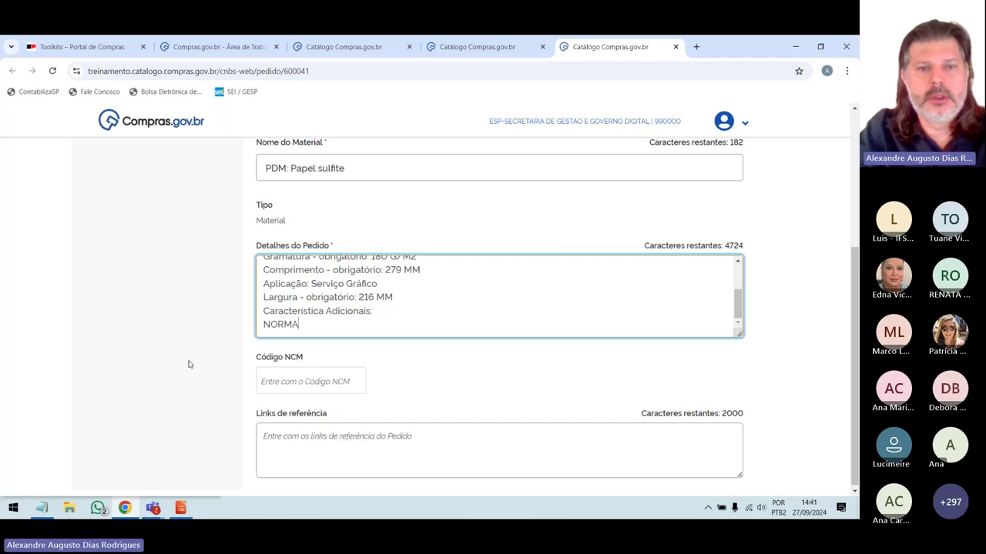
type(" DE SUSTEN")
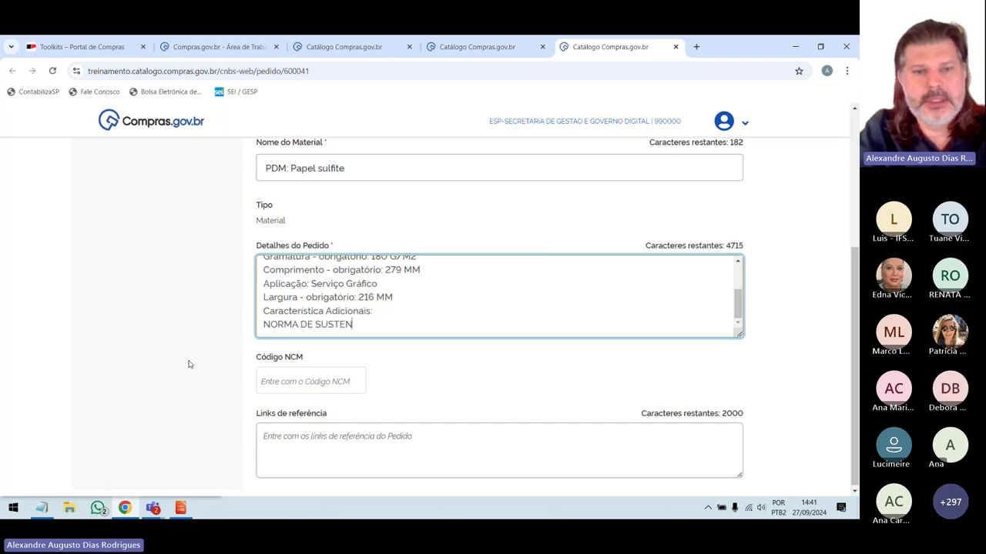
type("TABILID")
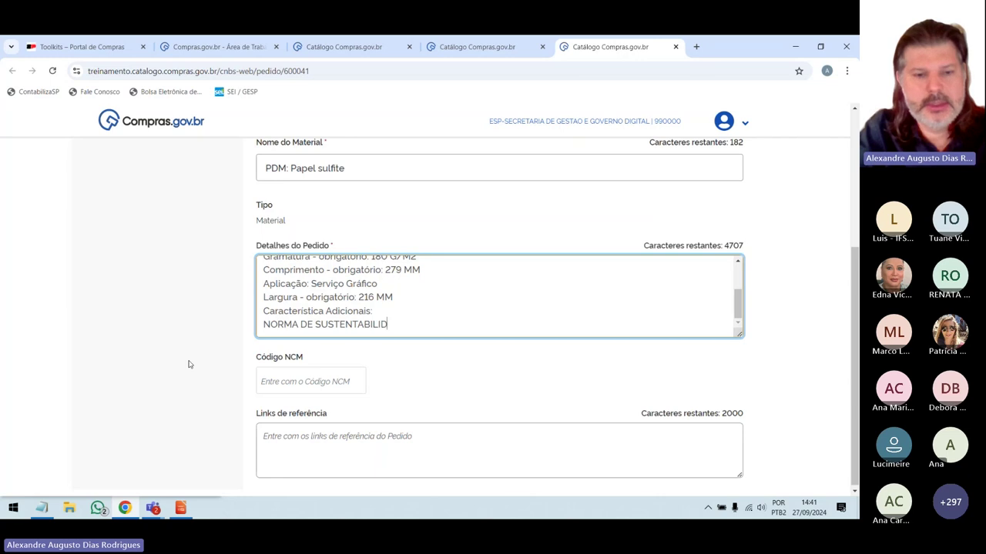
type("ADE")
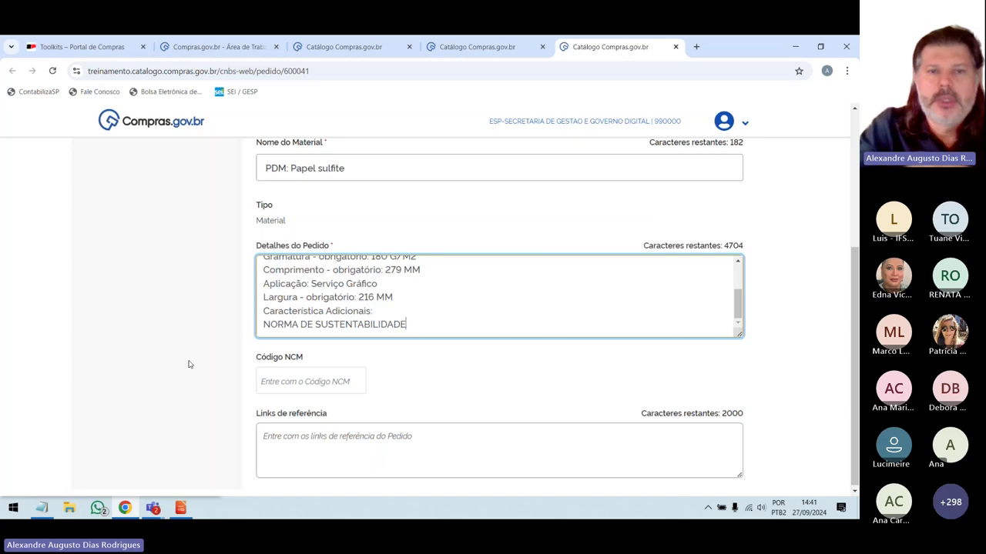
key("ctrl+a")
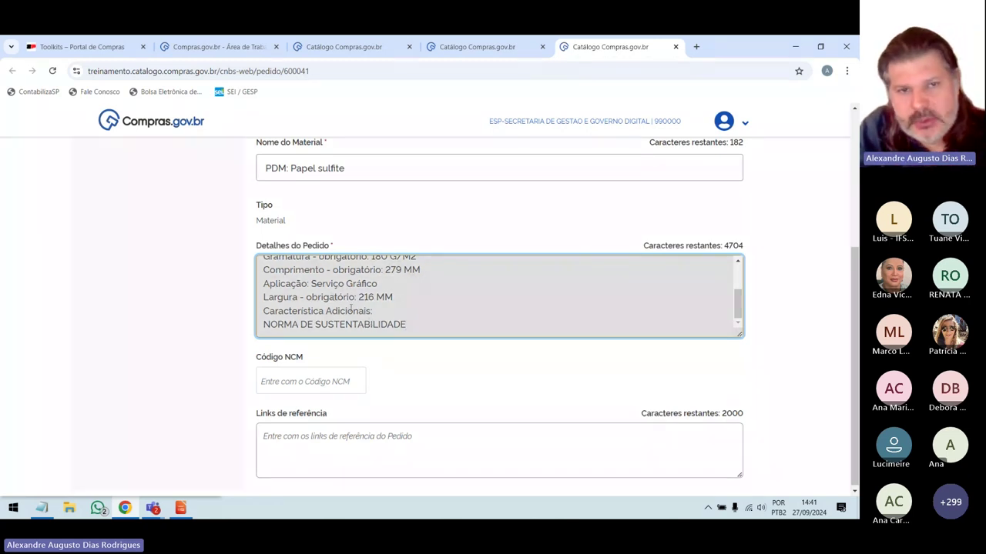
scroll(352, 306, "up", 2)
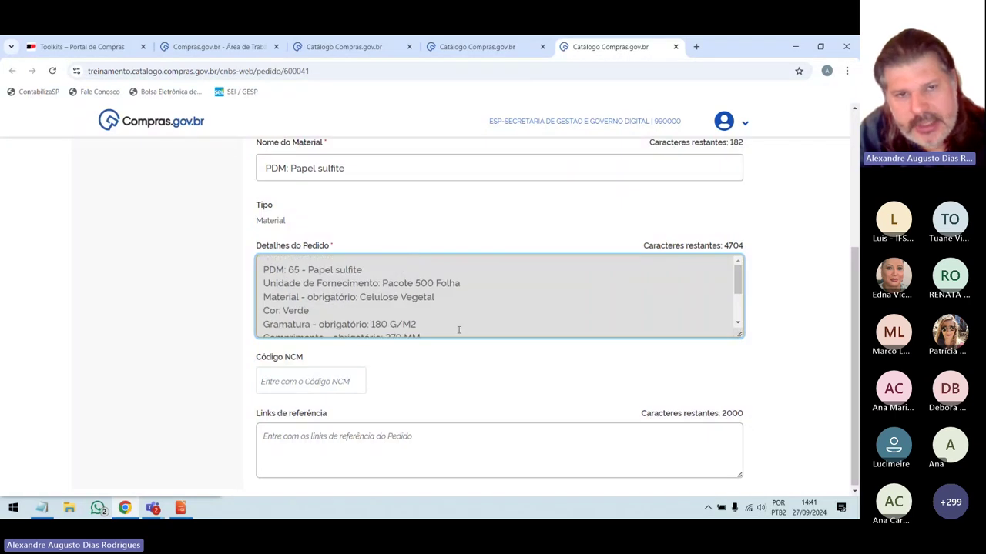
type("HHHHHH")
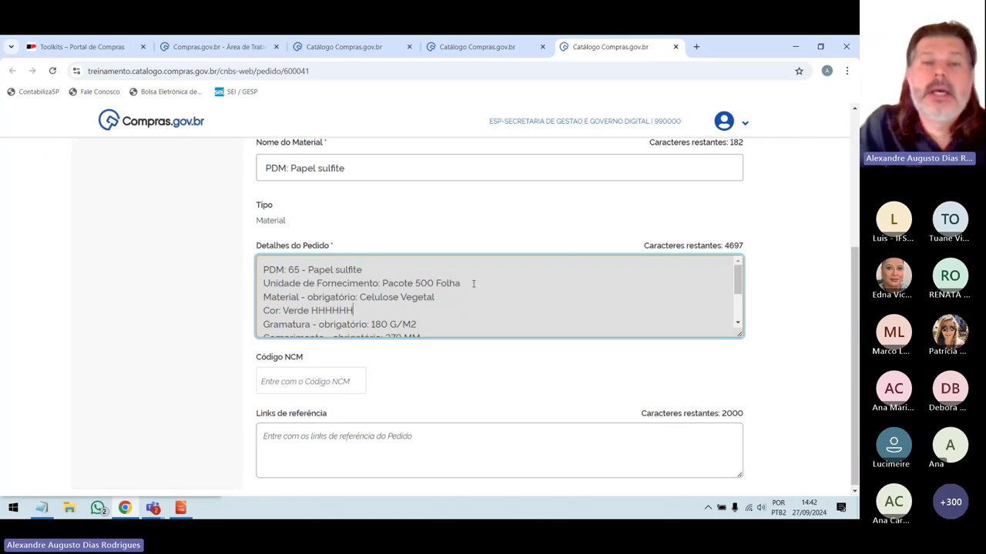
key("BackSpace")
key("BackSpace")
key("BackSpace")
key("BackSpace")
key("BackSpace")
key("BackSpace")
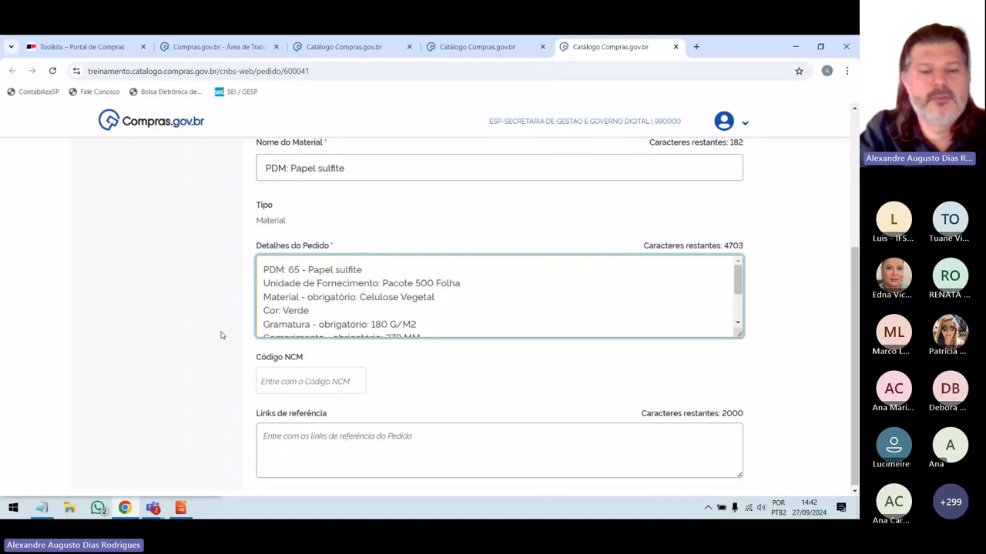
type("MUSGO")
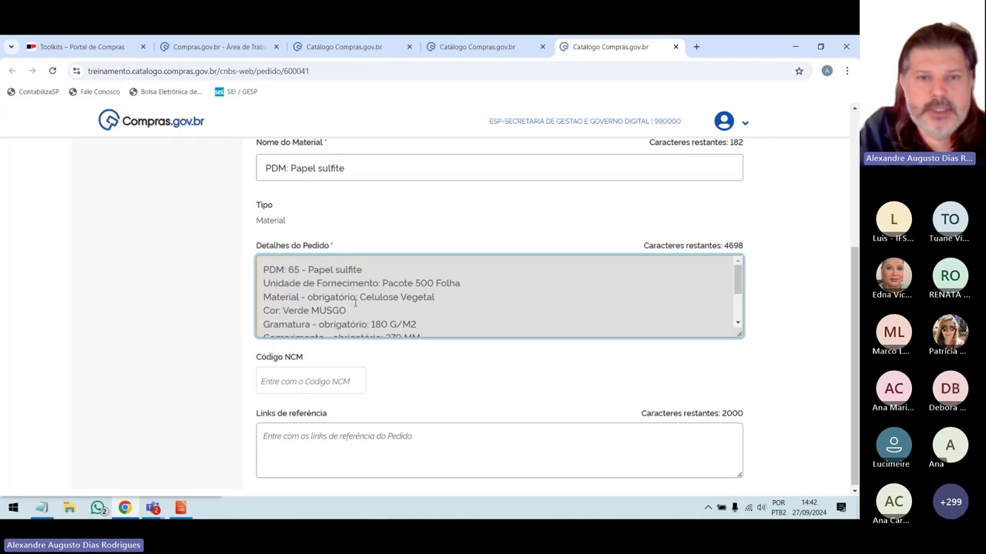
scroll(356, 302, "down", 3)
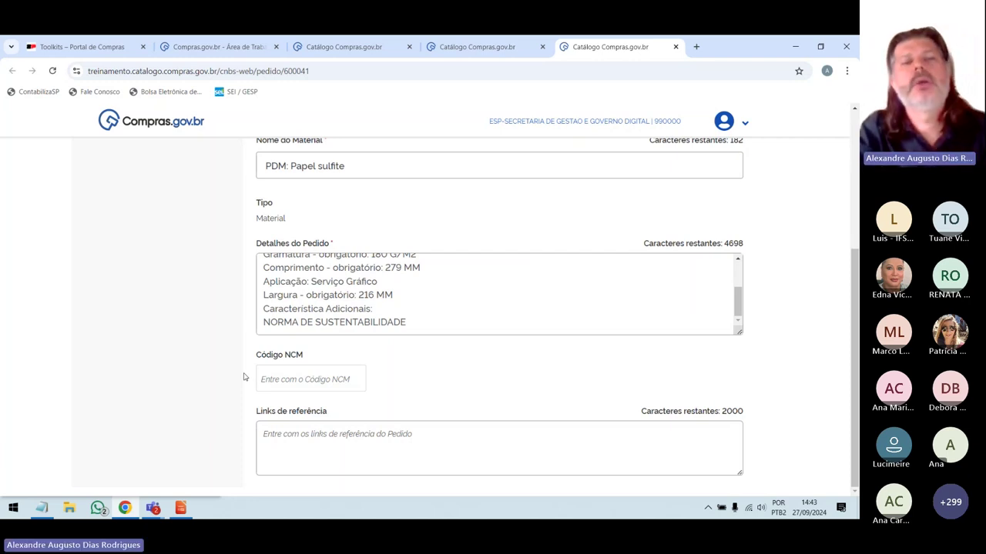
Leave Código NCM blank and move into the Links de referência field.
left_click(281, 375)
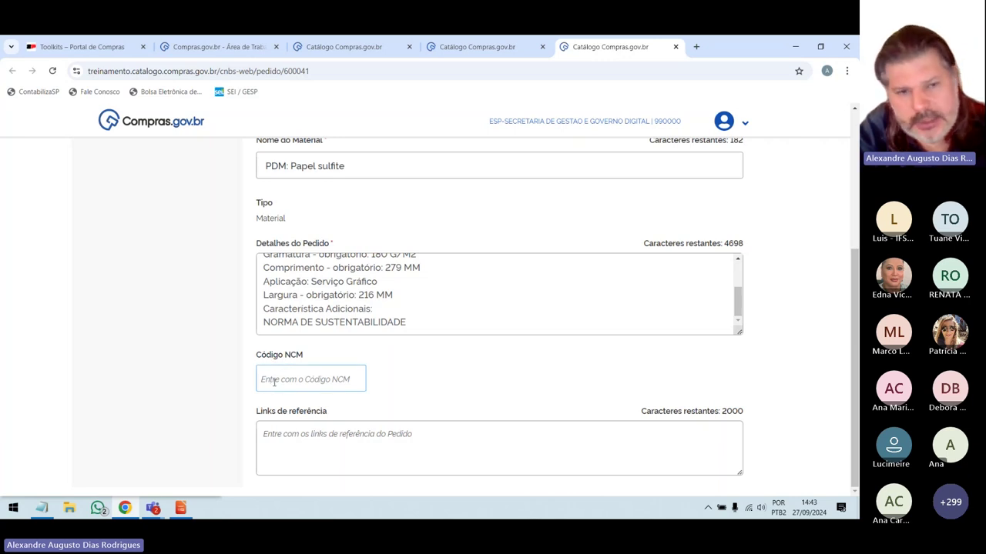
left_click(262, 422)
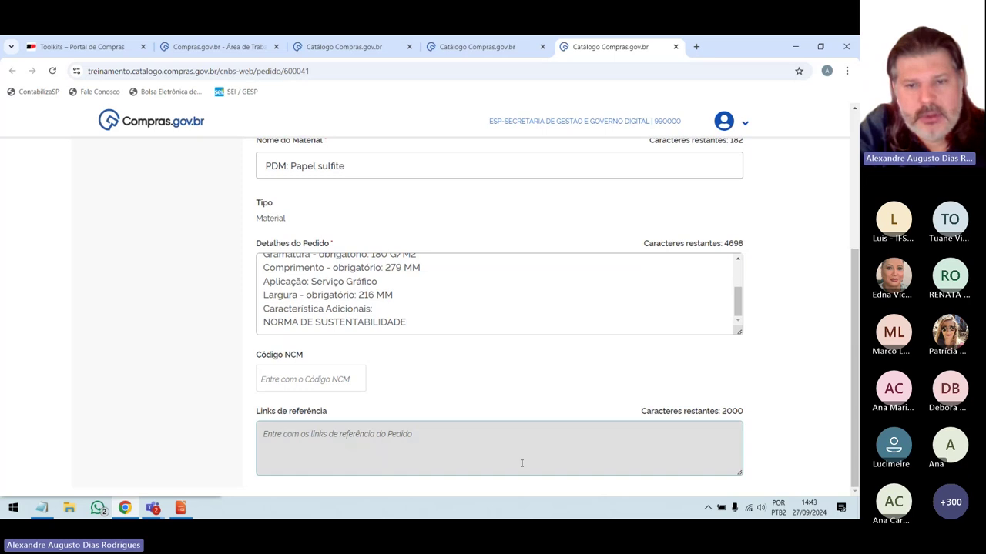
left_click(315, 455)
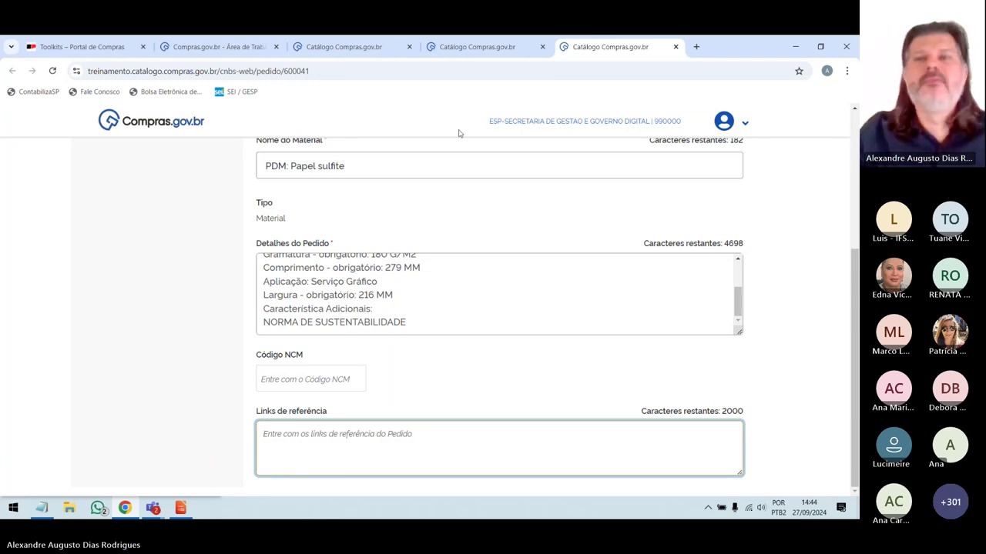
Search Google for PAPEL SULFITE VERDE in a new browser tab.
left_click(696, 48)
left_click(686, 70)
type("PAPE")
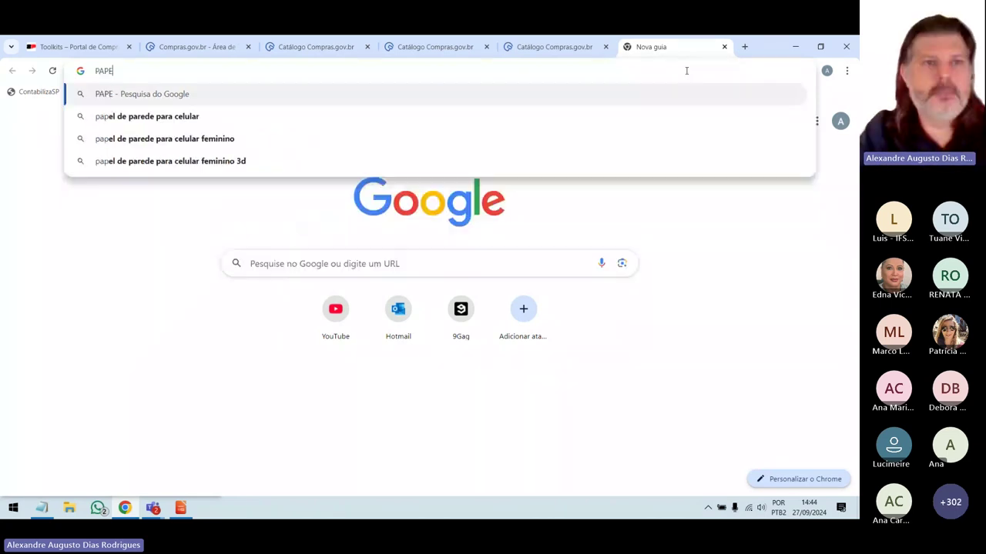
type("L SULFITE VERDE")
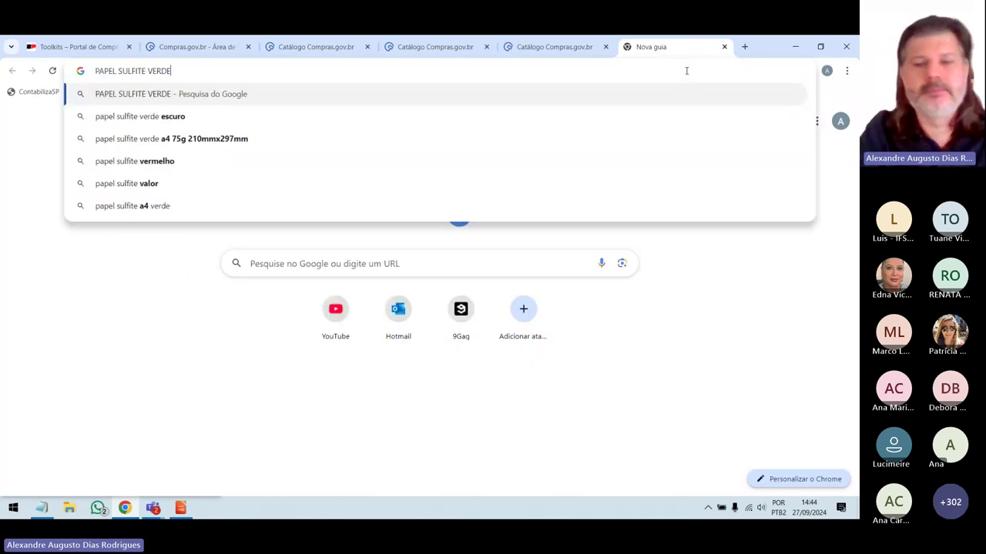
key("Return")
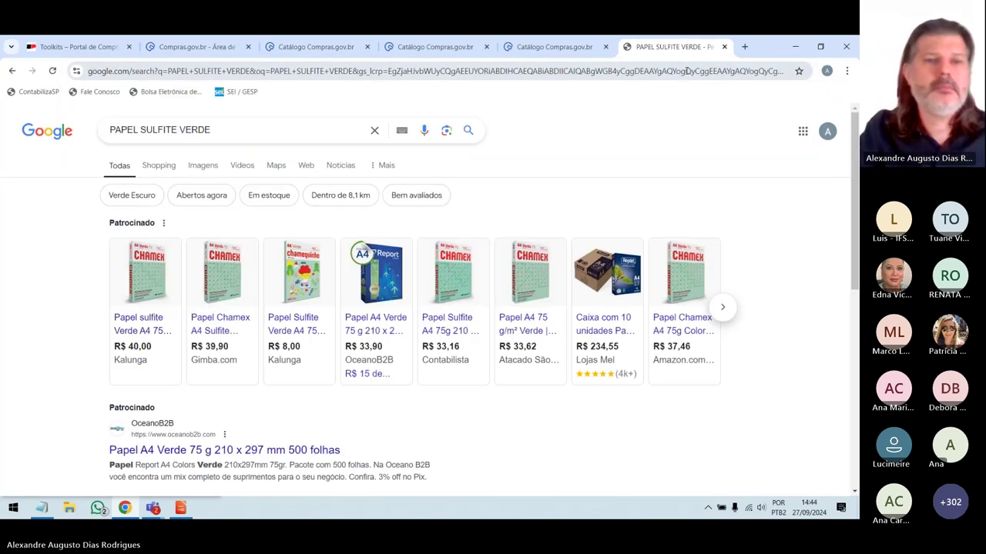
Open the Gimba, Kalunga and two Report green paper listings in separate tabs.
middle_click(209, 322)
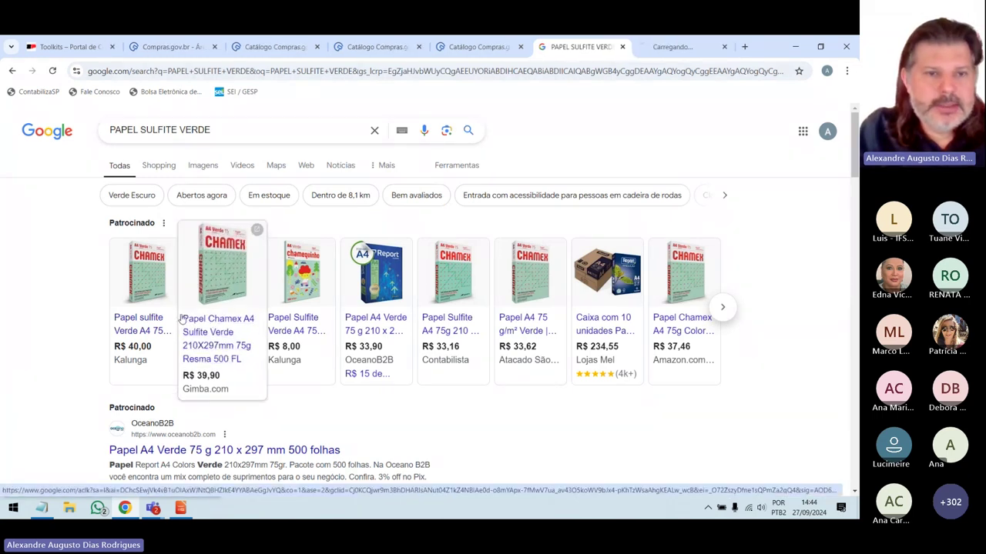
middle_click(154, 323)
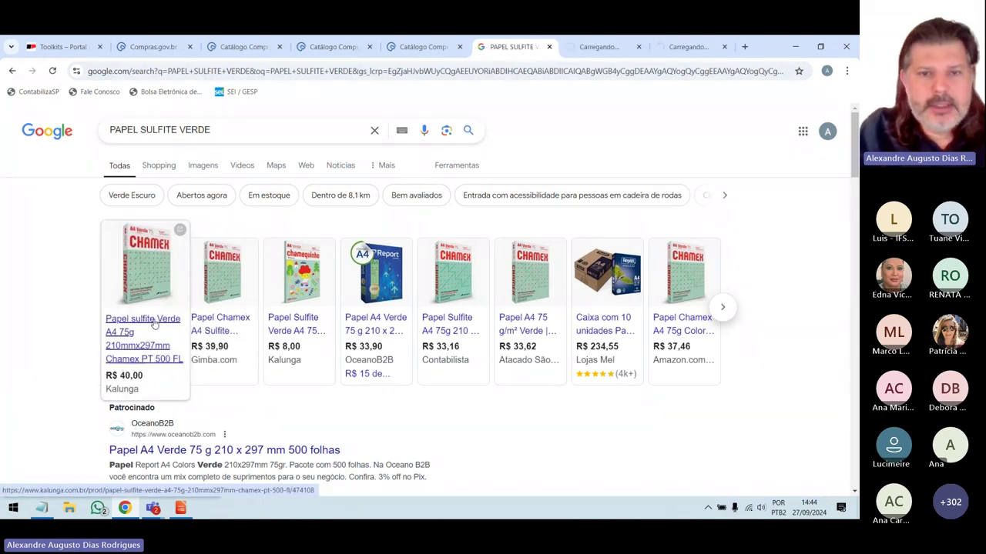
middle_click(378, 339)
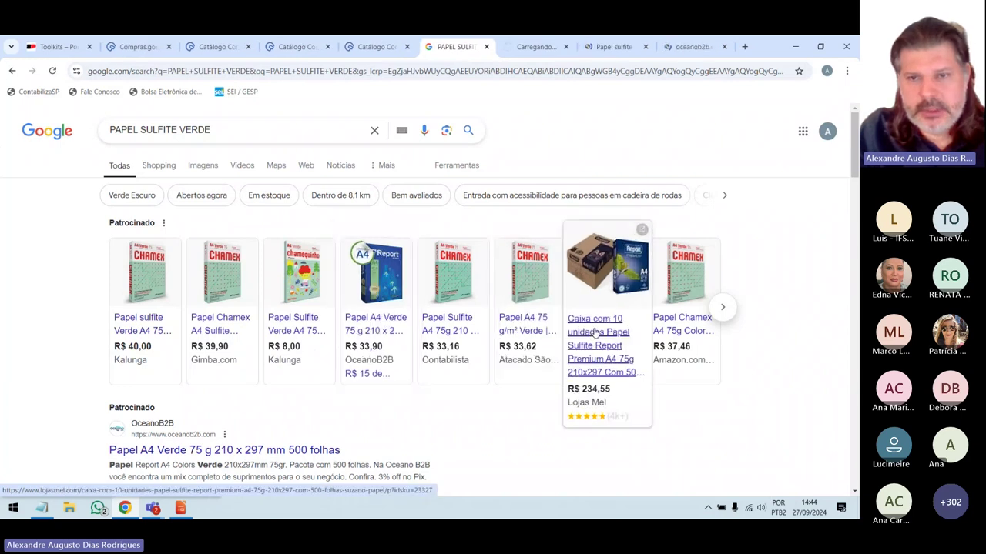
middle_click(593, 339)
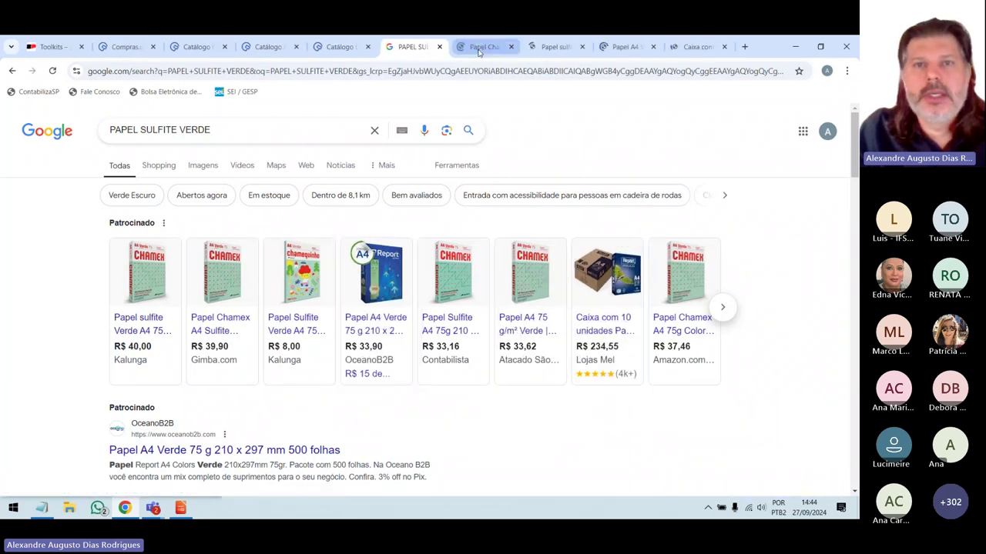
left_click(485, 47)
Copy the Gimba product page URL and paste it into Links de referência.
left_click(123, 71)
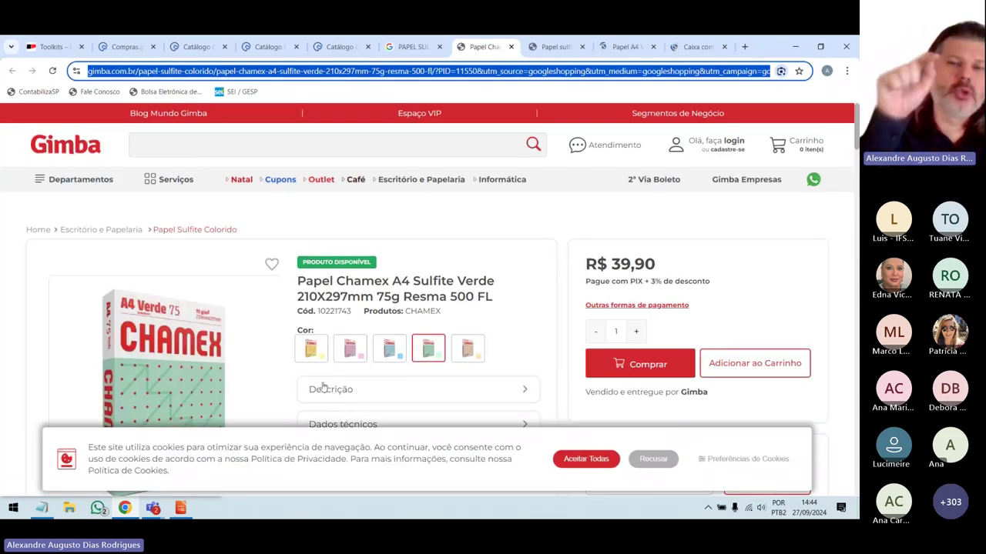
left_click(591, 460)
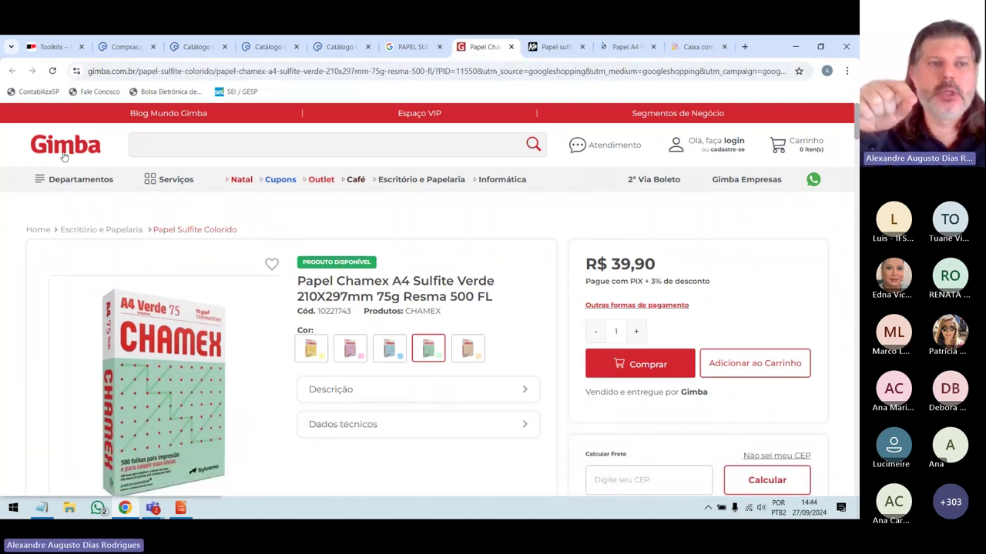
left_click(391, 71)
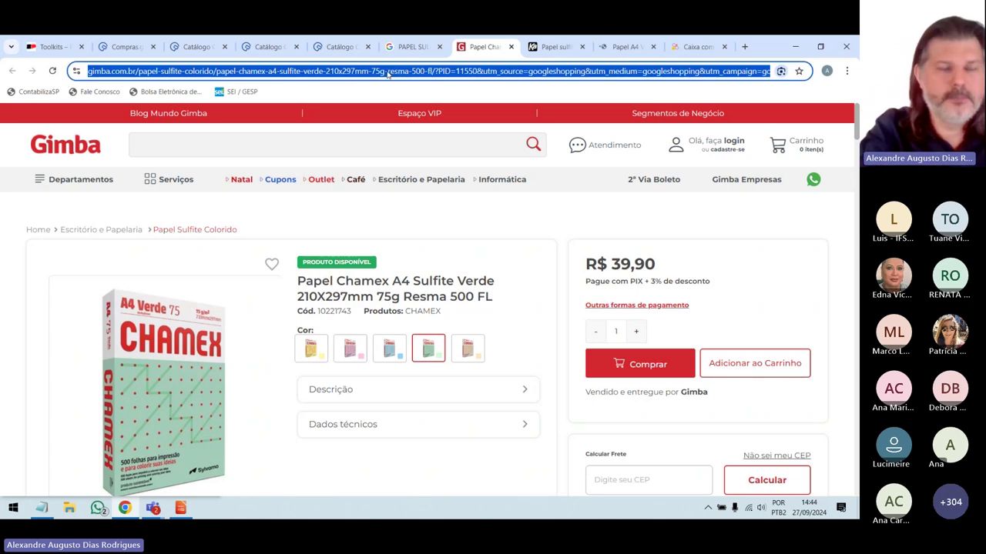
left_click(333, 47)
left_click(316, 435)
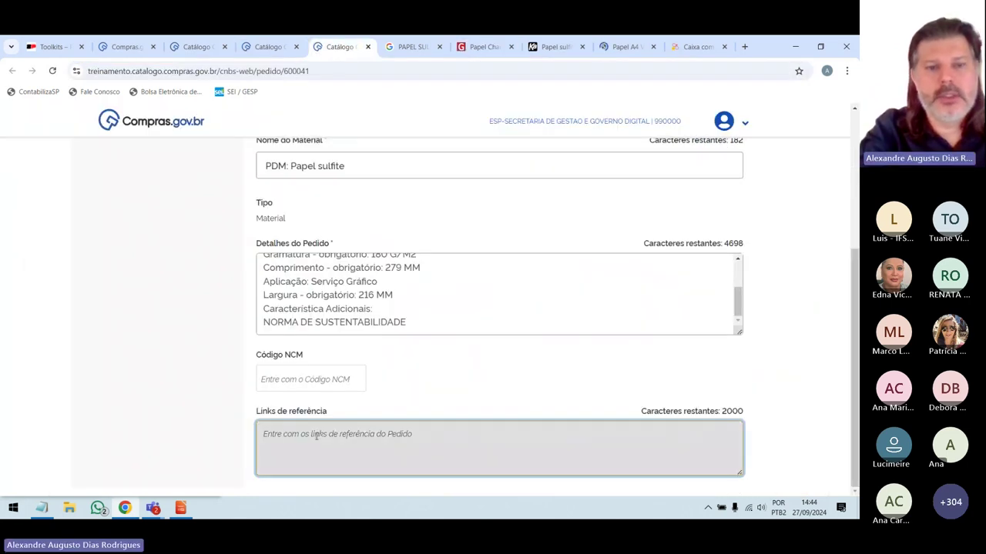
key("ctrl+v")
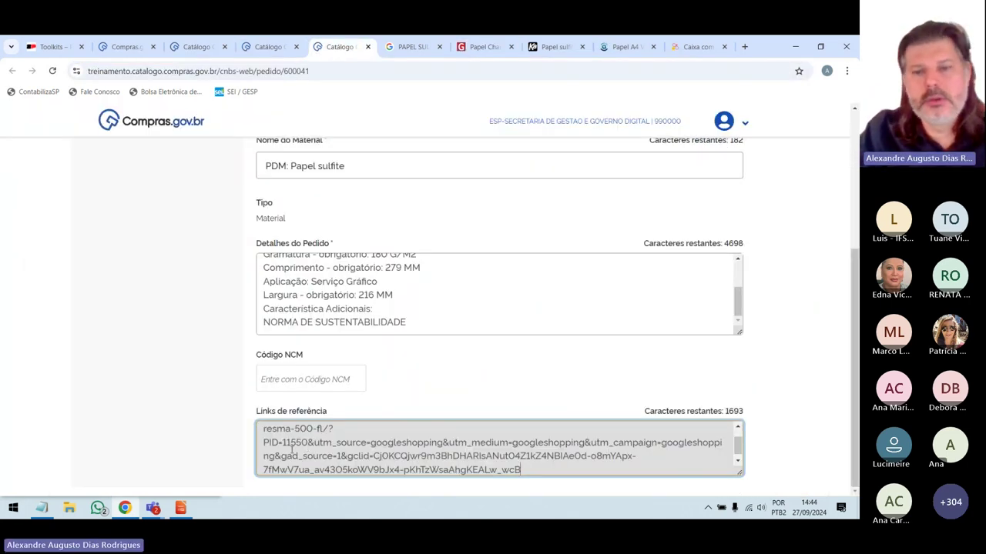
scroll(293, 450, "down", 1)
scroll(291, 448, "down", 2)
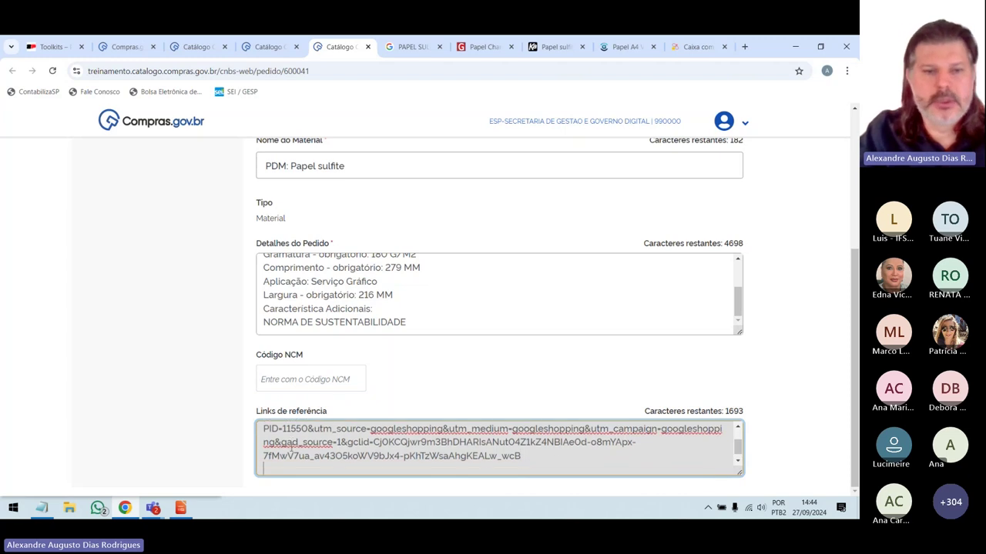
Add the Kalunga and Oceano product page URLs to Links de referência as well.
left_click(548, 48)
left_click(525, 71)
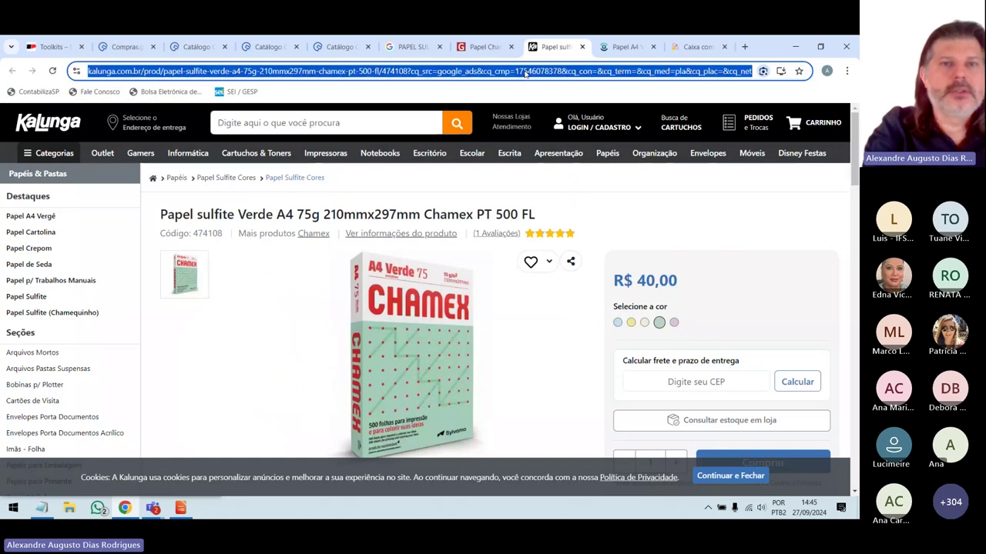
left_click(339, 47)
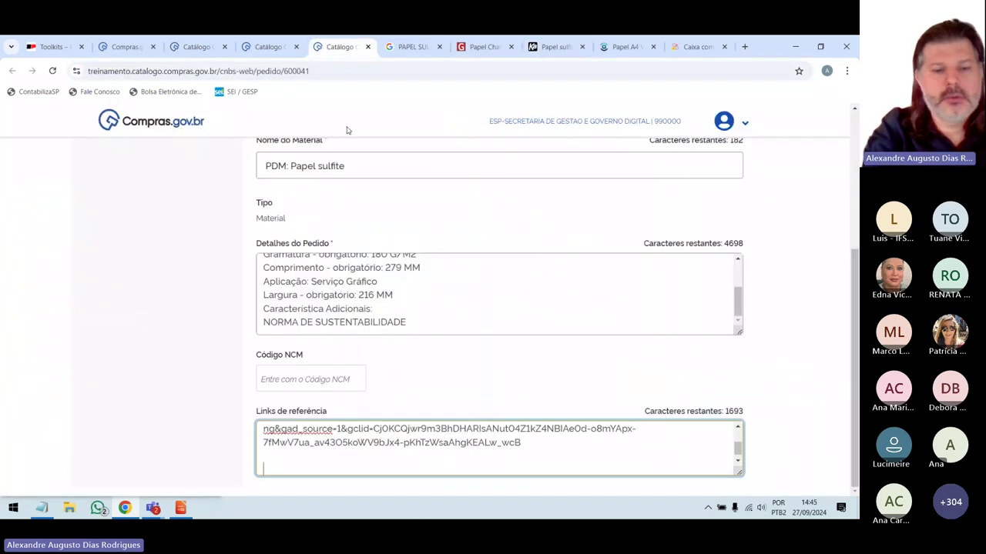
key("ctrl+v")
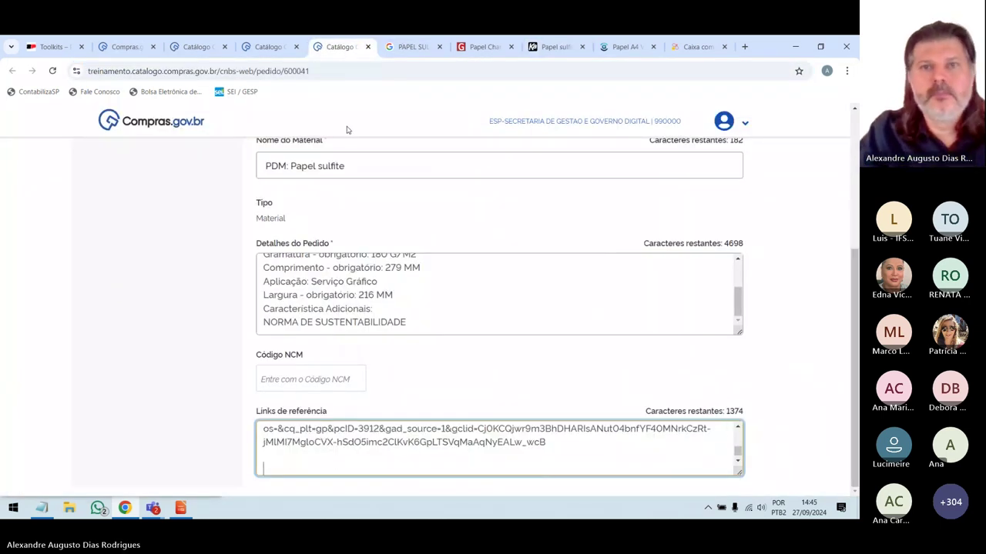
left_click(621, 47)
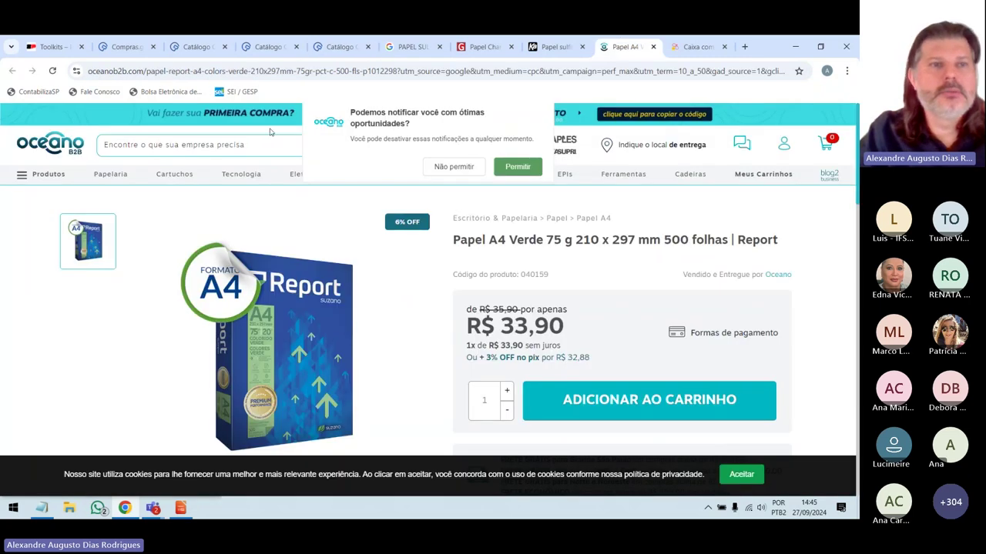
left_click(254, 71)
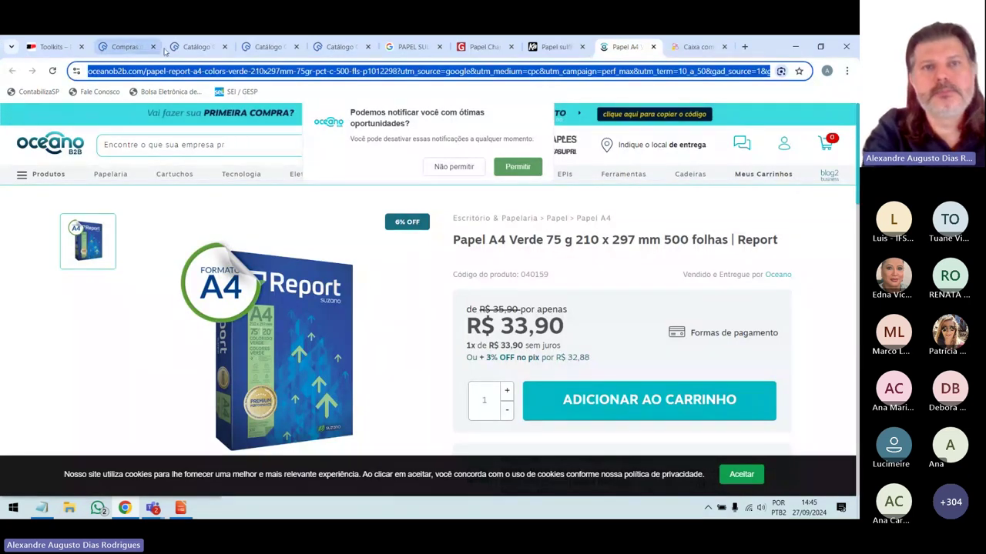
left_click(338, 47)
type("https://www.oceanob2b.com/papel-report-a4-colors-verde-210x297mm-75gr-pct-c-500-fls-p1012298?utm_source=google&utm_medium=cpc&utm_campaign=perf_max&utm_term=10_a_50&gad_source=1&gclid=Cj0KCQjwr9m3BhDHARIsANut04Z2CCio969MHO_BSopM6vFVFeB1tmlc6ZtLy7-4Vt2yRiOAlWeUU4kaAtlrEALw_wcB")
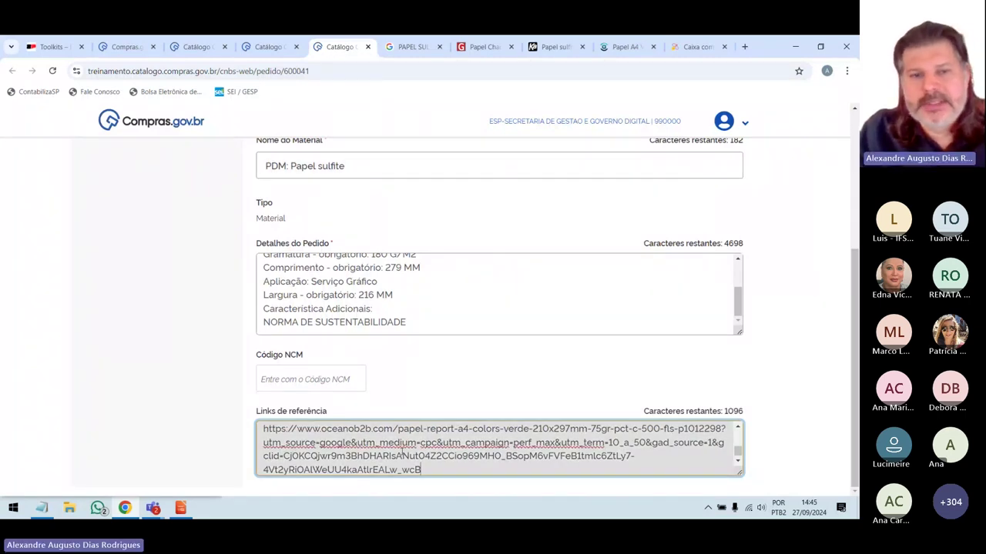
scroll(401, 454, "up", 5)
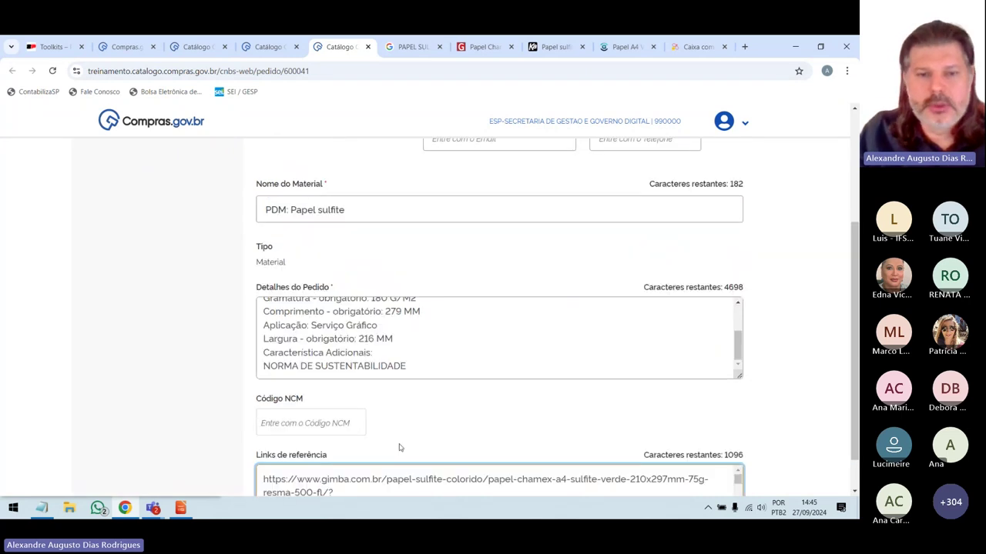
scroll(399, 444, "up", 3)
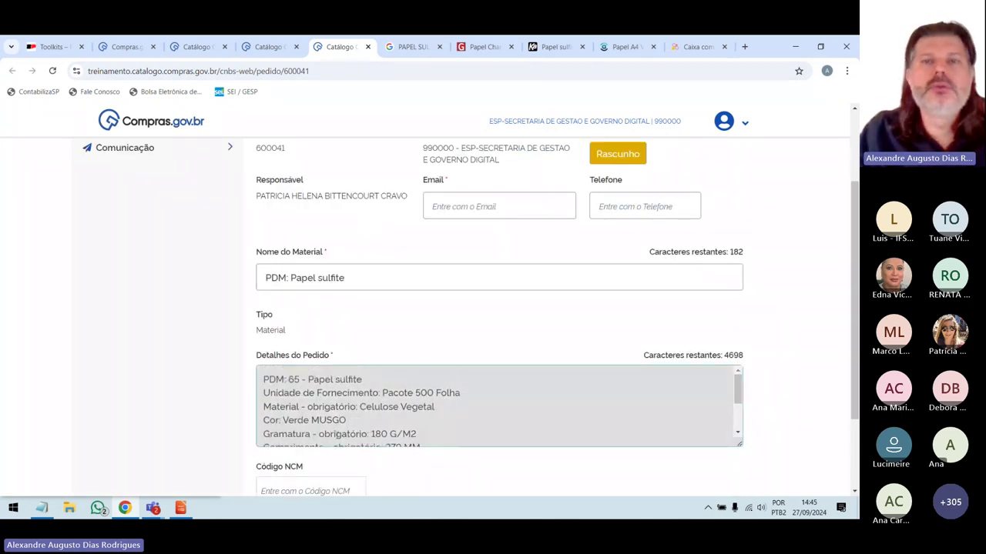
left_click(439, 47)
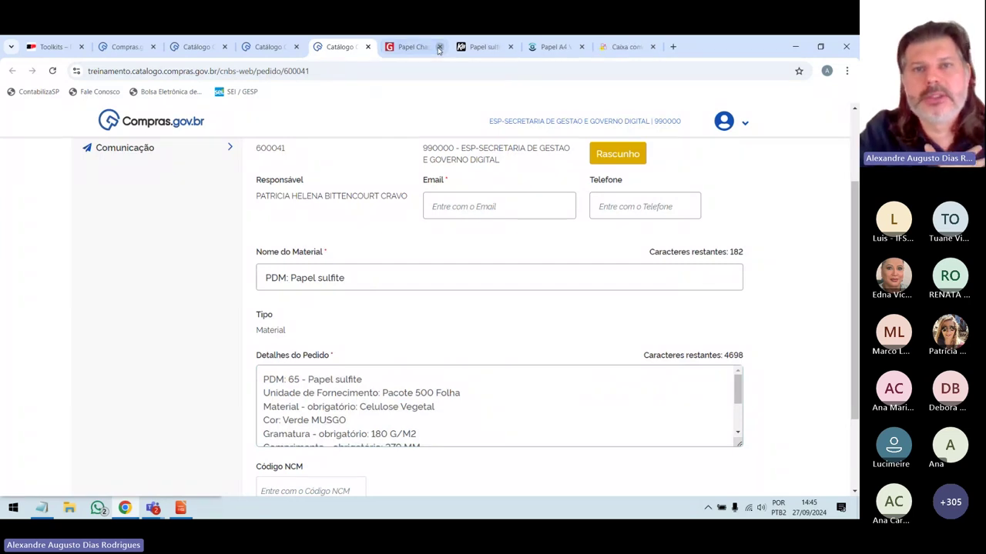
left_click(438, 47)
left_click(439, 47)
left_click(439, 47)
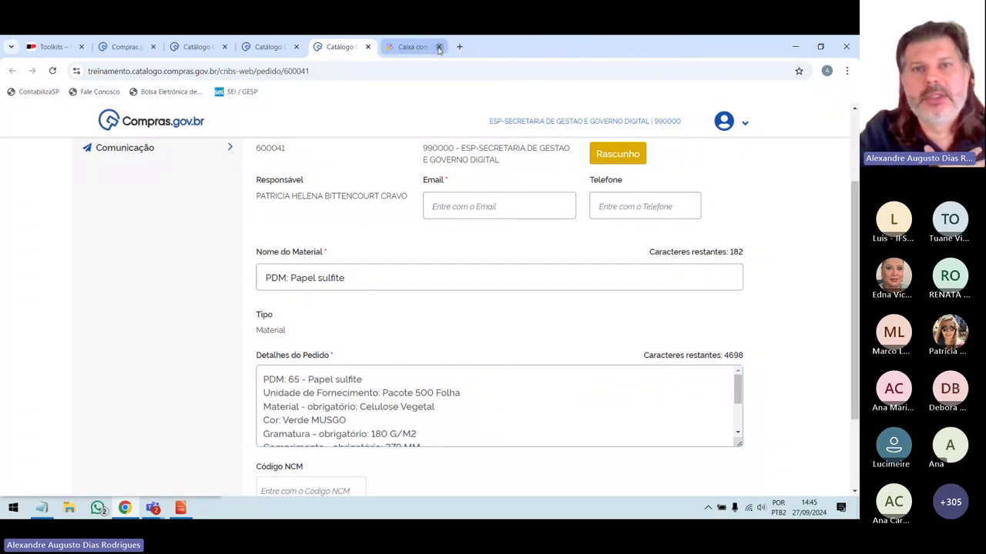
left_click(439, 47)
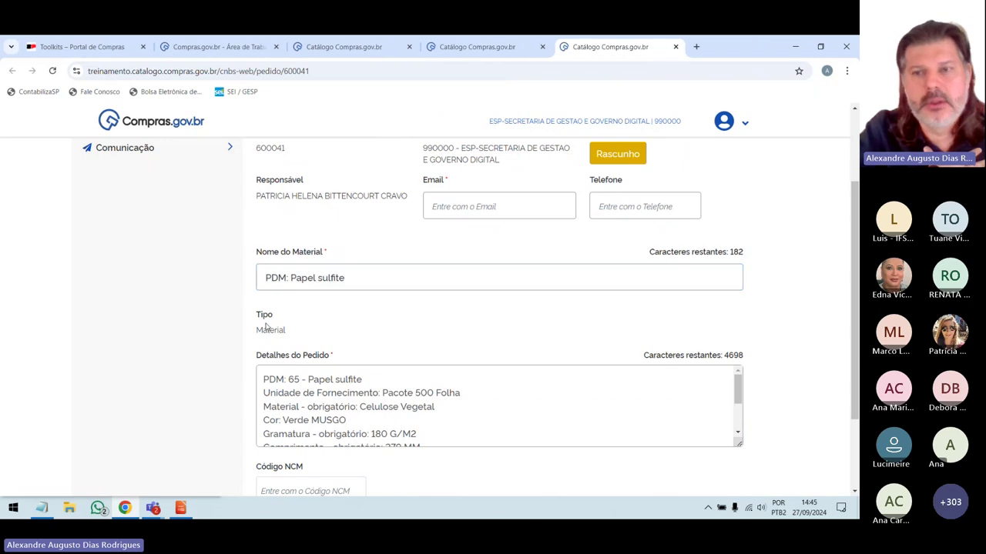
scroll(266, 327, "up", 1)
scroll(265, 327, "up", 1)
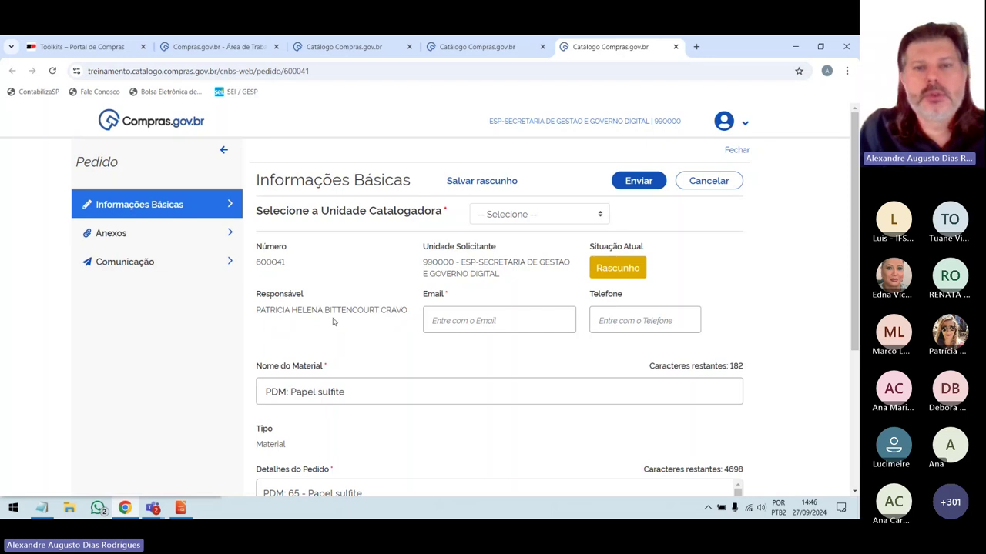
Enter the requester's contact e-mail address in the Email field of request 600041.
left_click(462, 320)
type("TESTE")
key("BackSpace")
key("BackSpace")
key("BackSpace")
key("BackSpace")
key("BackSpace")
type("tes")
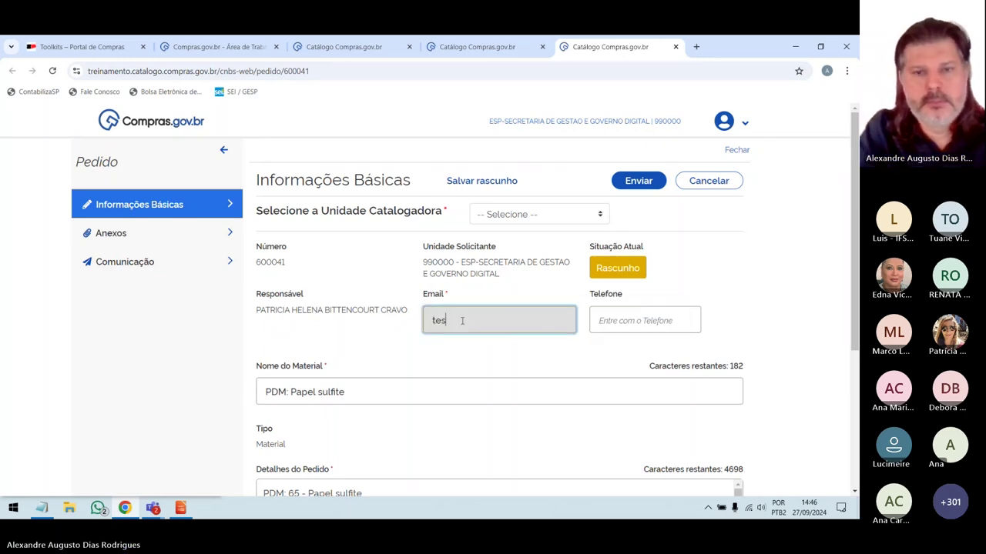
type("te@teste.com")
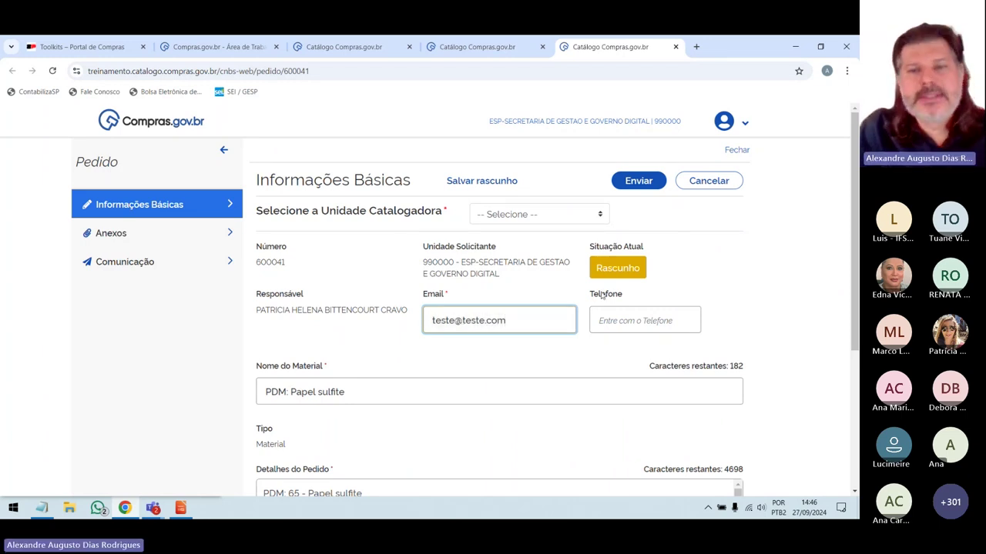
scroll(502, 465, "down", 2)
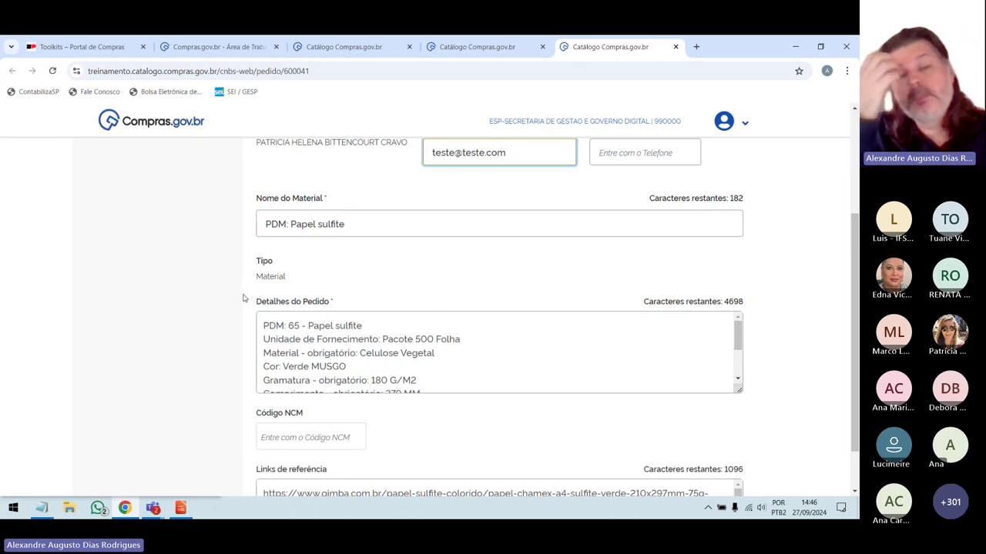
scroll(228, 316, "up", 3)
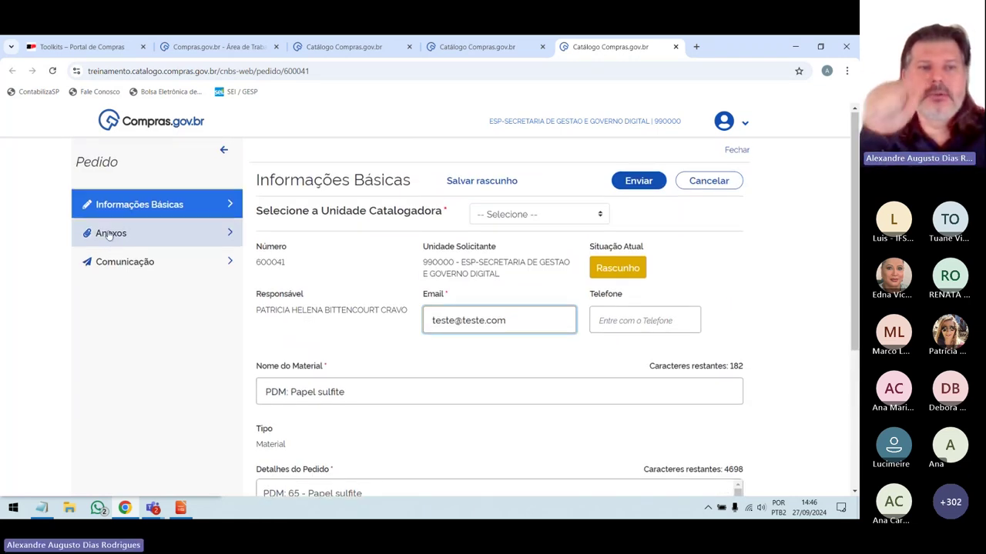
left_click(108, 233)
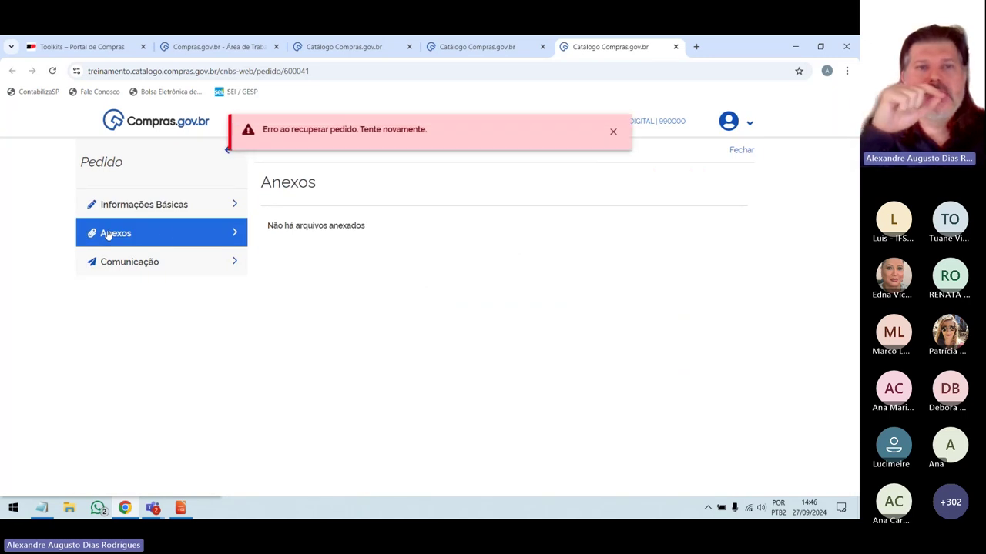
left_click(613, 132)
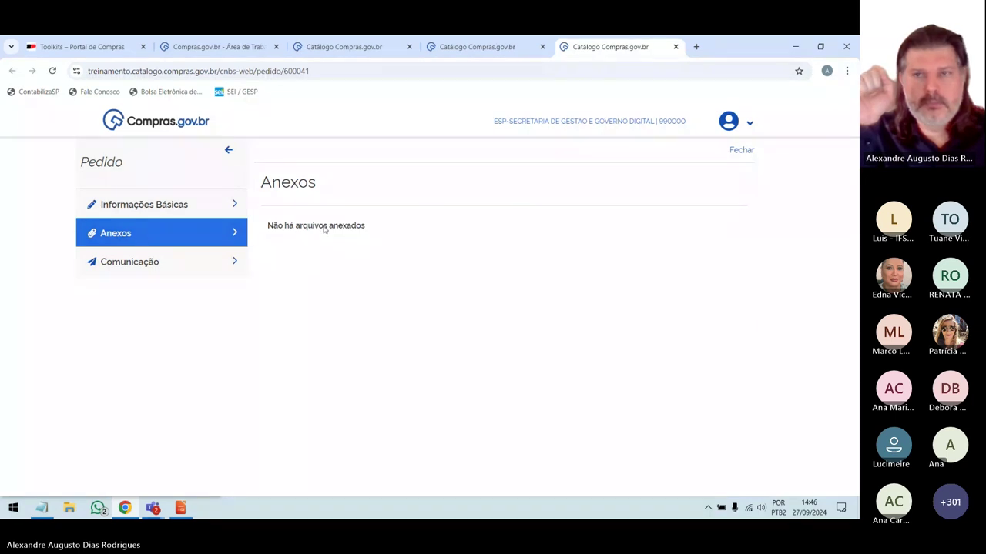
left_click(150, 212)
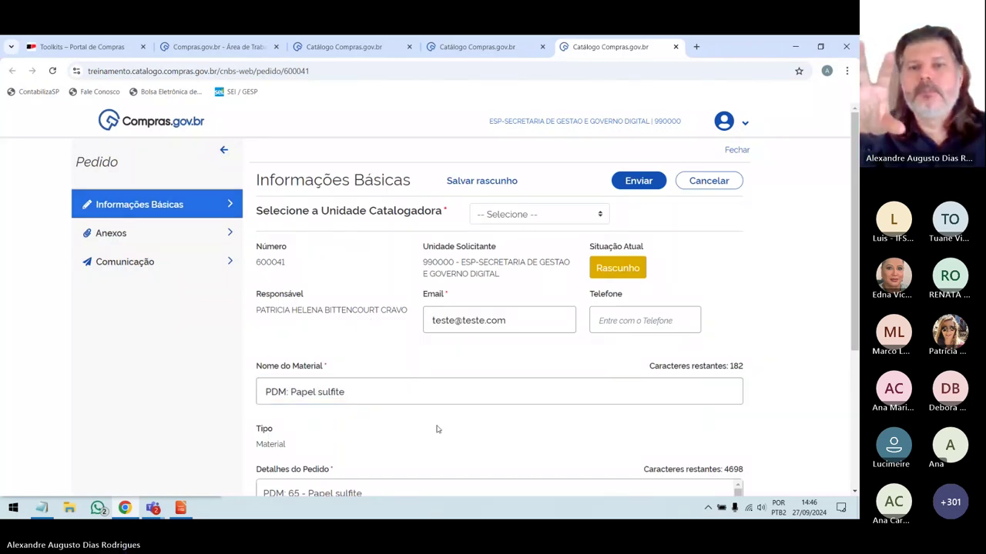
scroll(405, 369, "down", 2)
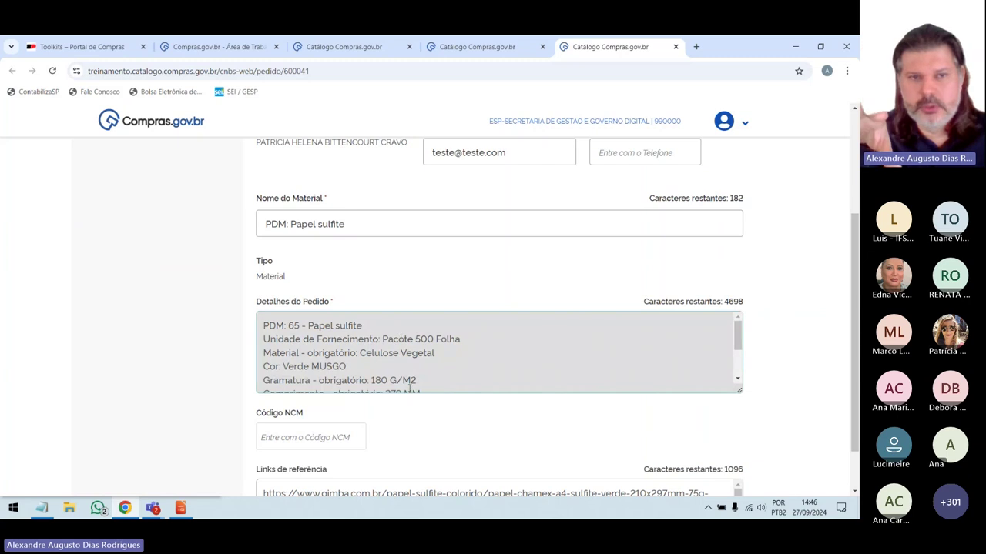
scroll(409, 391, "up", 2)
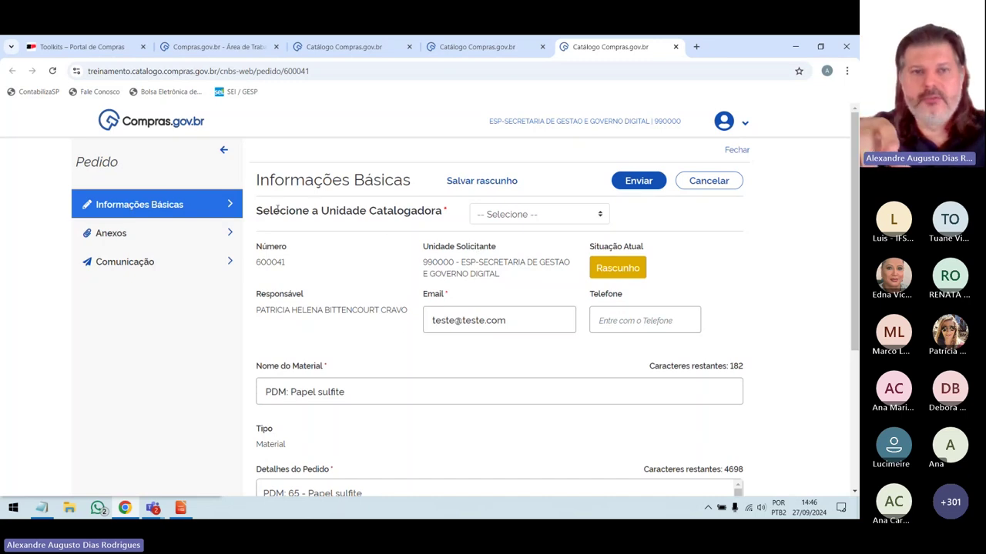
left_click_drag(273, 210, 394, 210)
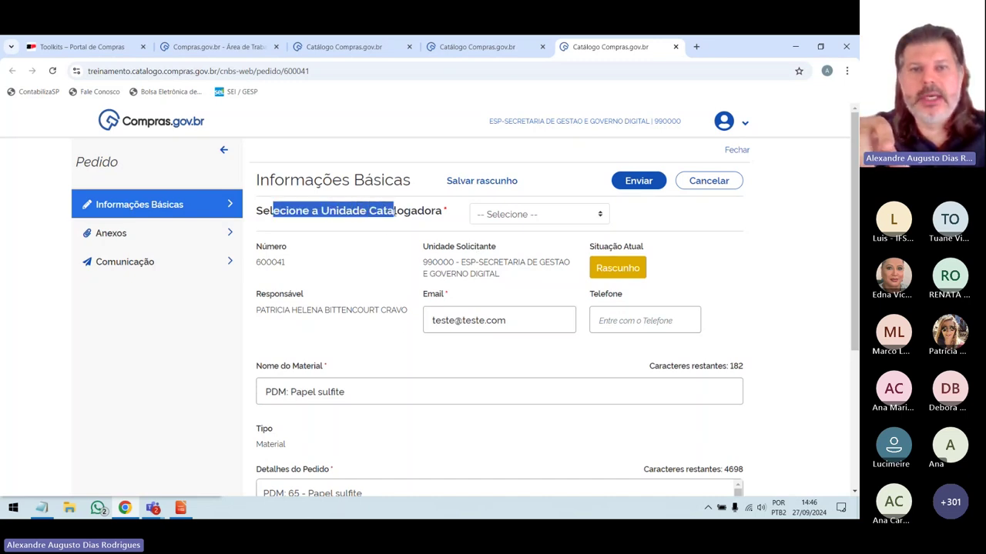
Choose Governo do Estado de São Paulo as the Unidade Catalogadora and review the Papel sulfite form.
left_click(402, 215)
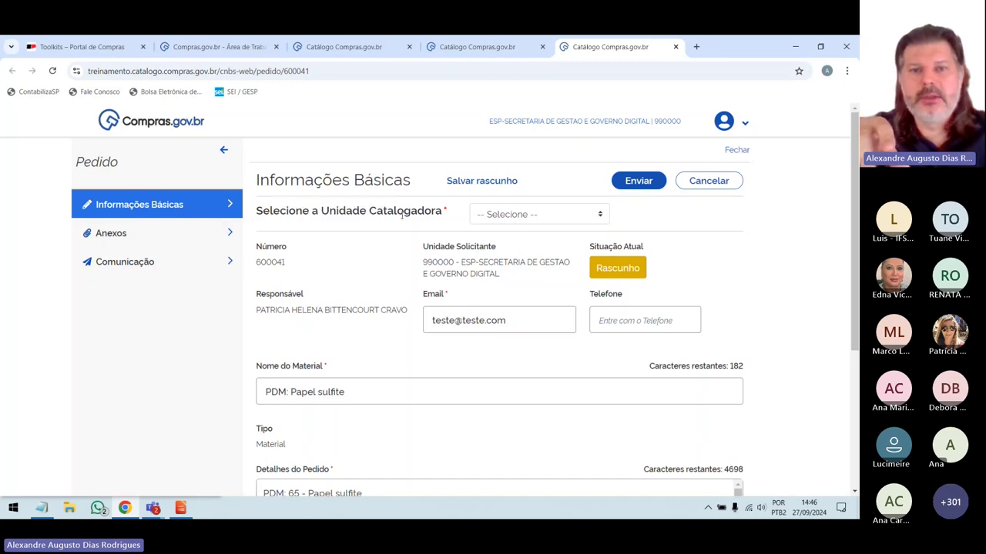
left_click(600, 216)
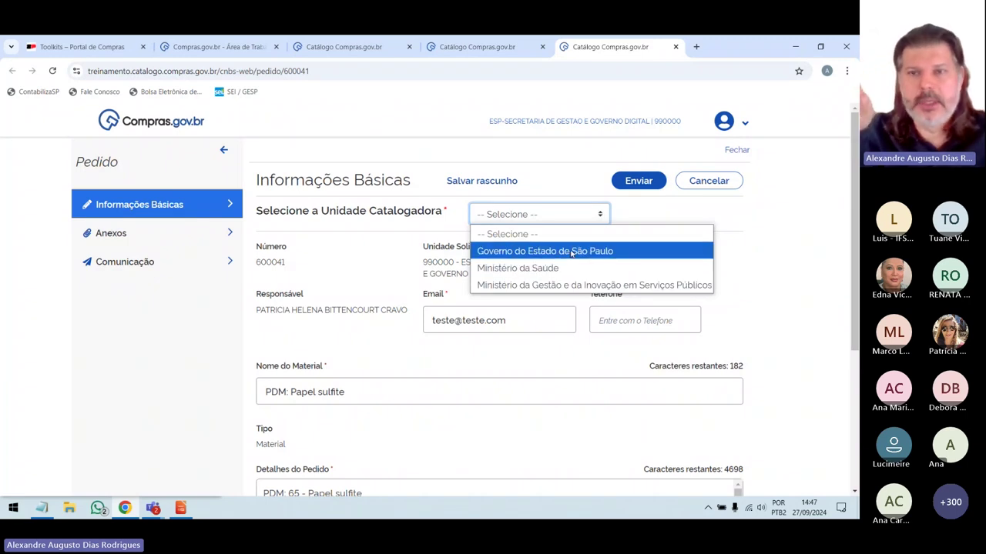
left_click(572, 251)
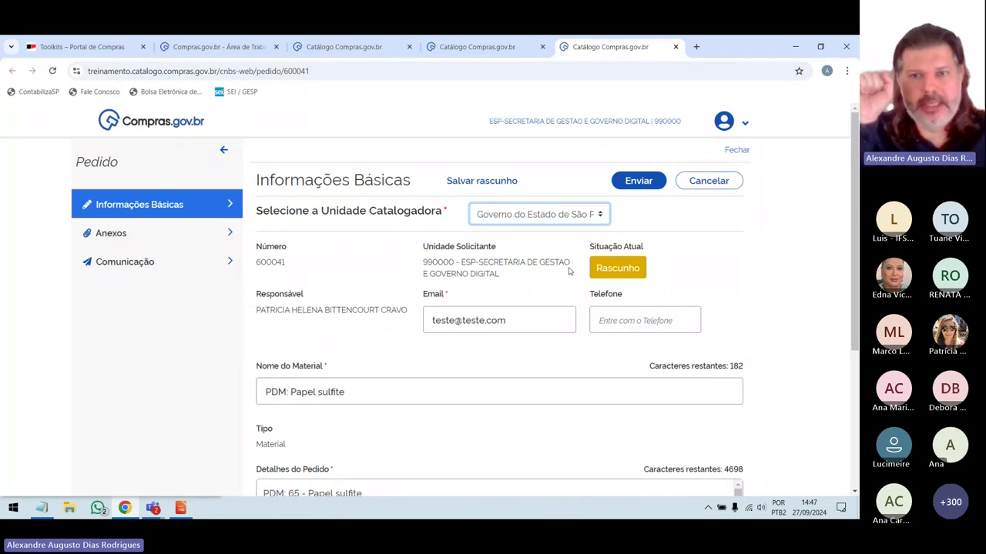
left_click(462, 181)
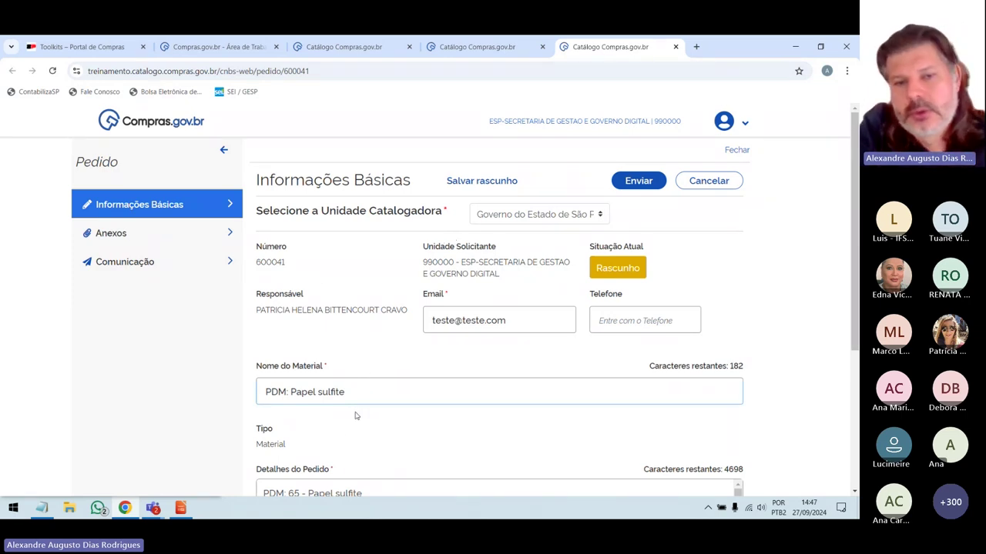
scroll(339, 434, "down", 3)
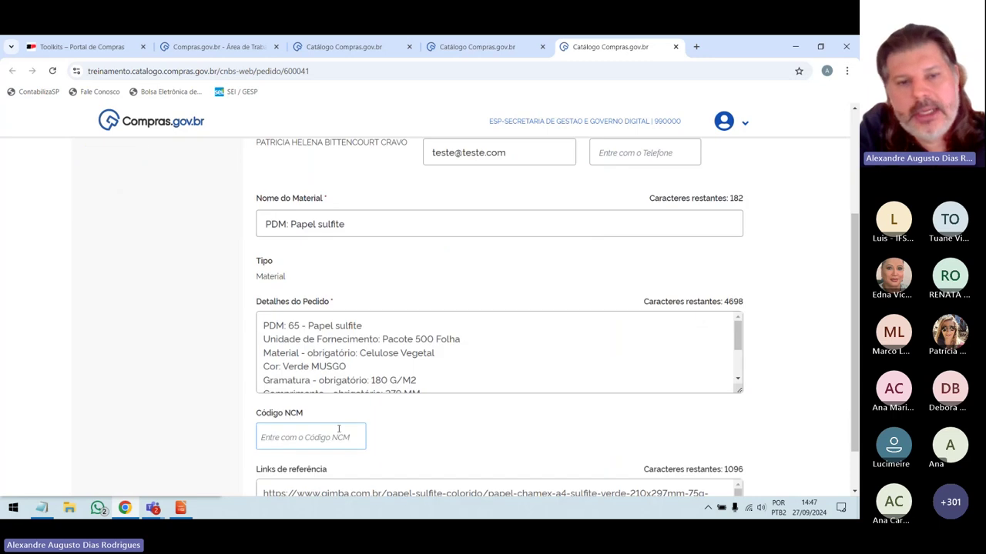
scroll(233, 328, "down", 1)
scroll(235, 338, "up", 3)
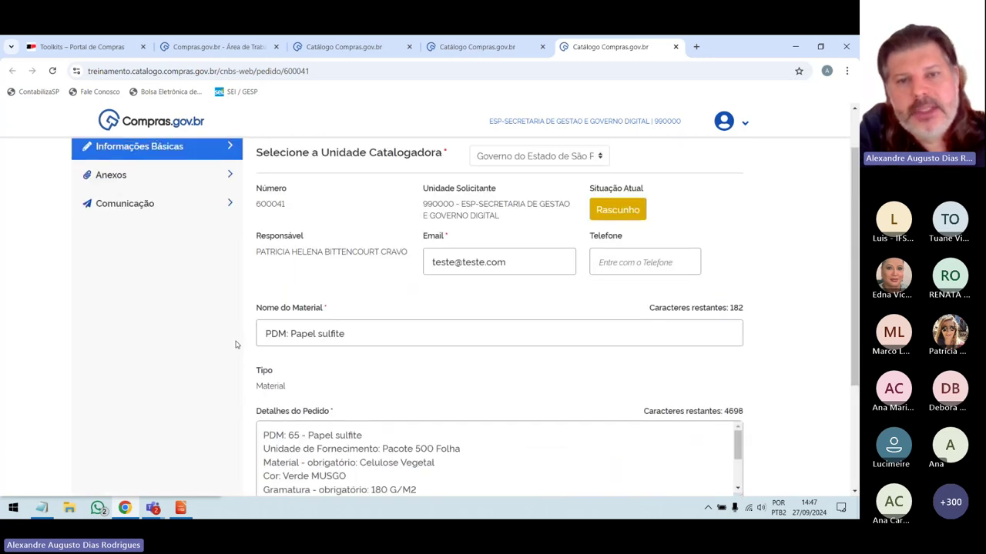
scroll(237, 345, "up", 1)
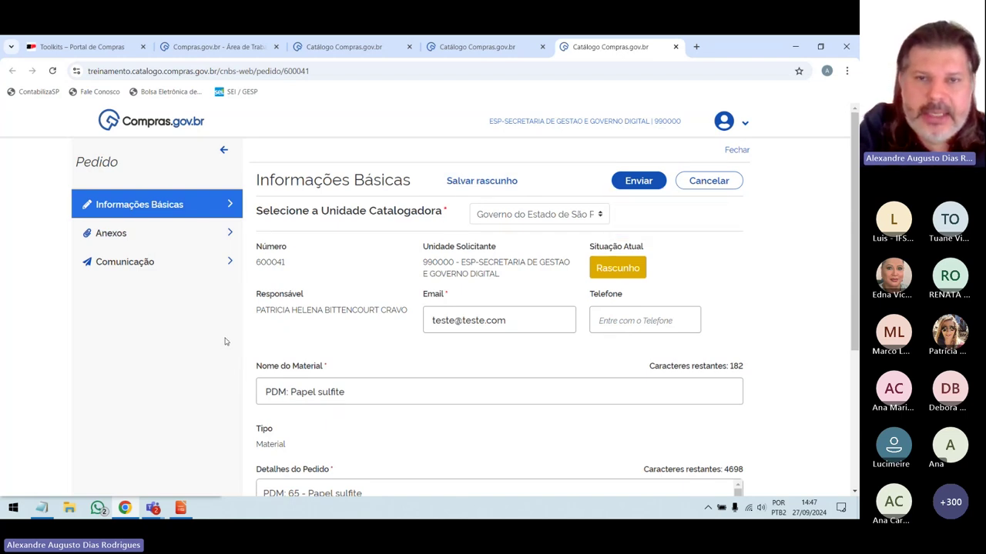
Glance at the Pedidos list, return to order 600041, and open its Anexos section.
left_click(343, 46)
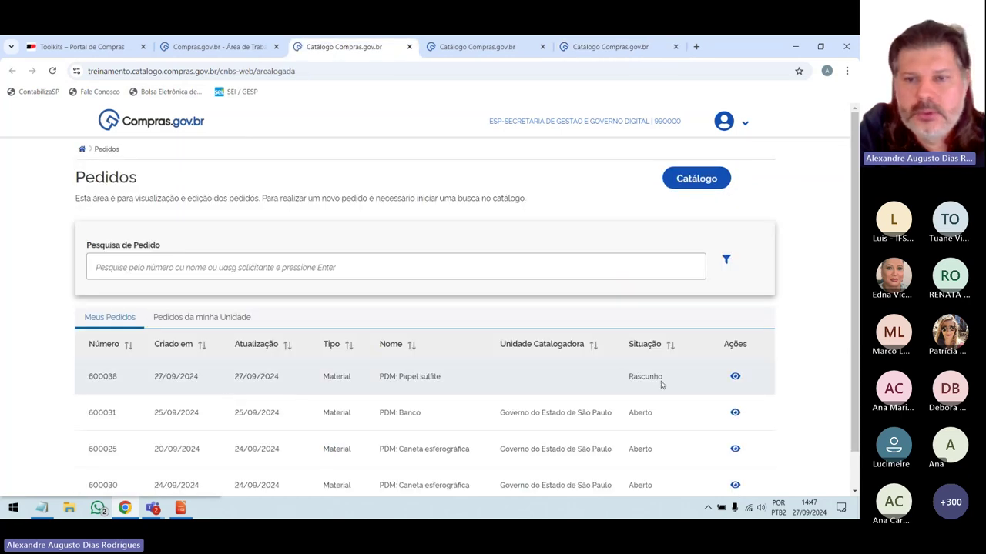
left_click(591, 49)
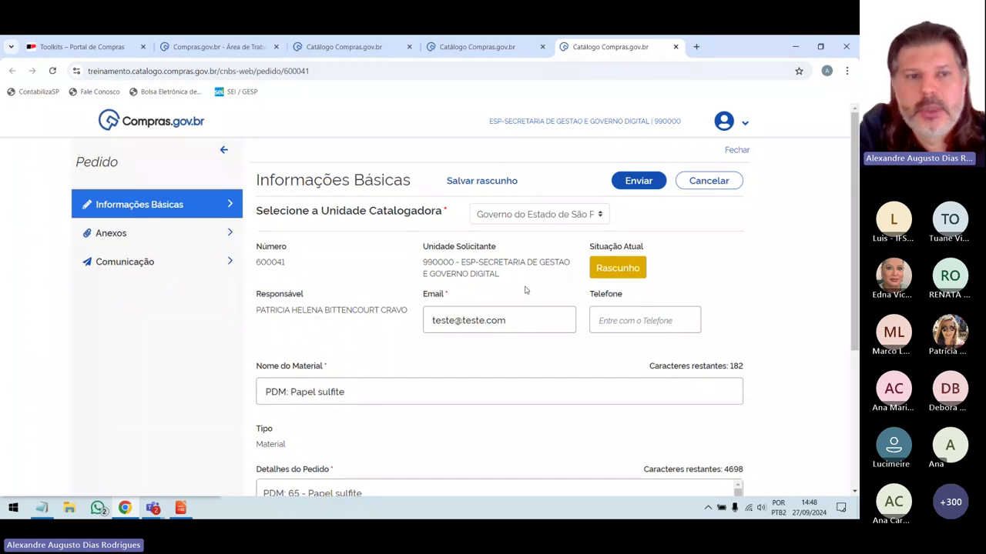
left_click(105, 236)
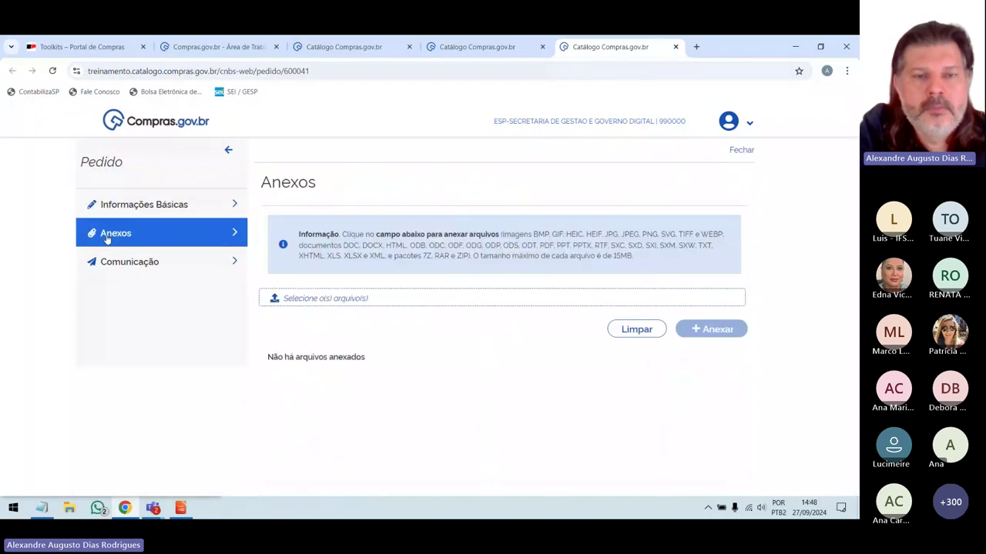
left_click(135, 207)
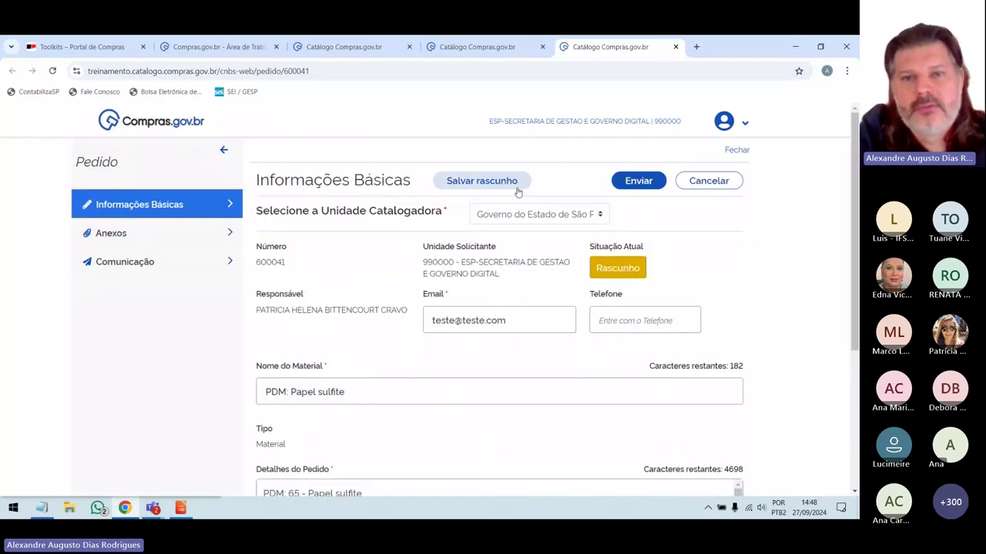
left_click(116, 237)
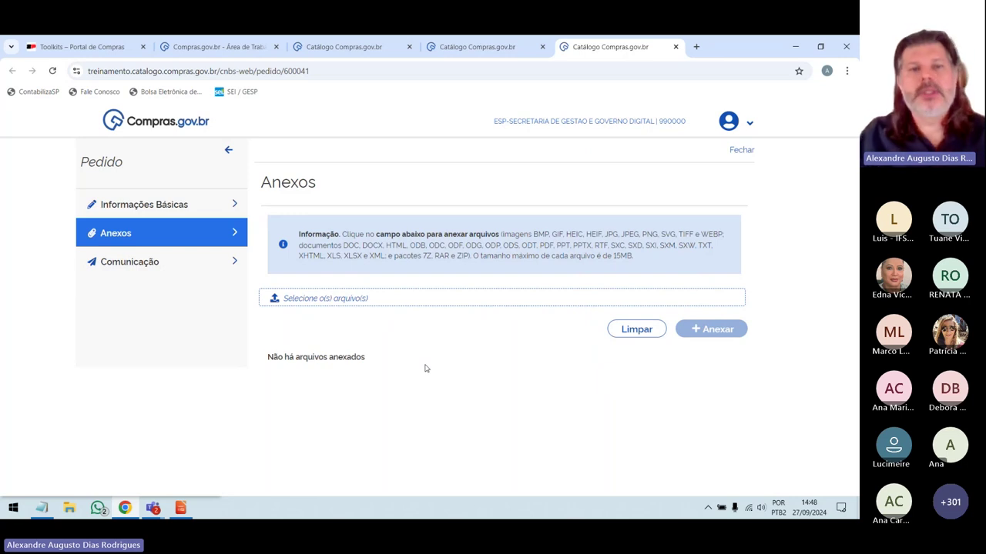
Pick Tutorial Catalogação de Itens Compras Gov.pdf from Downloads and upload it with Anexar.
left_click(279, 300)
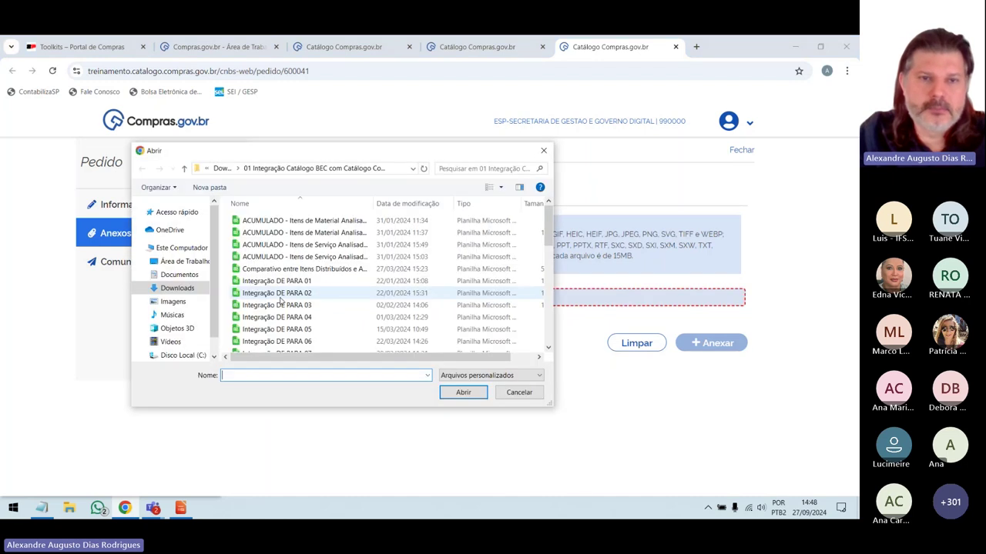
left_click(222, 167)
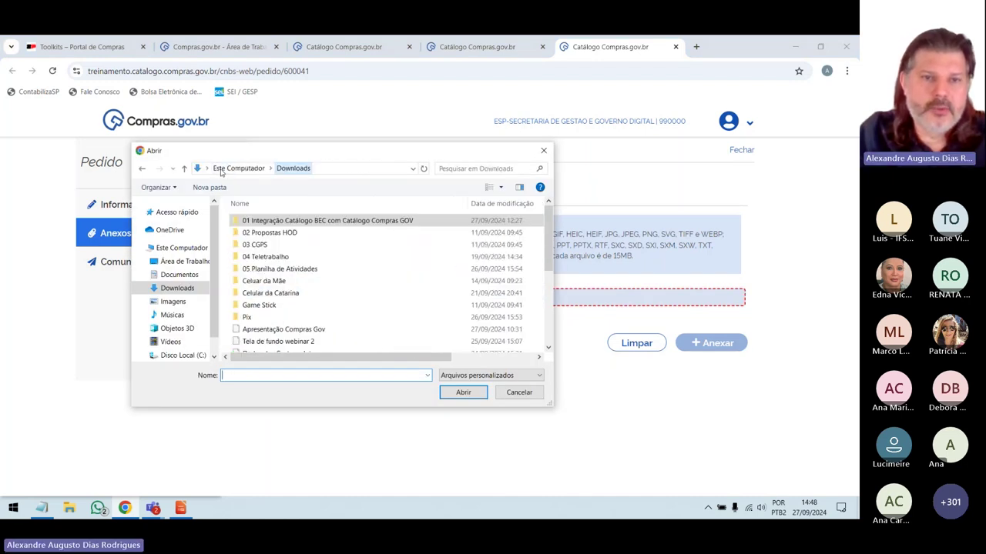
scroll(256, 242, "down", 5)
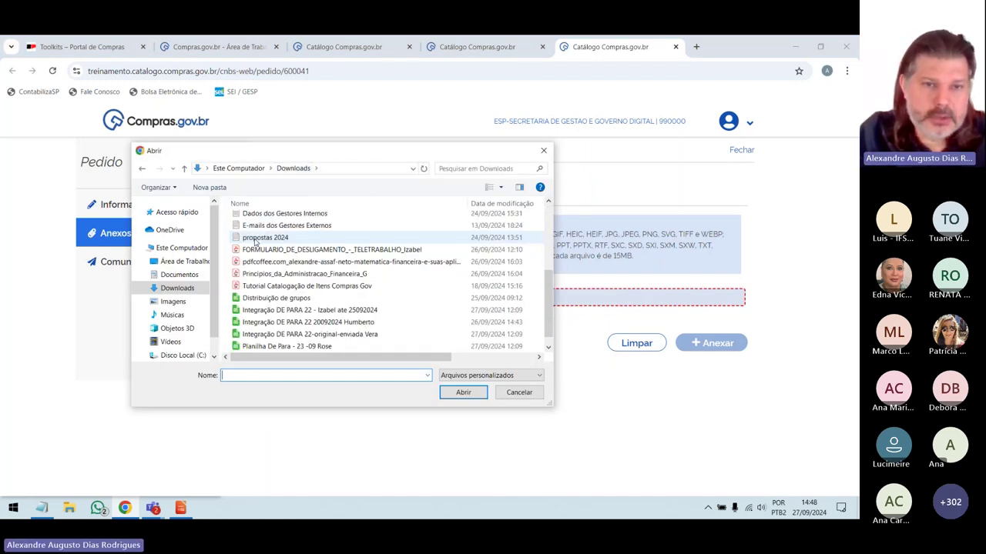
left_click(266, 286)
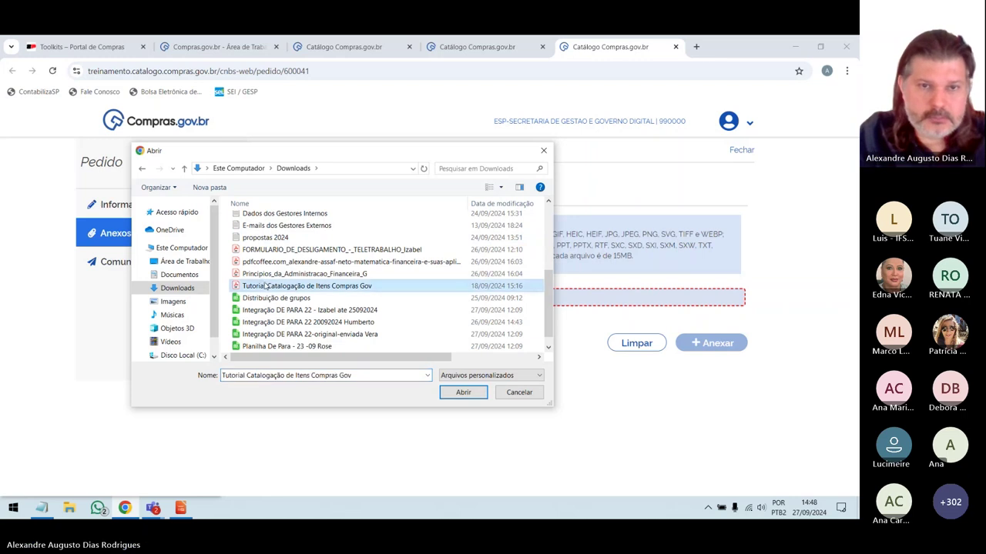
left_click(463, 393)
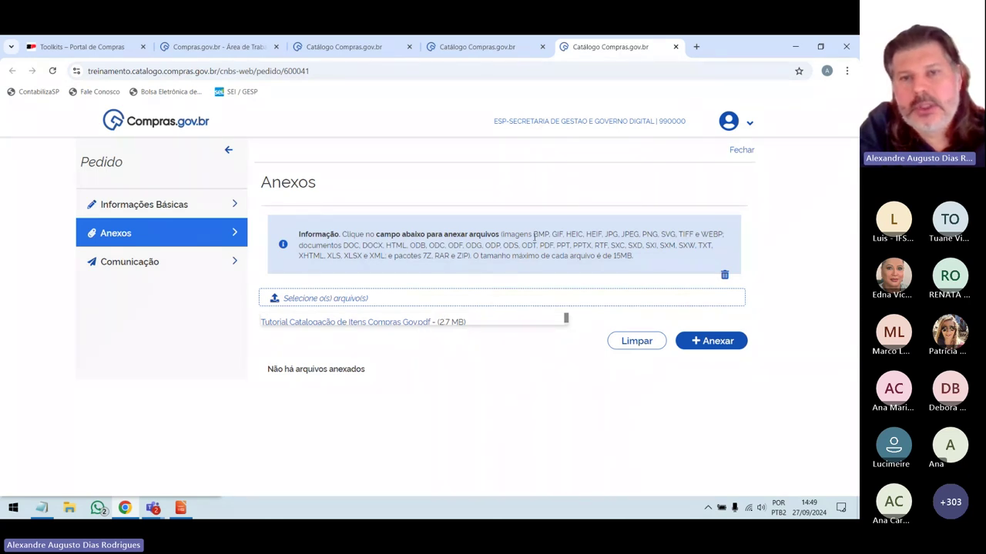
left_click_drag(535, 237, 693, 258)
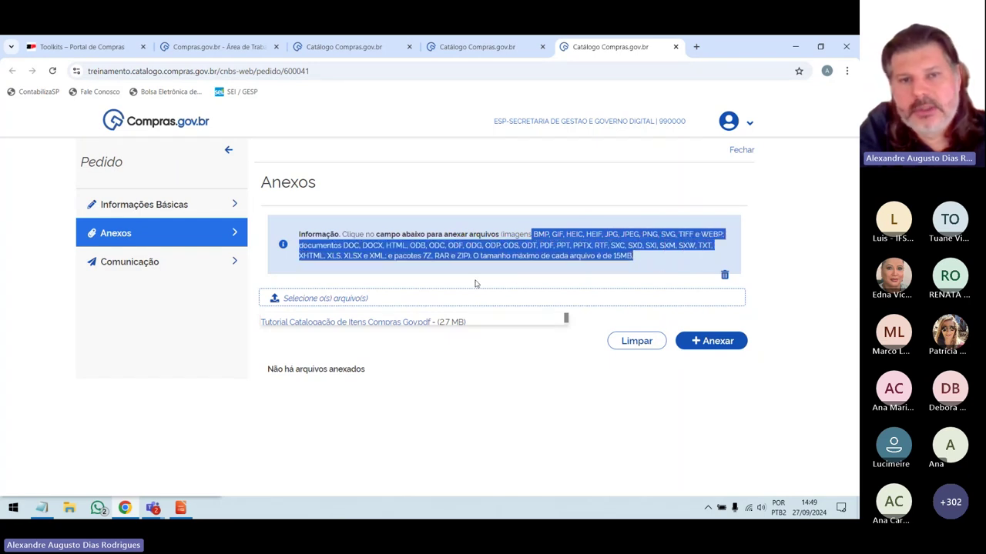
left_click(512, 285)
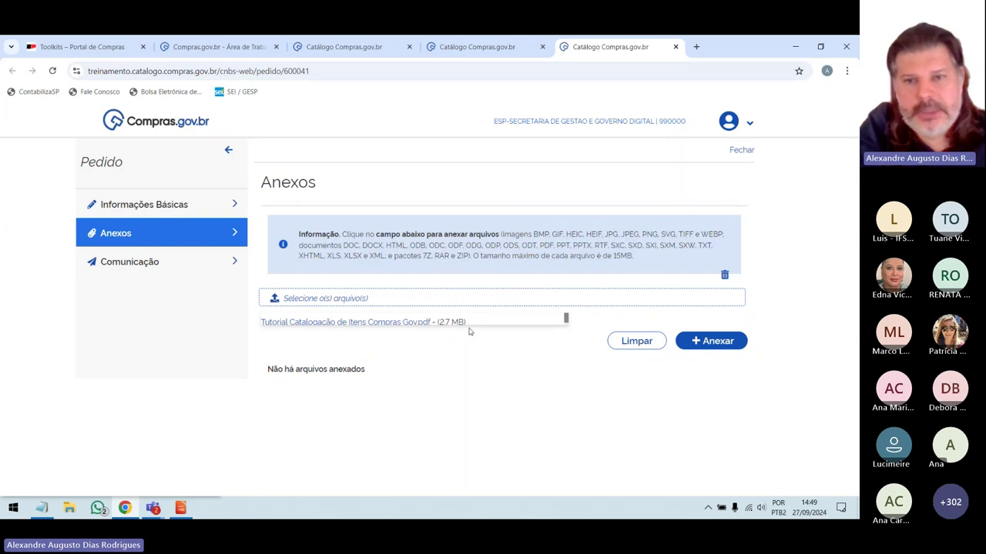
left_click(702, 341)
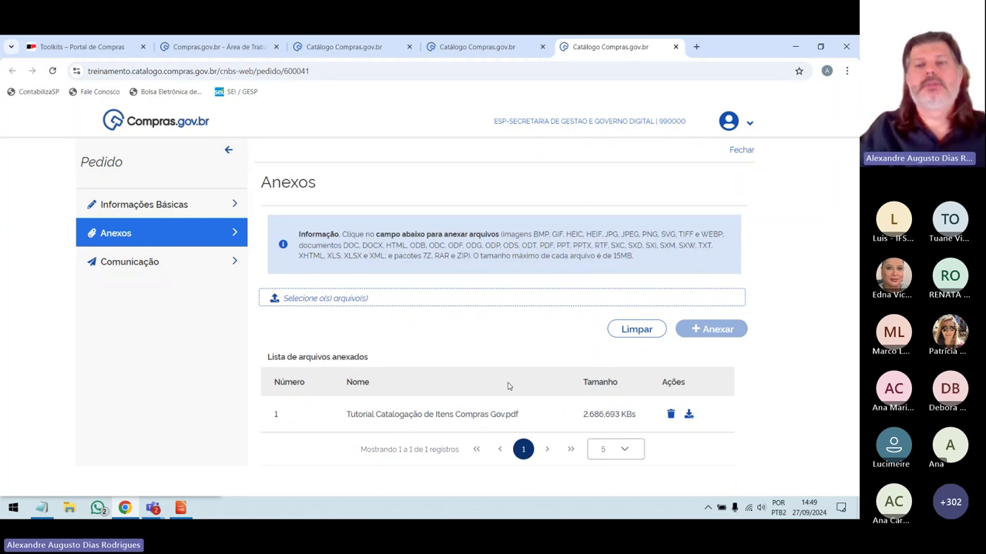
Open the file picker for another attachment, then cancel without choosing a file.
left_click(313, 301)
scroll(300, 287, "down", 3)
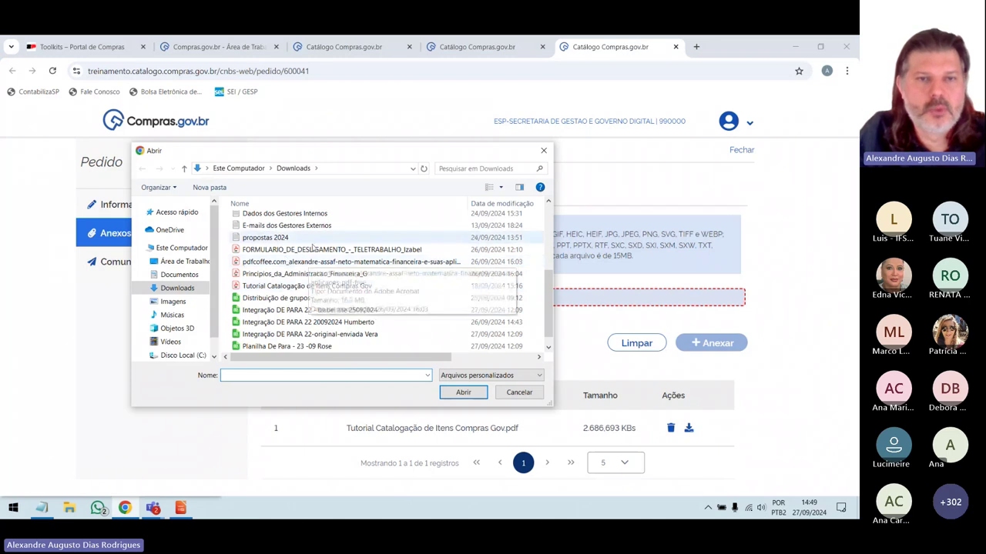
scroll(307, 263, "down", 1)
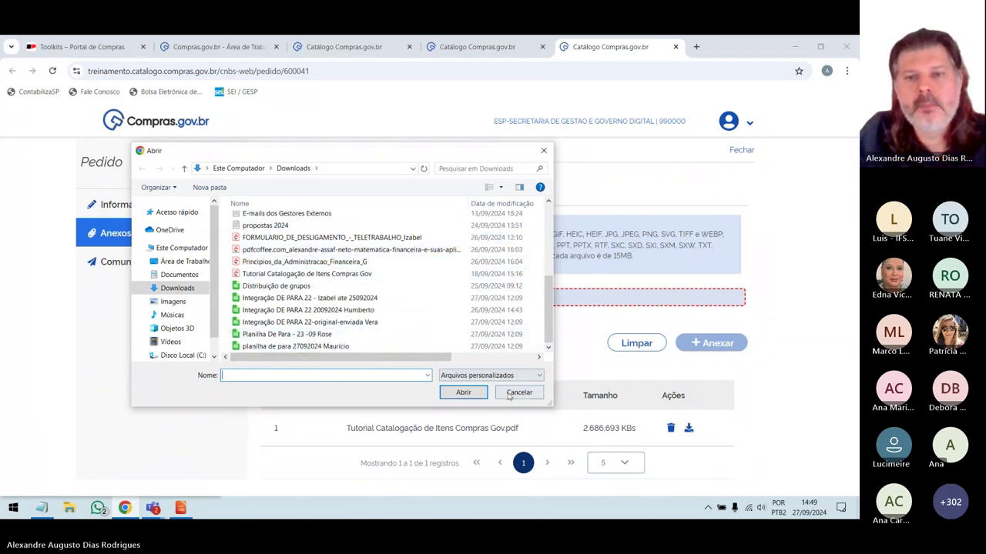
left_click(518, 393)
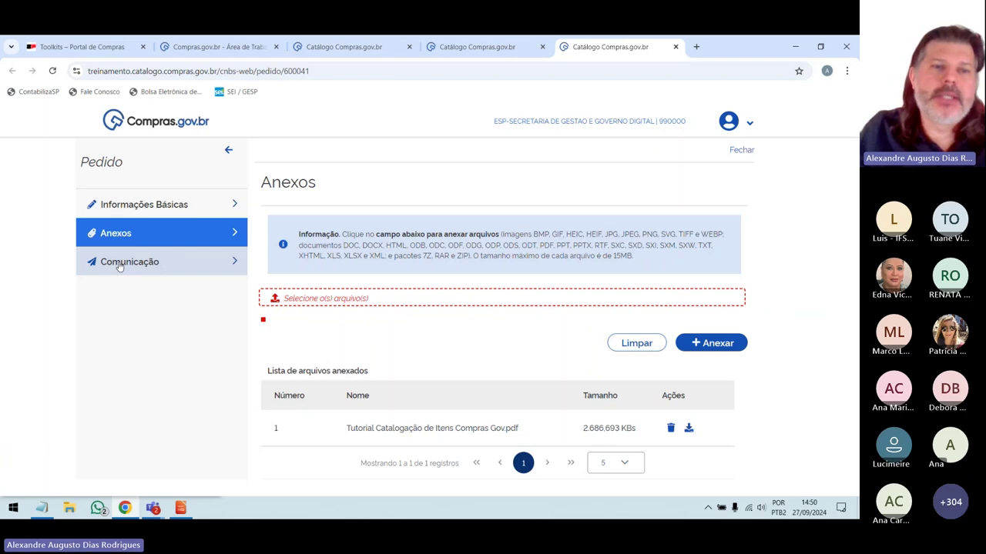
Send a Comunicação message: 'Cadastro solicitado pois não foi encontrado o tom de verde…' for historic restoration.
left_click(120, 265)
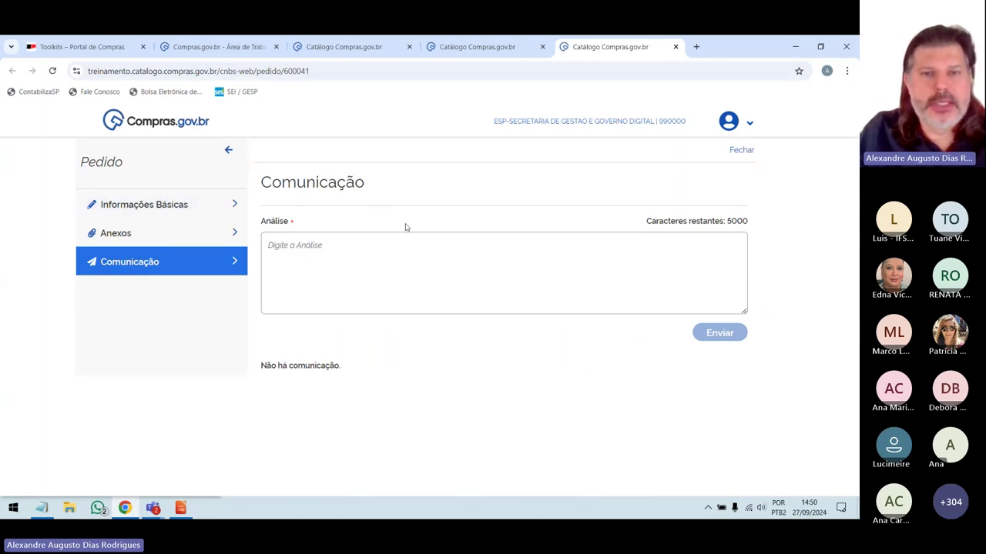
left_click(308, 248)
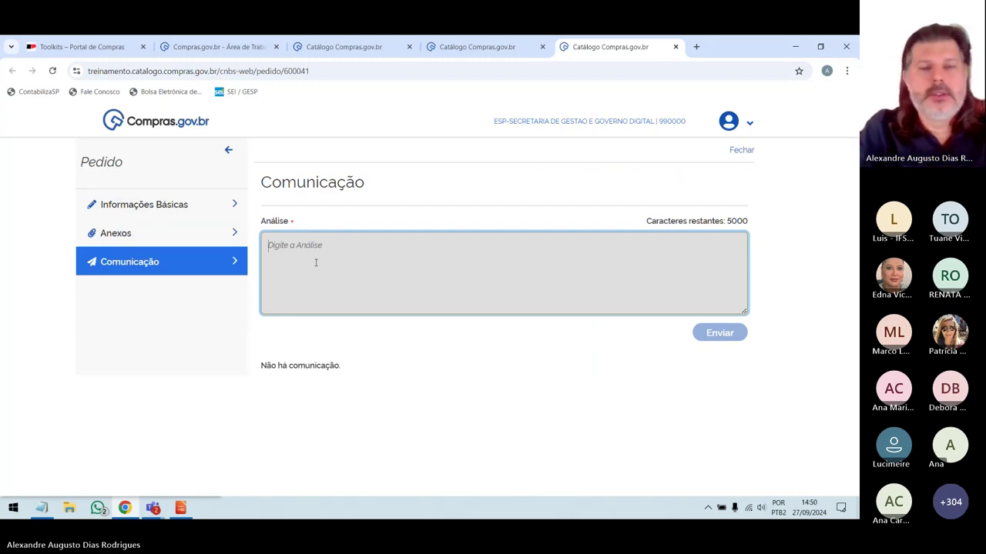
type("Cadastr")
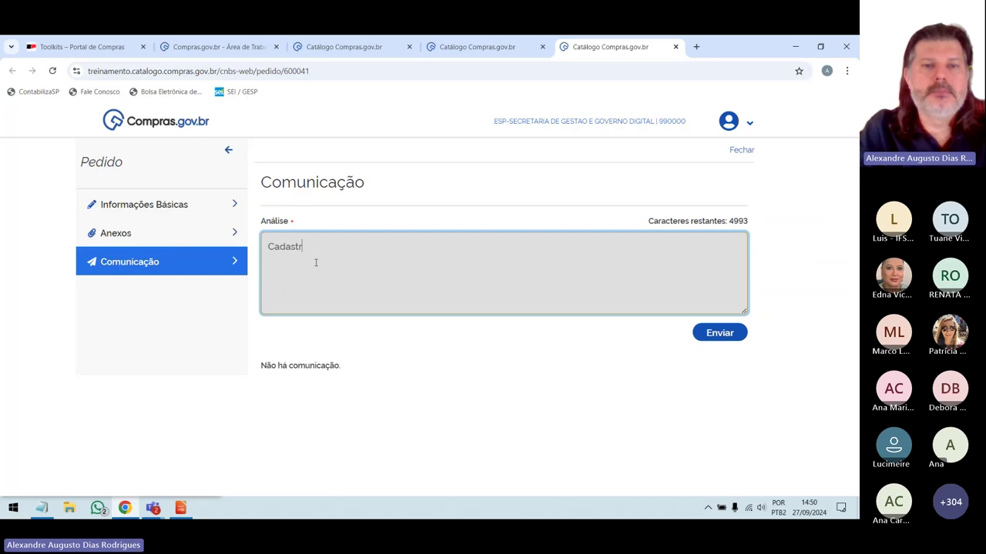
type("o solicitado po")
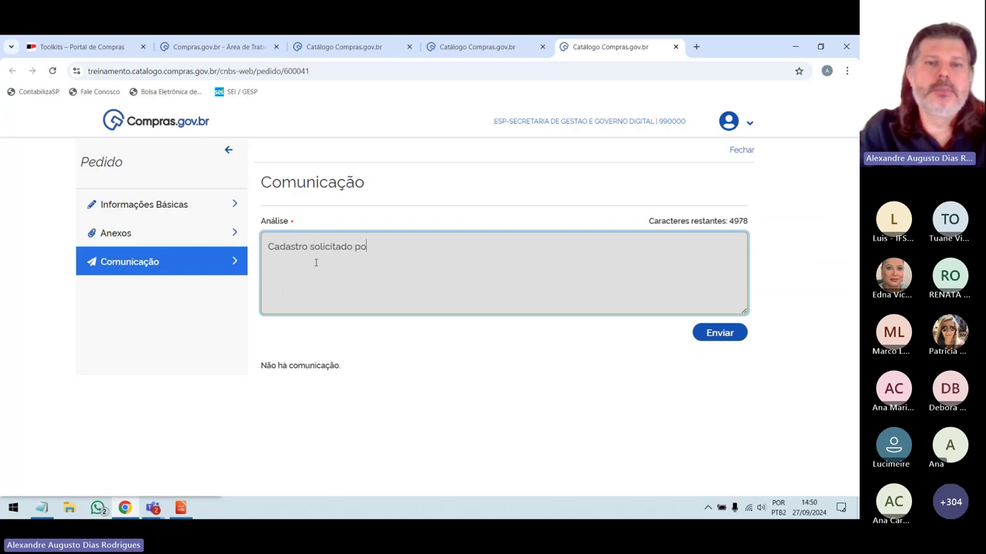
type("is não foi en")
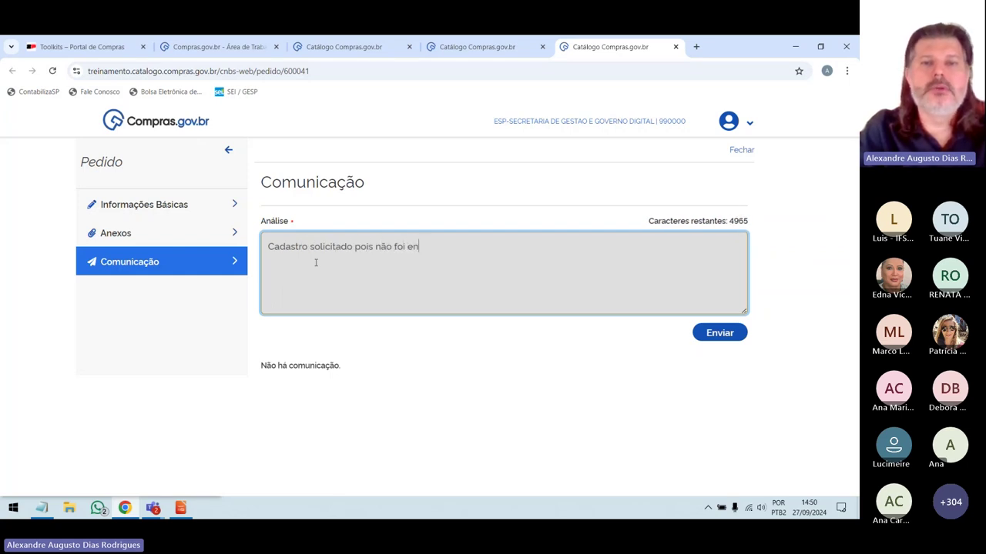
type("contrado o ")
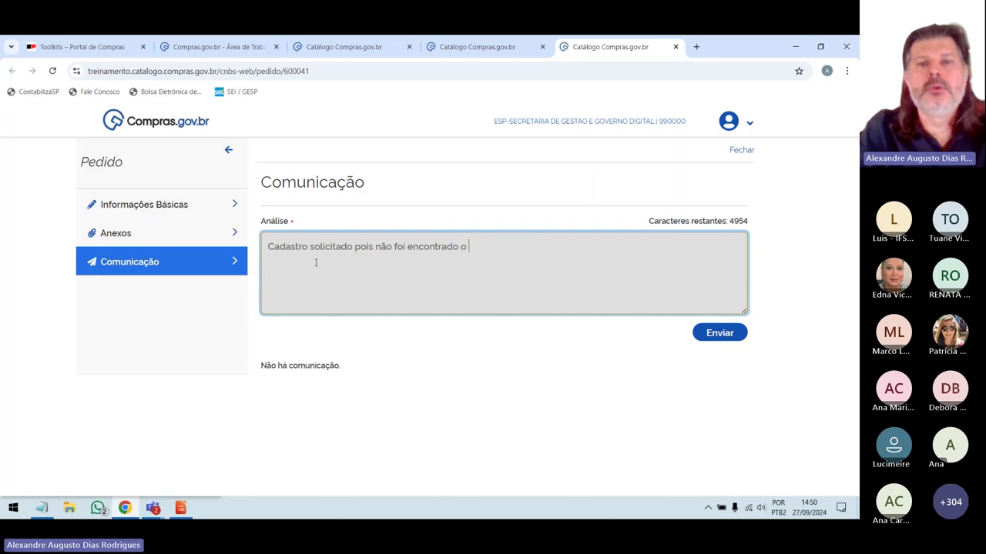
type("tom de verde que precisamos par")
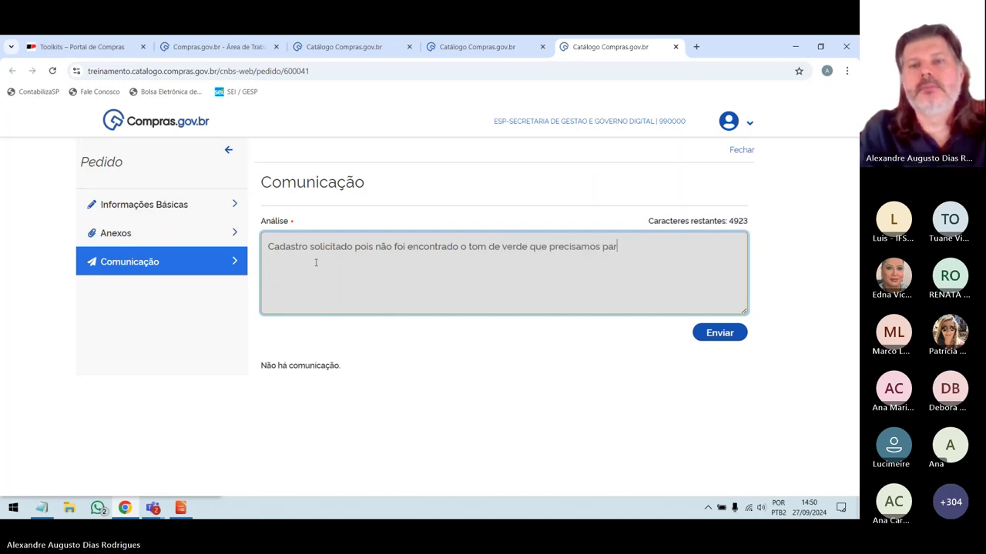
type("a utilizar ")
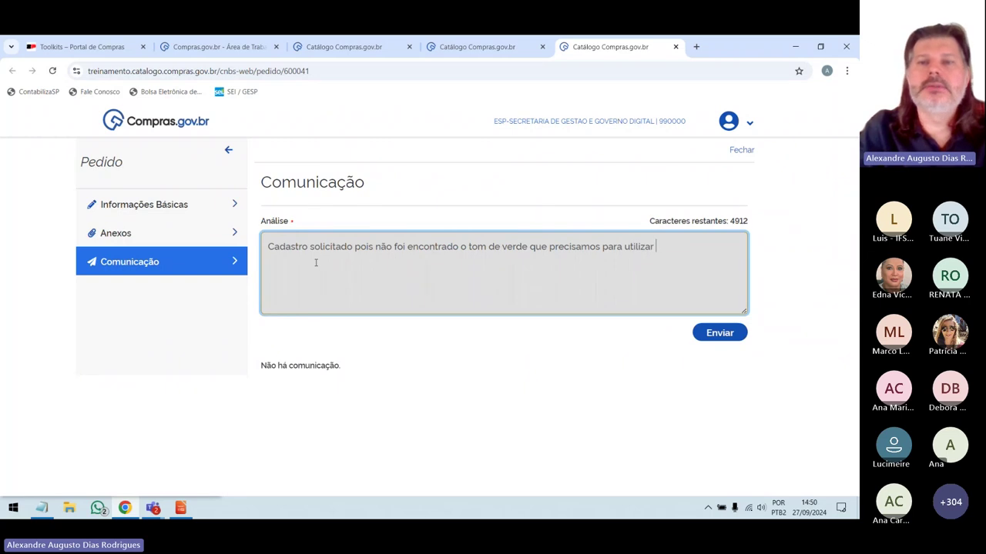
type("na restuuração ")
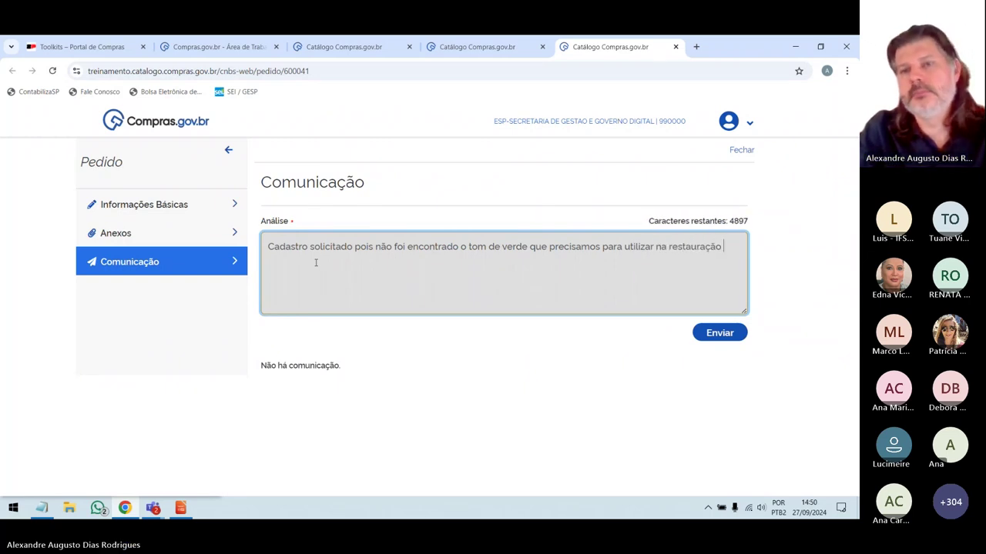
type("históric")
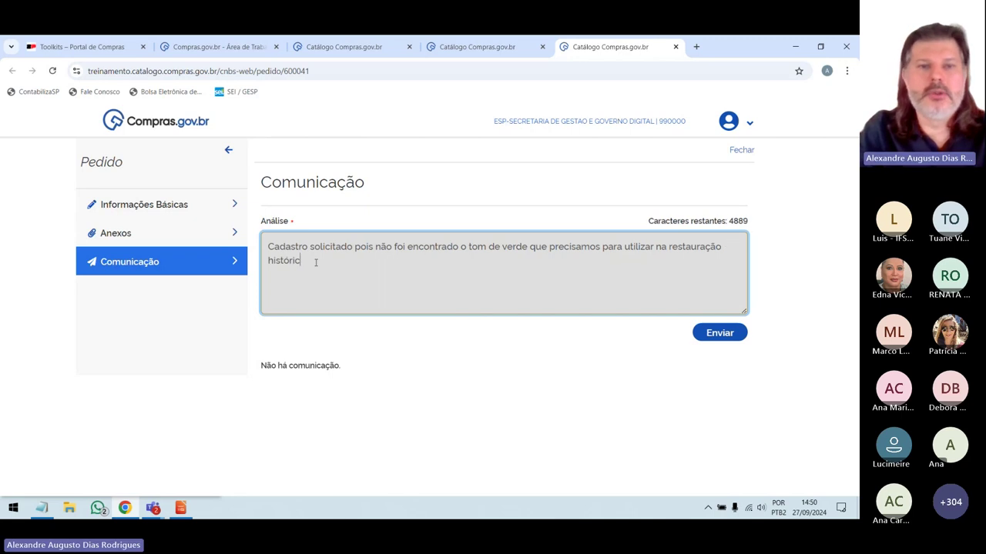
type("a do prédio.")
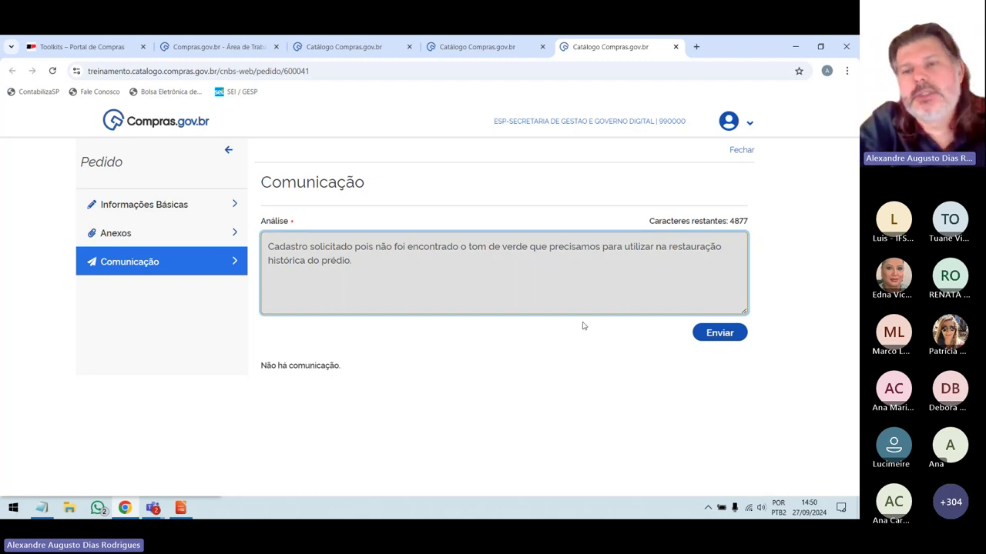
left_click(723, 334)
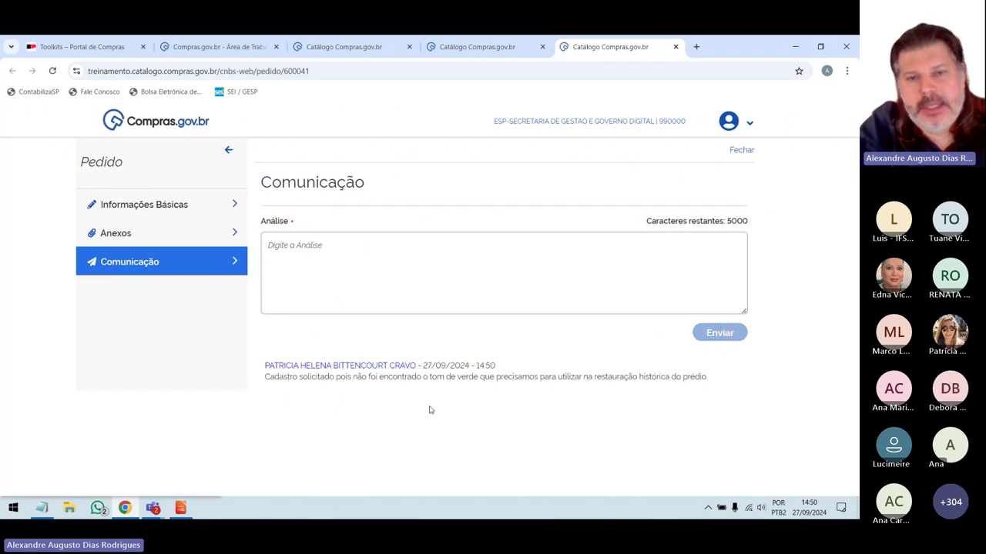
left_click(338, 282)
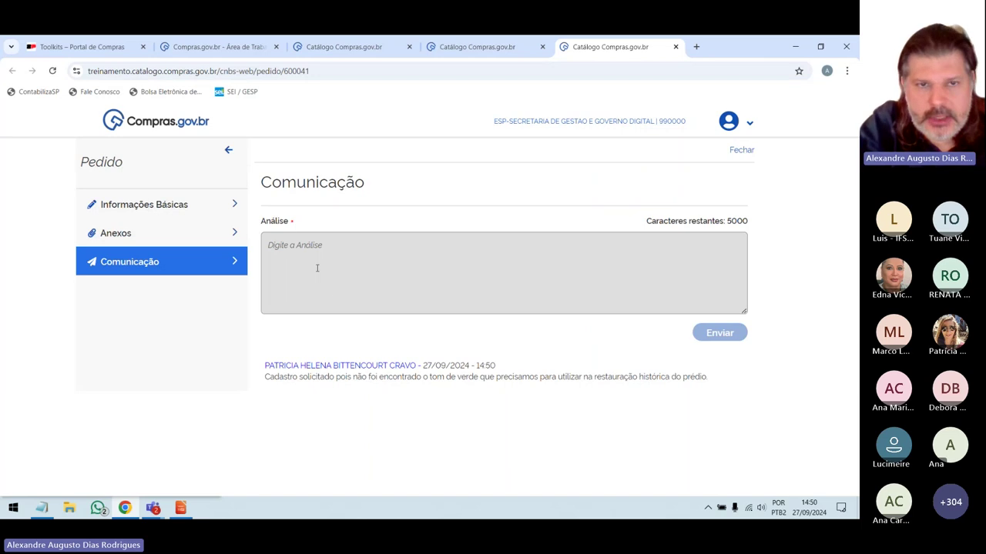
left_click(107, 233)
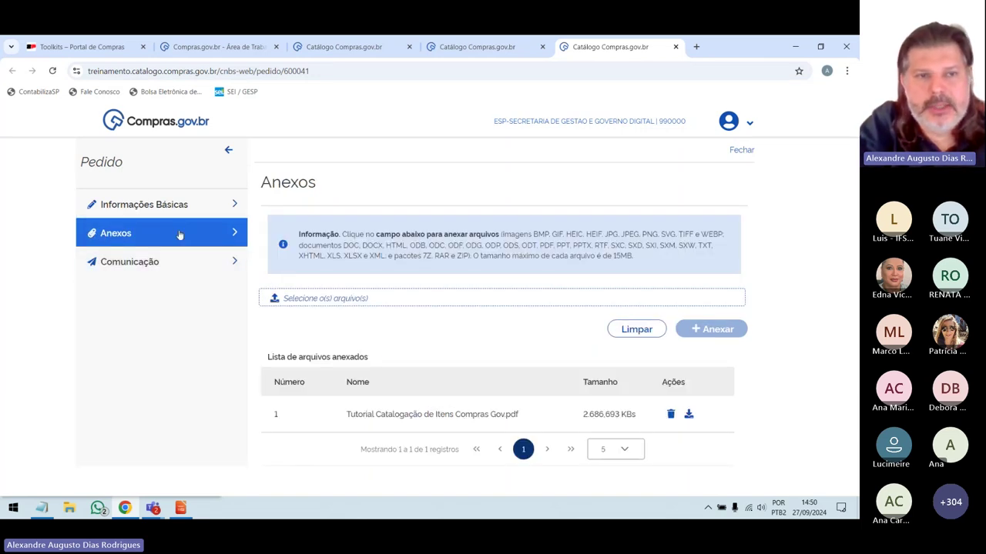
left_click(175, 207)
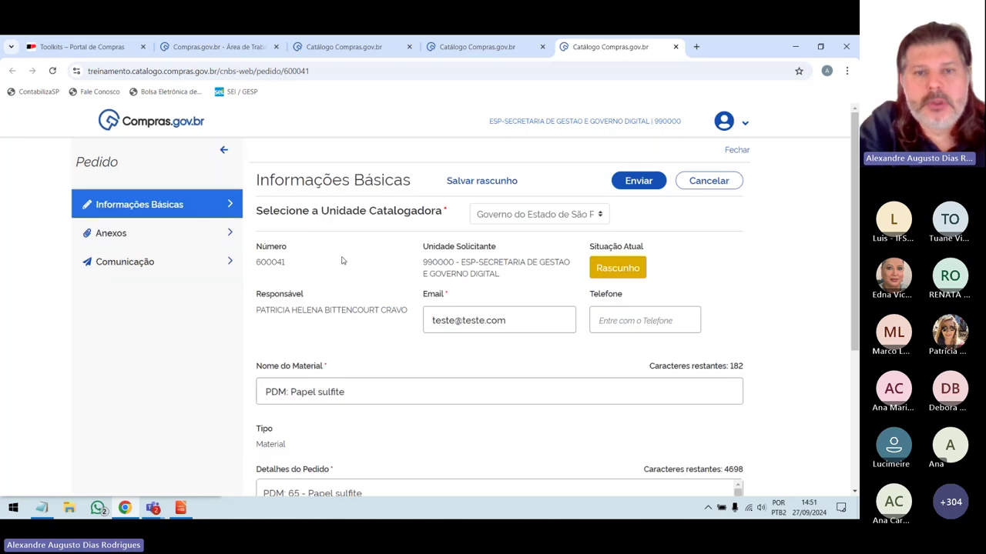
scroll(385, 389, "down", 2)
scroll(389, 387, "up", 1)
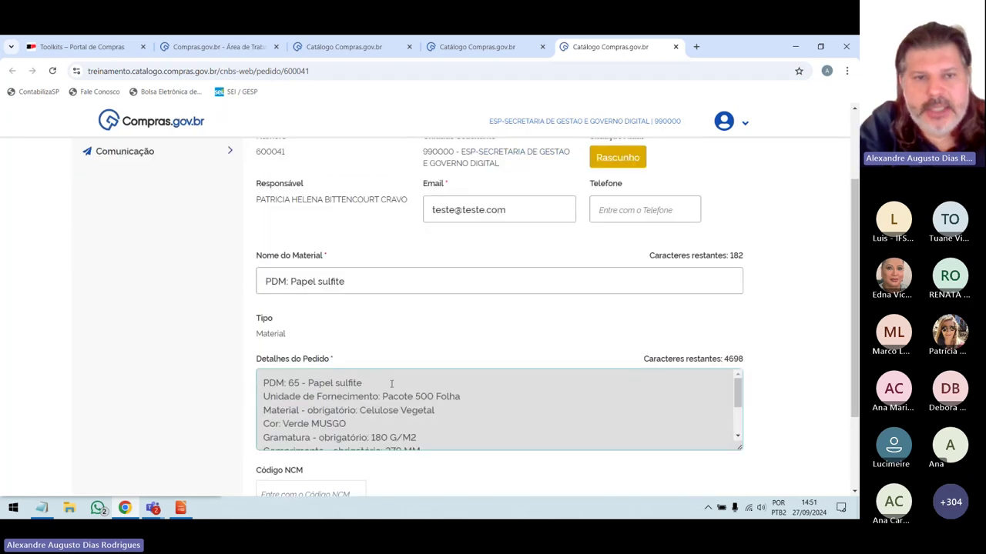
scroll(390, 387, "up", 1)
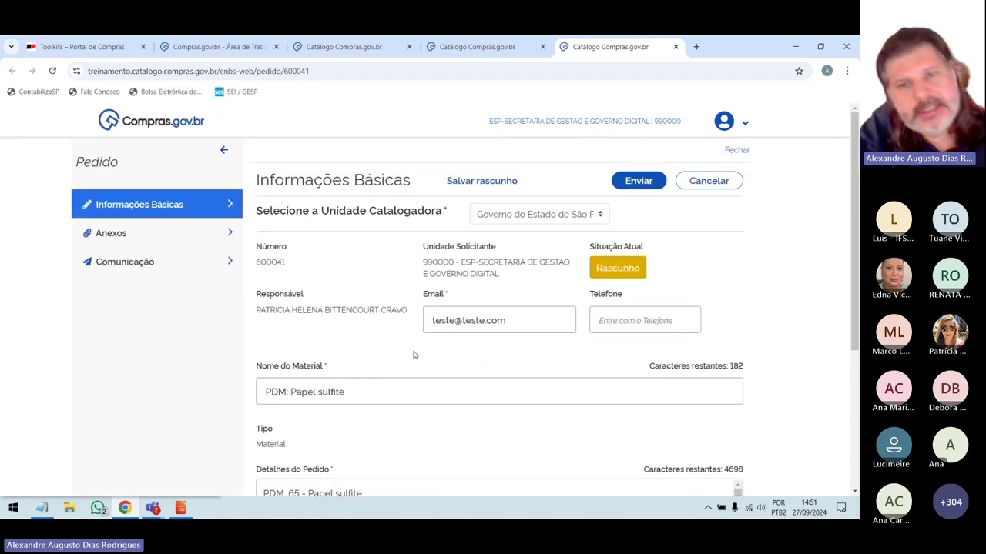
scroll(413, 355, "down", 4)
scroll(414, 358, "down", 2)
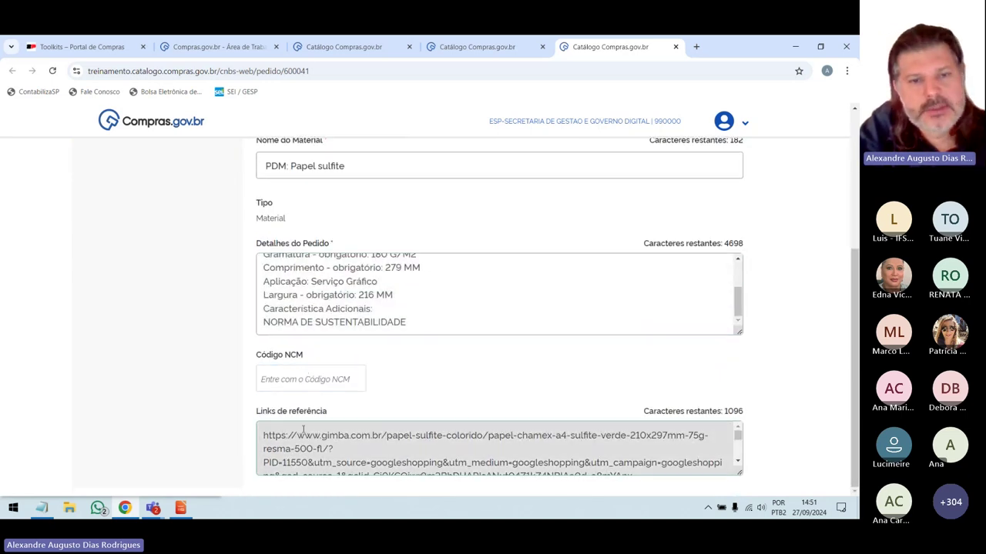
left_click(262, 376)
scroll(262, 375, "up", 3)
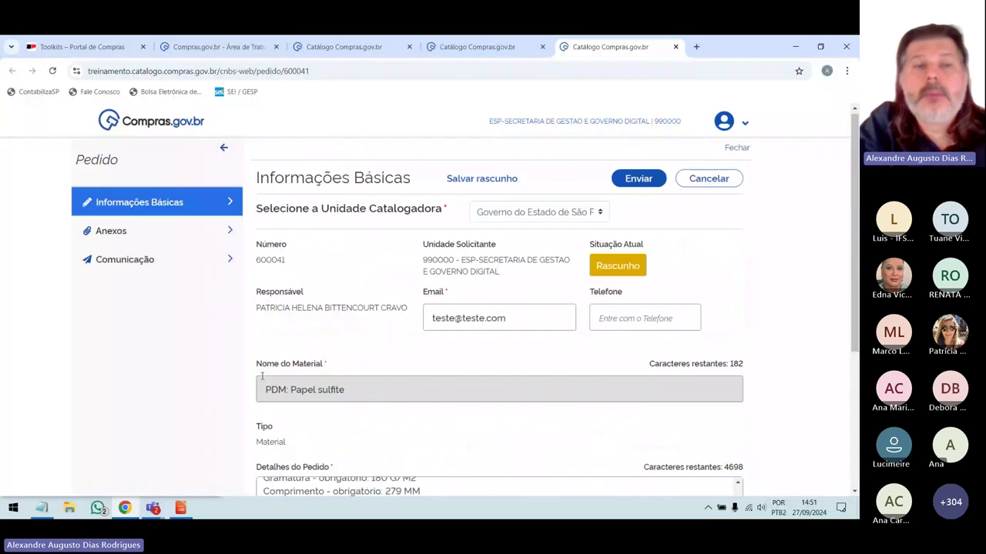
left_click(152, 263)
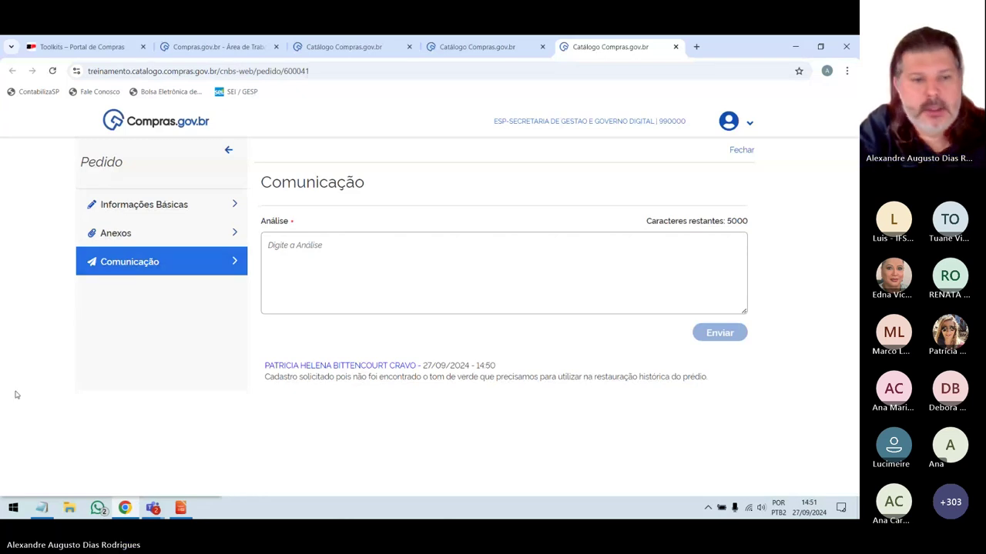
Check the Teams meeting window, then switch back to Chrome on request 600041's Comunicação page.
left_click(150, 510)
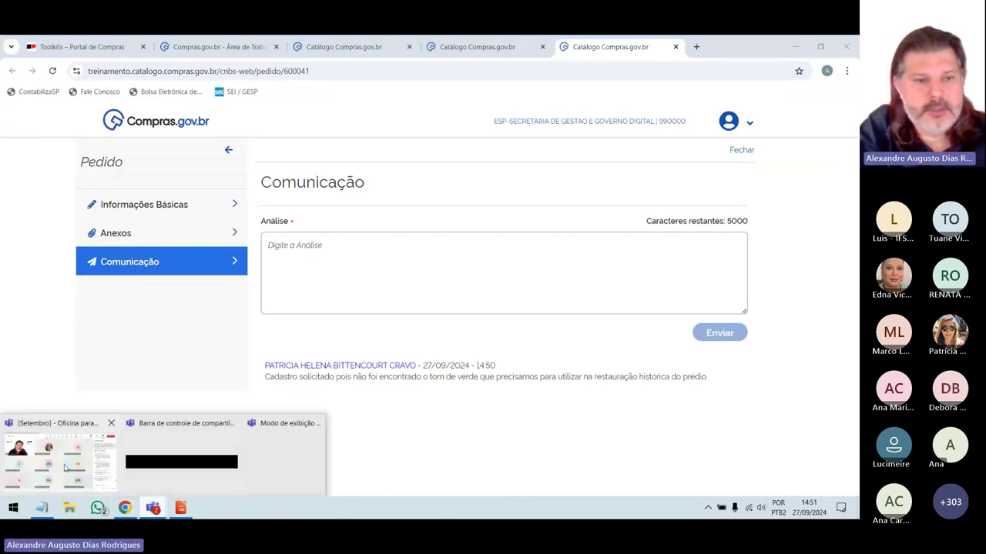
left_click(66, 467)
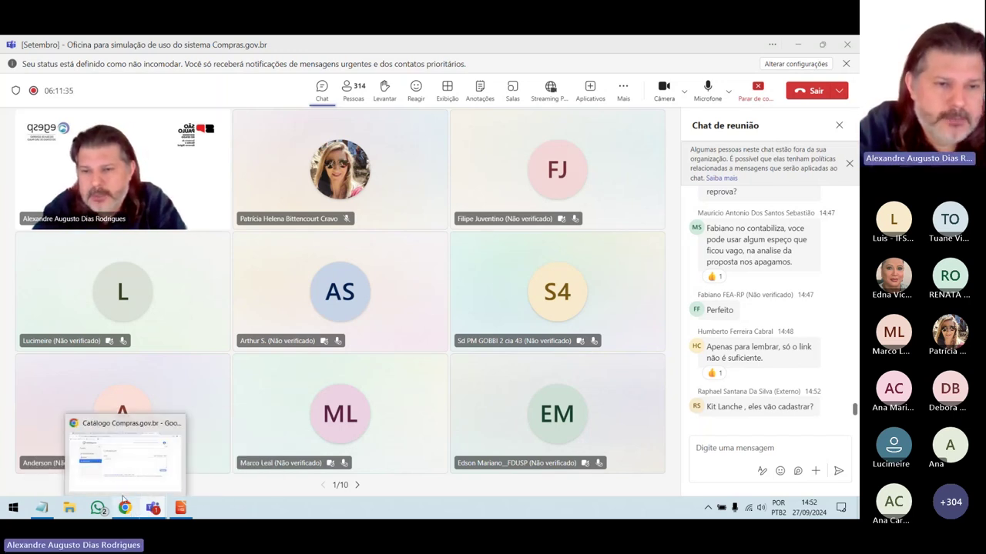
left_click(123, 497)
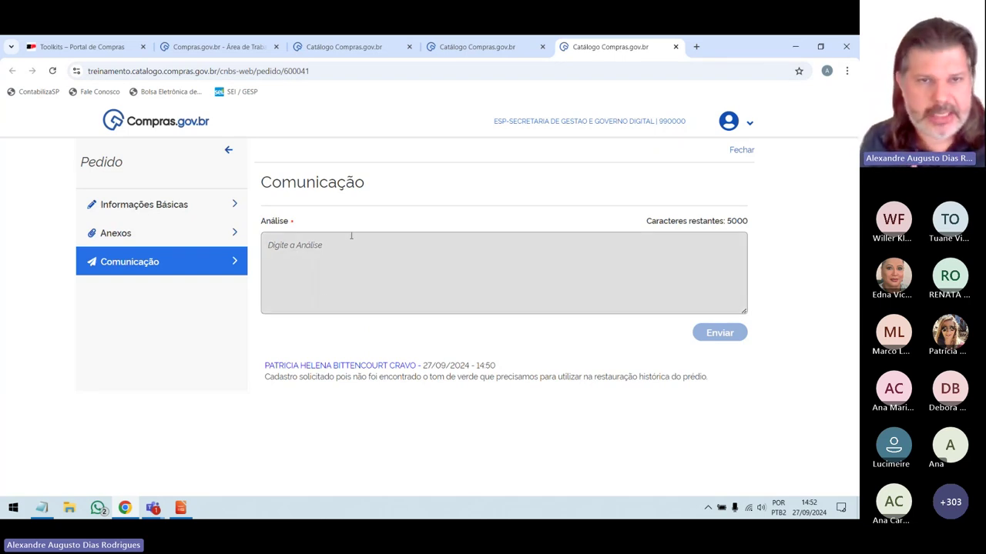
Post 'Verifique se o item XXXX corresponde ao que você precisa.' to the Comunicação thread.
left_click(320, 262)
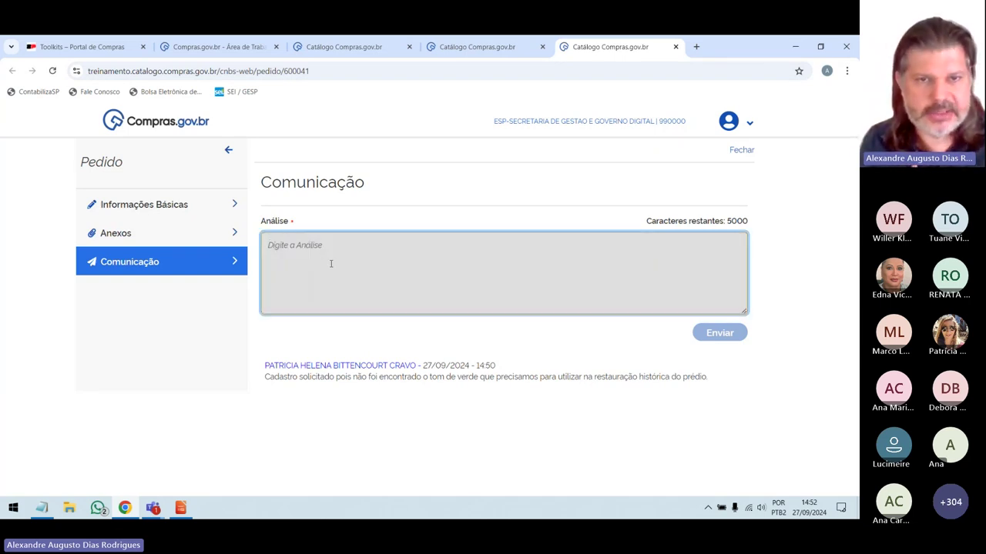
type("V")
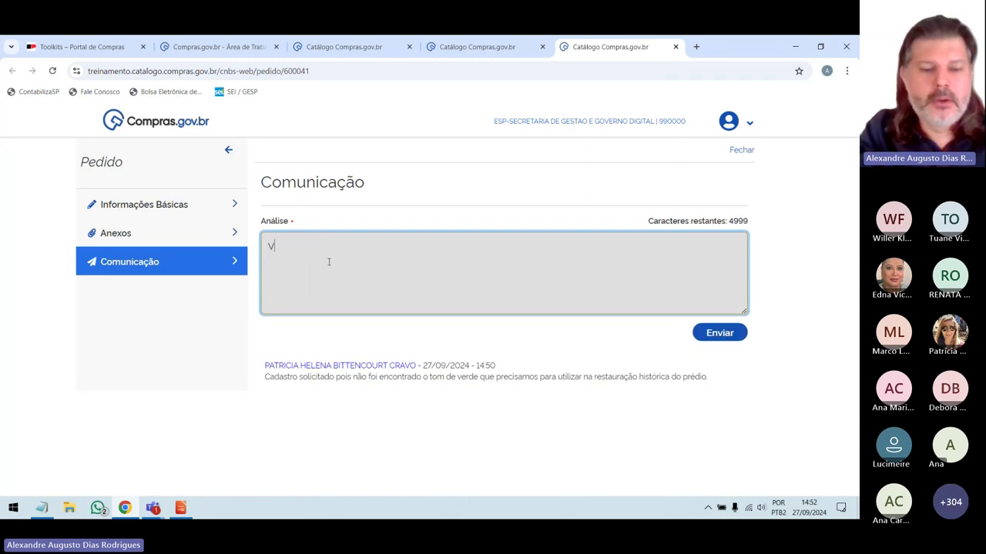
type("erifique se o item XXXX corre")
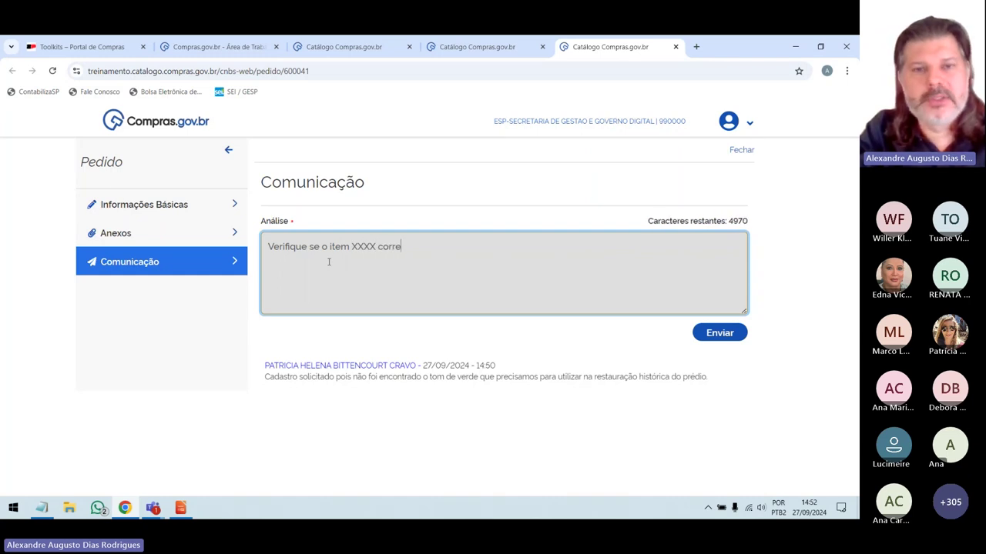
type("sponde ao ")
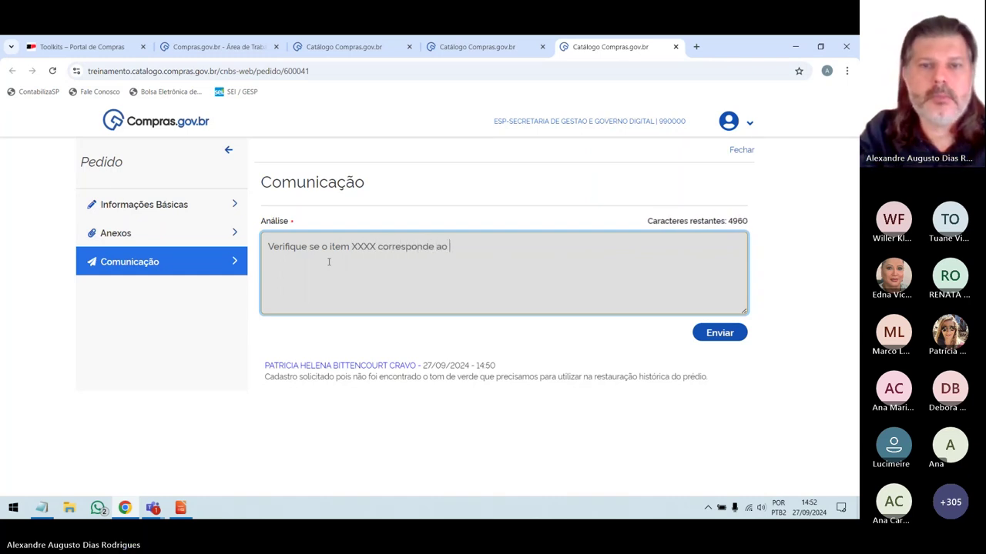
type("que você precisa.")
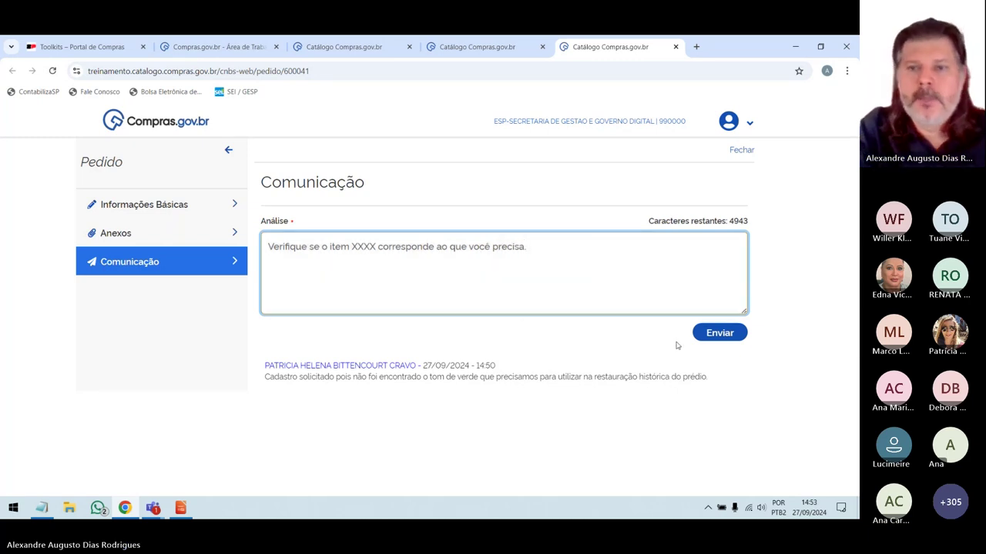
left_click(715, 334)
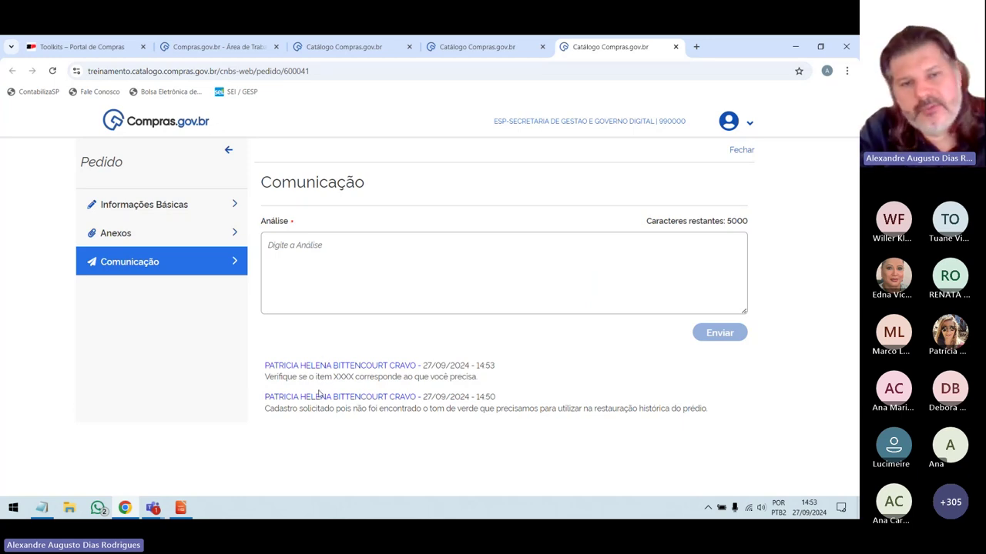
Post the reply 'Não. o item indicado não atende.' in the Análise box.
left_click(327, 274)
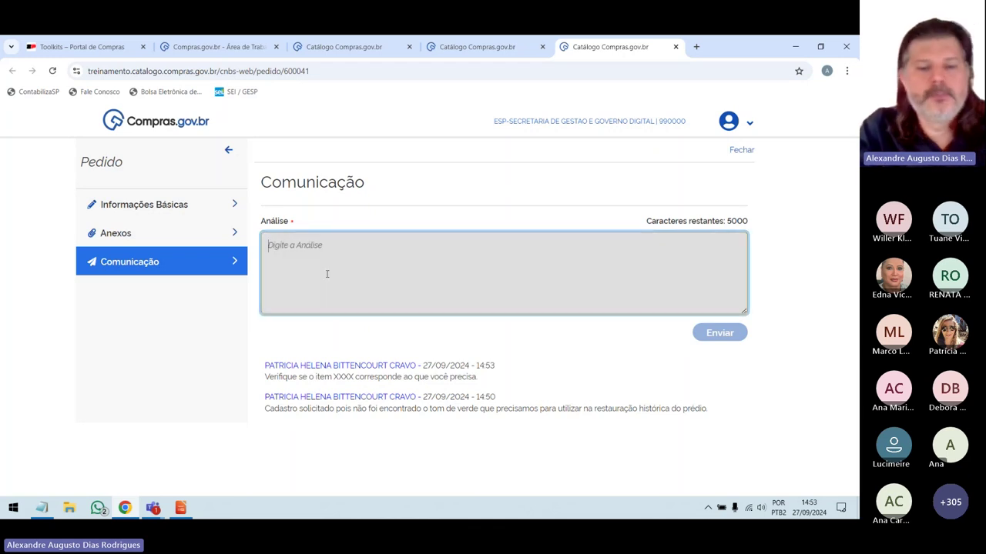
type("Não. o item ")
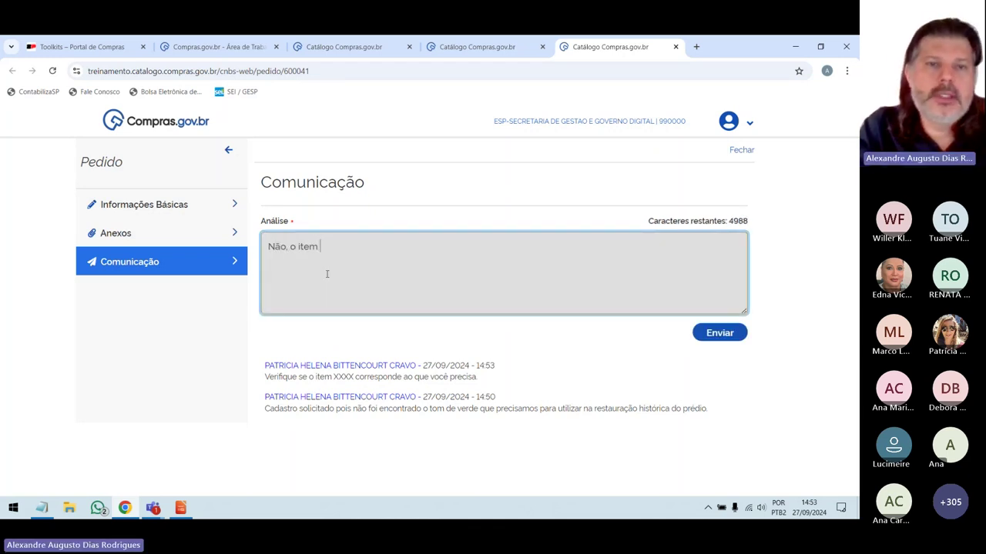
type("indicado não atende.")
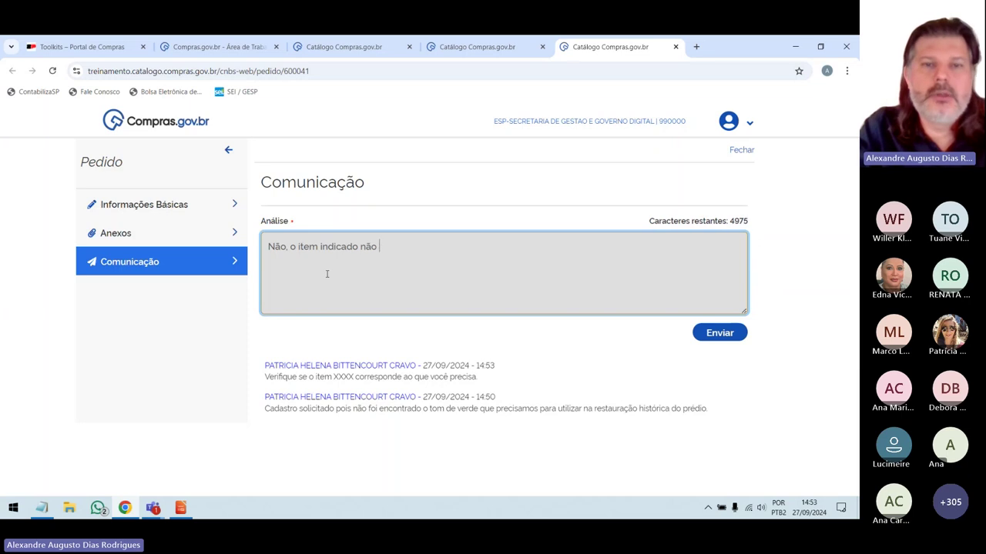
left_click(695, 337)
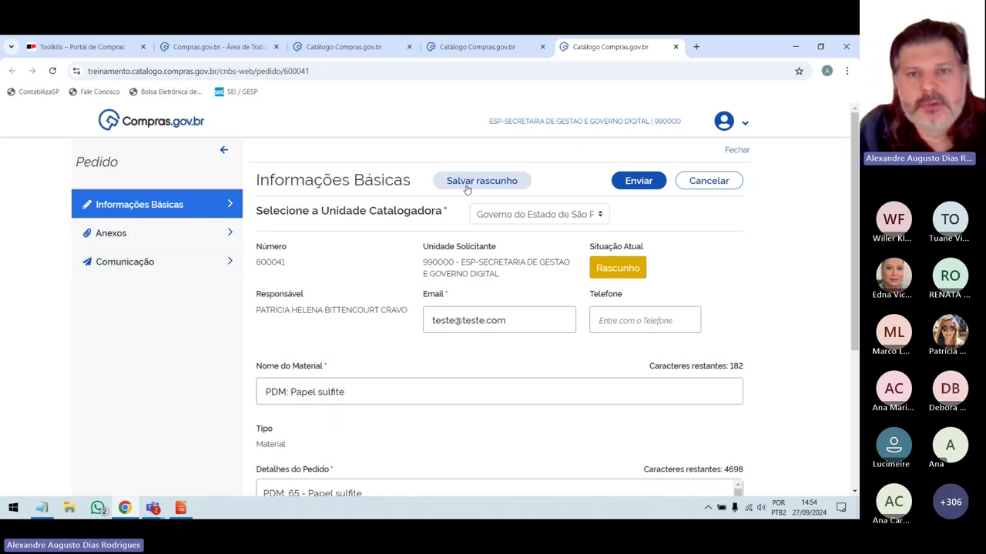
Review request 600041, submit it with Enviar and confirm with OK, leaving it Aberto.
scroll(569, 162, "down", 3)
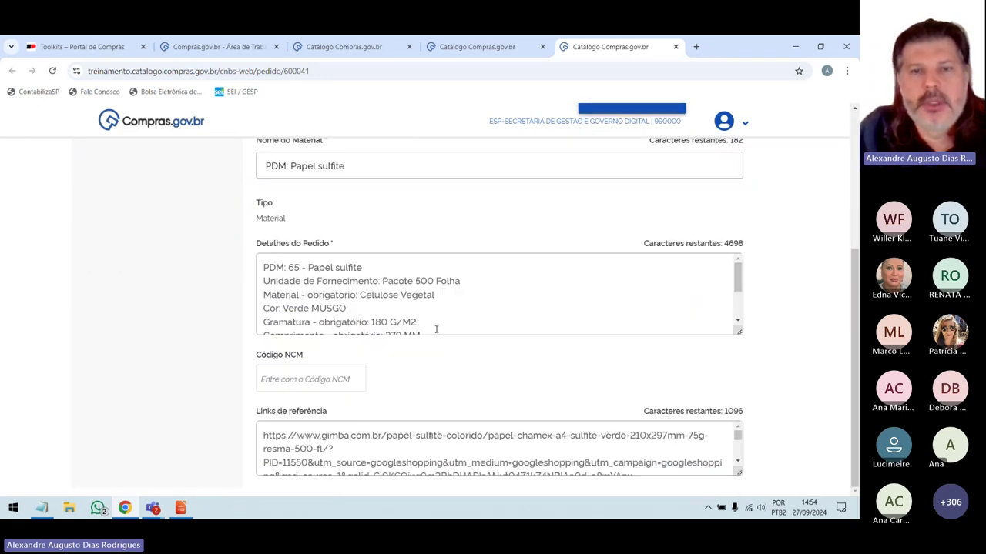
scroll(436, 331, "down", 1)
scroll(421, 395, "up", 3)
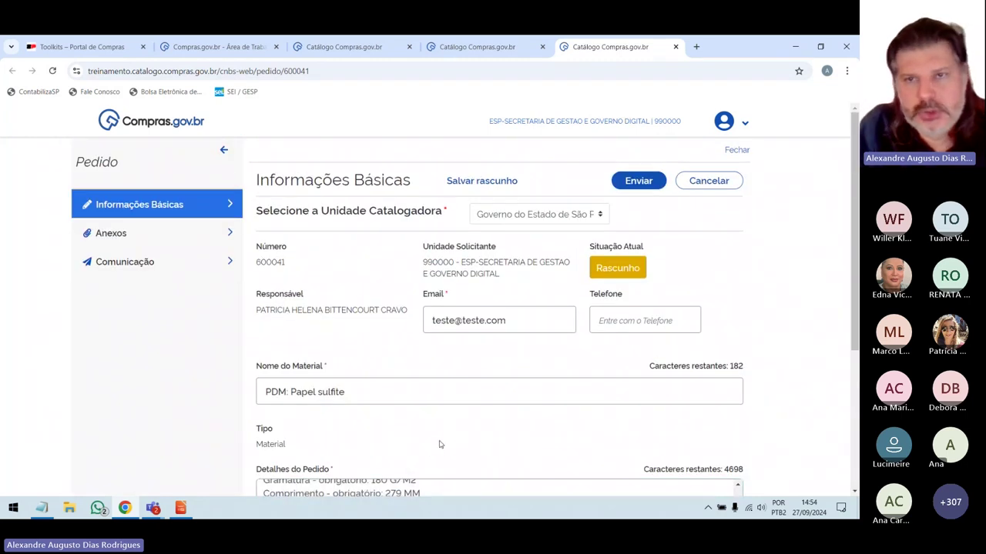
left_click(634, 184)
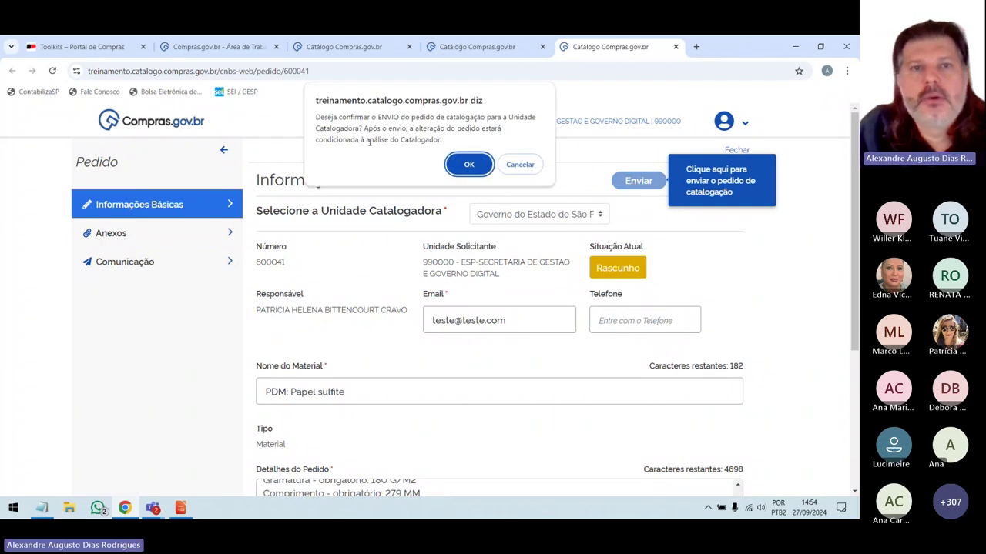
left_click(467, 164)
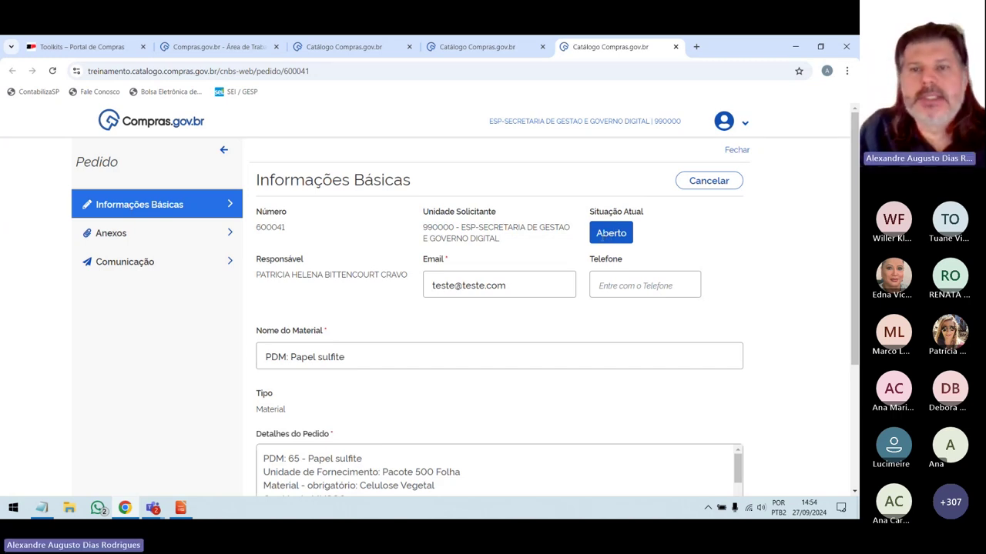
left_click_drag(257, 228, 290, 232)
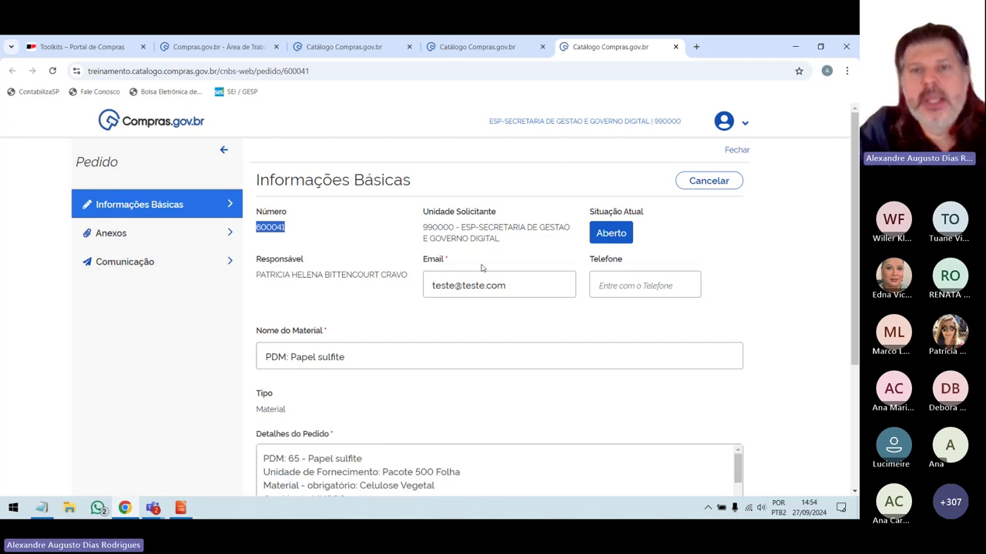
Close the request and search tabs, then check request 600041's number, cataloguing unit and Aberto status.
left_click(676, 47)
scroll(619, 132, "up", 10)
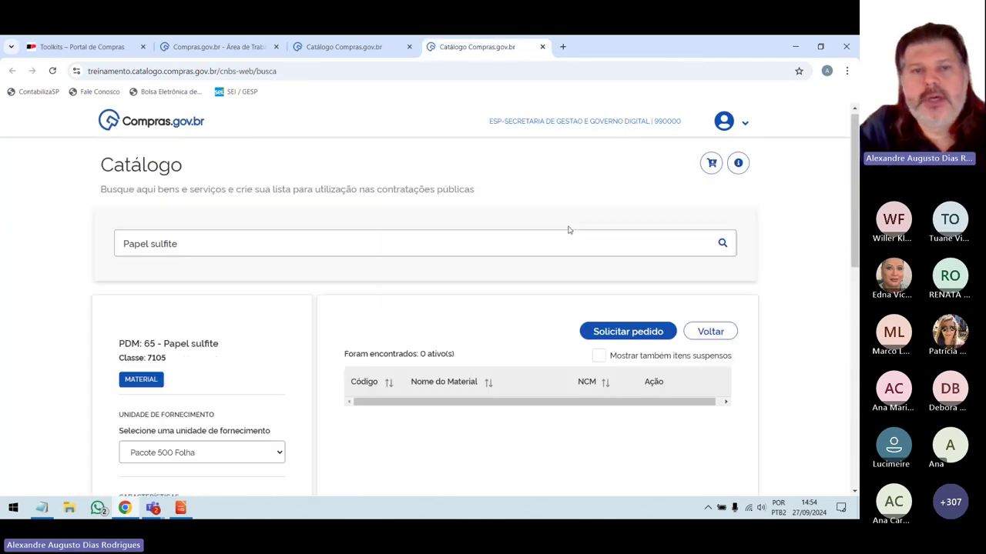
left_click(542, 47)
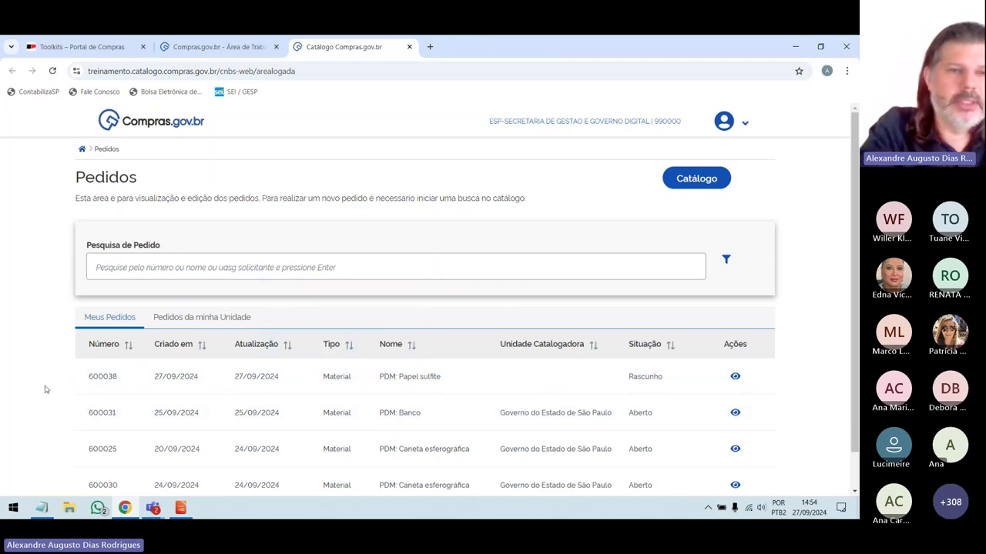
scroll(83, 334, "down", 1)
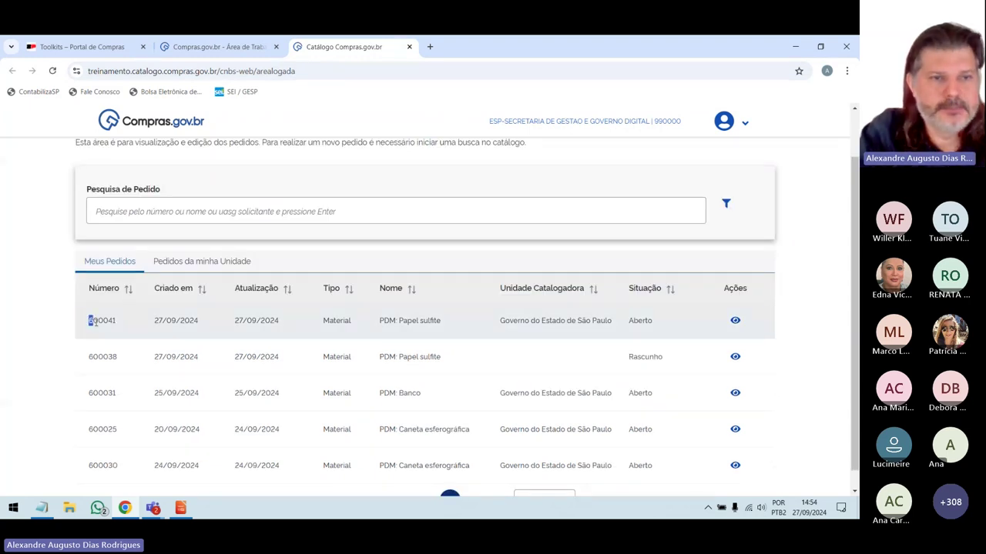
double_click(90, 321)
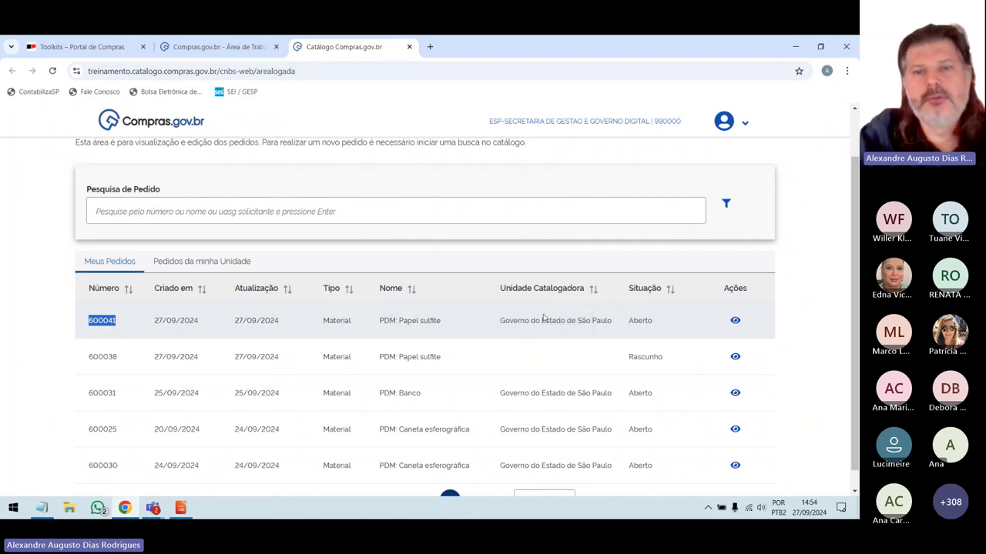
left_click_drag(504, 322, 626, 327)
double_click(639, 322)
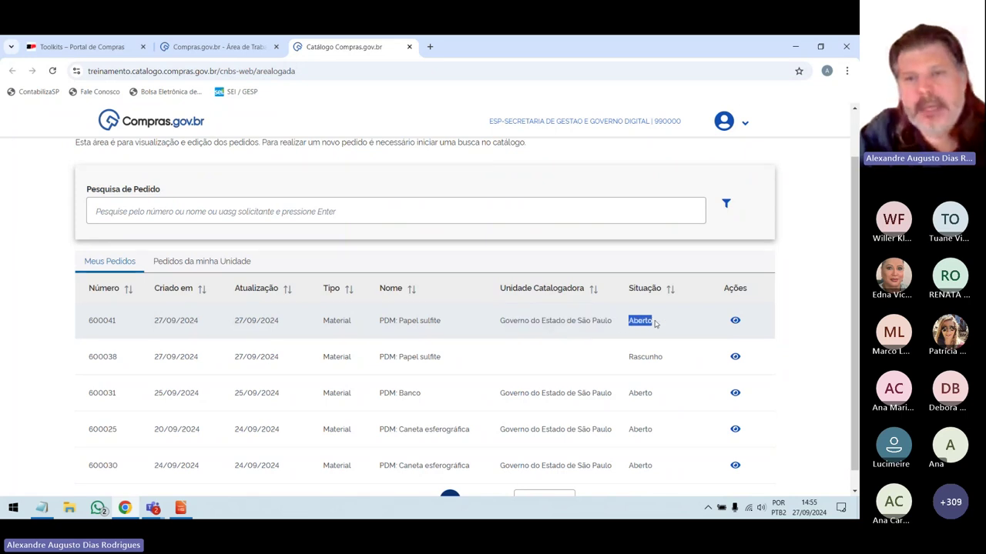
Open the papel sulfite request from the list to review it, close it, and minimize Chrome.
left_click(735, 322)
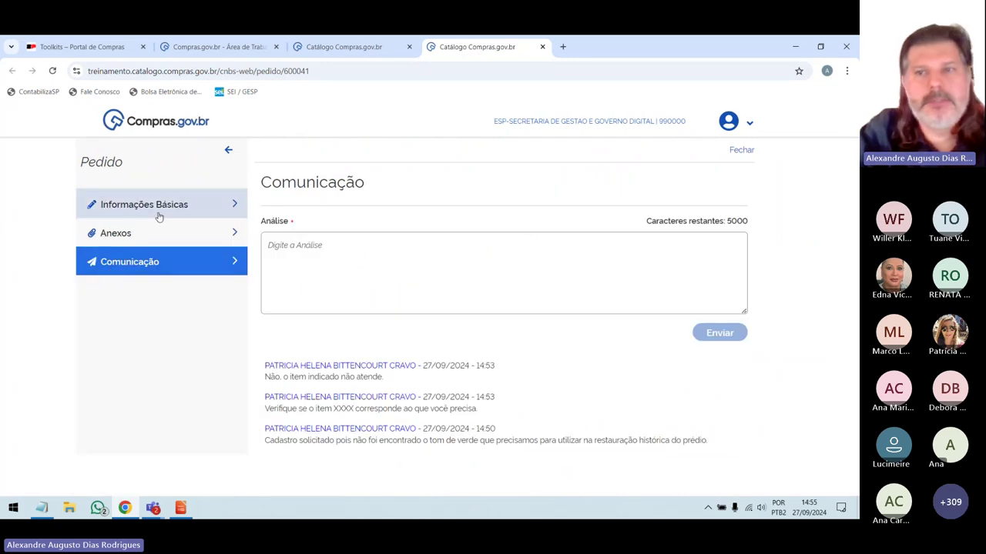
left_click(542, 47)
scroll(641, 304, "down", 1)
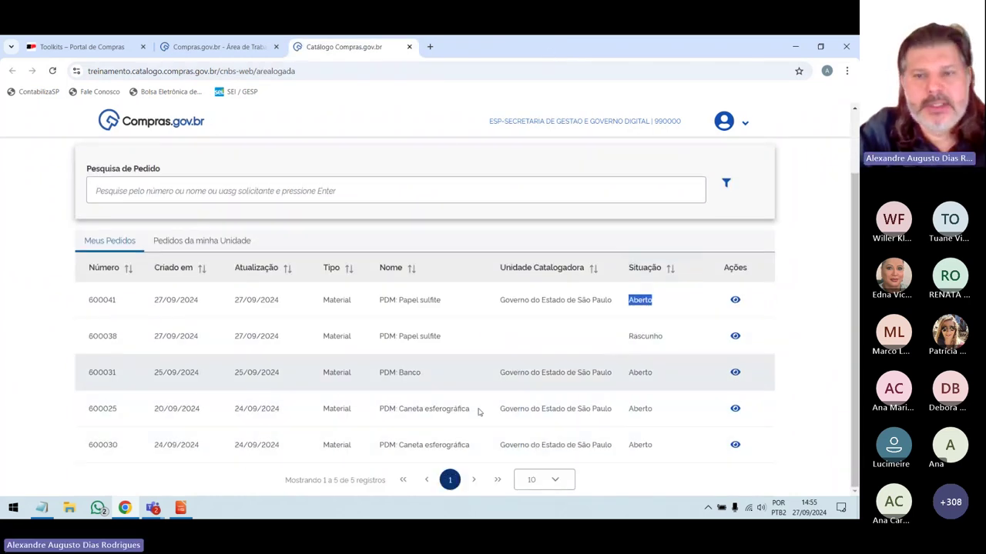
scroll(462, 341, "up", 1)
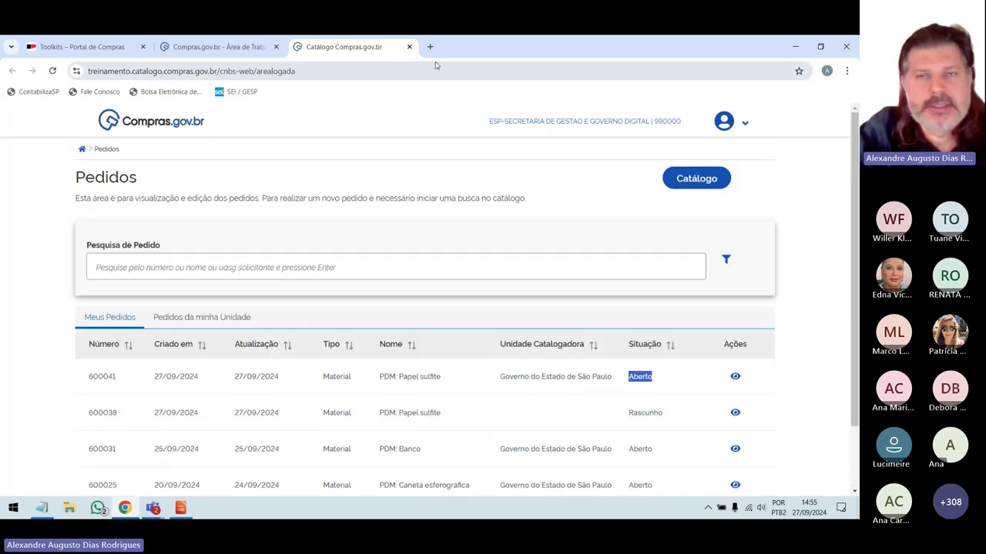
left_click(795, 48)
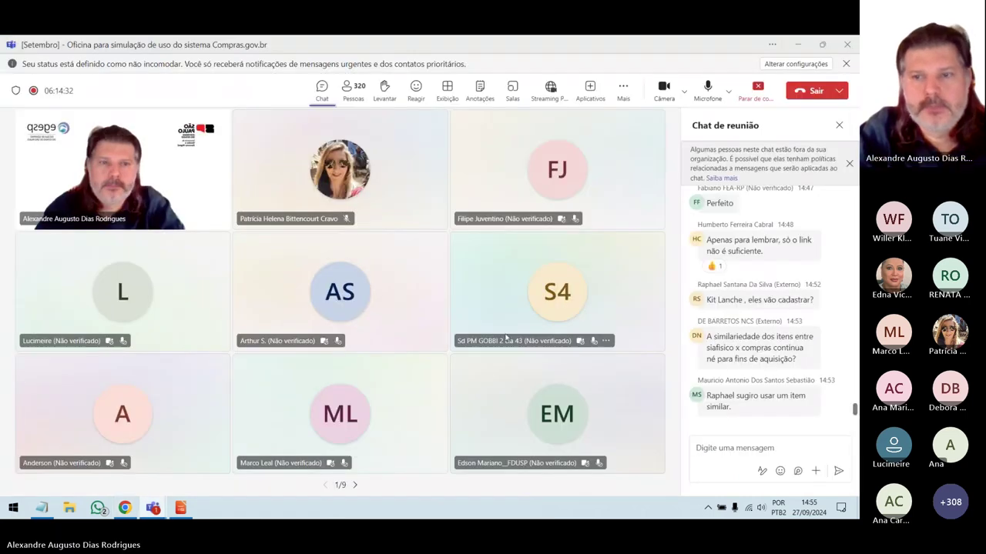